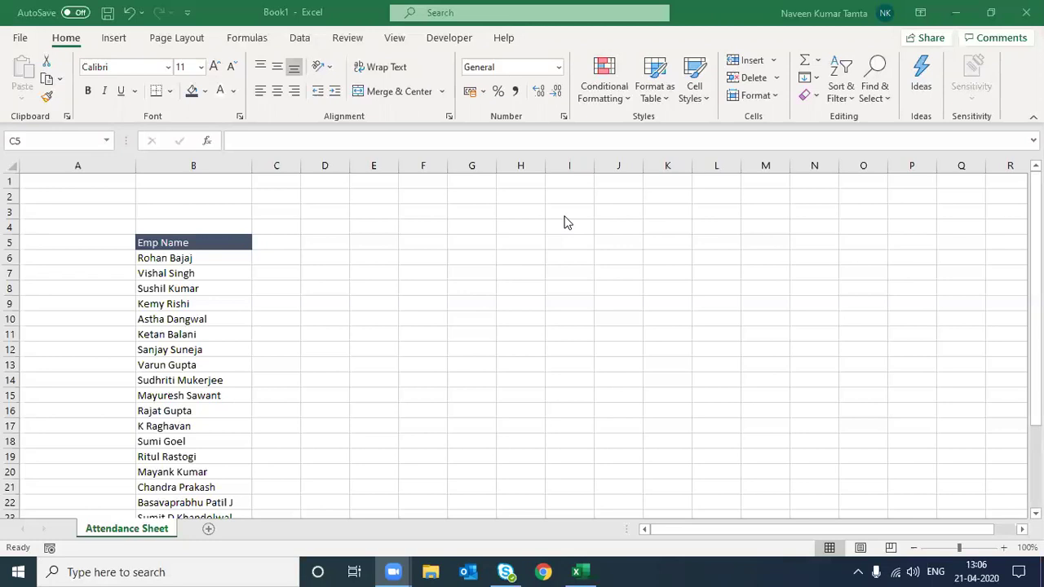
Enter the start date 1-1-2020 in cell A1.
{"action": "left_click", "coordinate": [79, 189]}
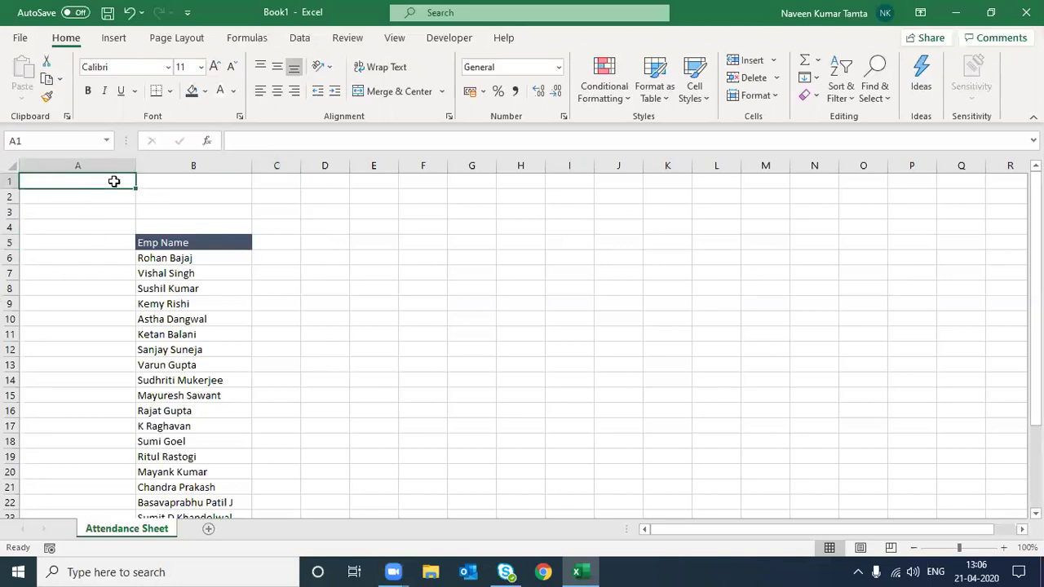
{"action": "type", "text": "1-1-2020"}
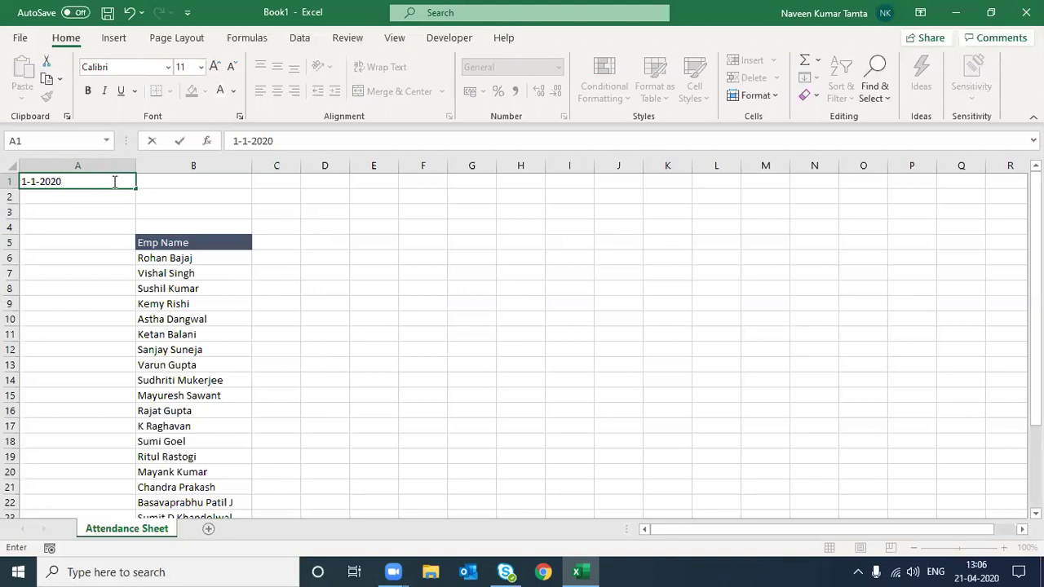
{"action": "left_click", "coordinate": [173, 244]}
Begin a =TEXT( formula in cell B1.
{"action": "left_click", "coordinate": [91, 179]}
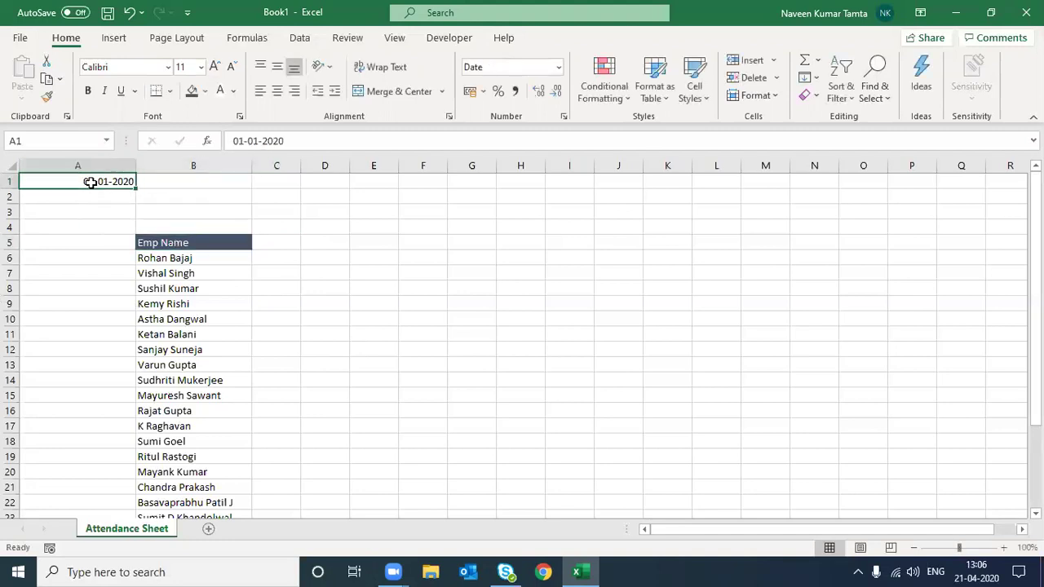
{"action": "left_click", "coordinate": [187, 181]}
{"action": "type", "text": "=text"}
{"action": "key", "text": "Tab"}
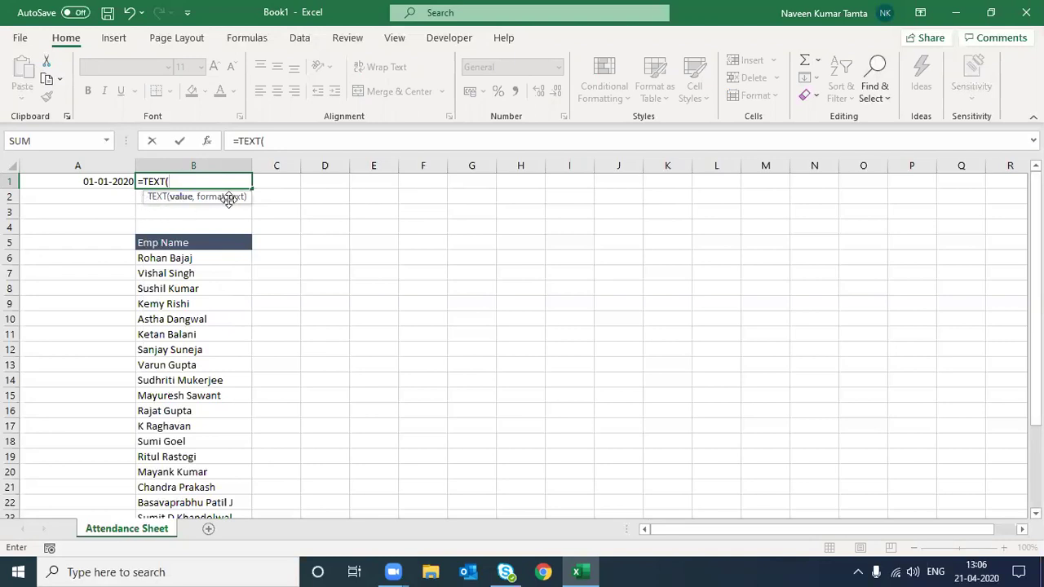
Complete B1 as =TEXT(A1,"mmm'yy") so it shows Jan'20, centred.
{"action": "left_click", "coordinate": [106, 180]}
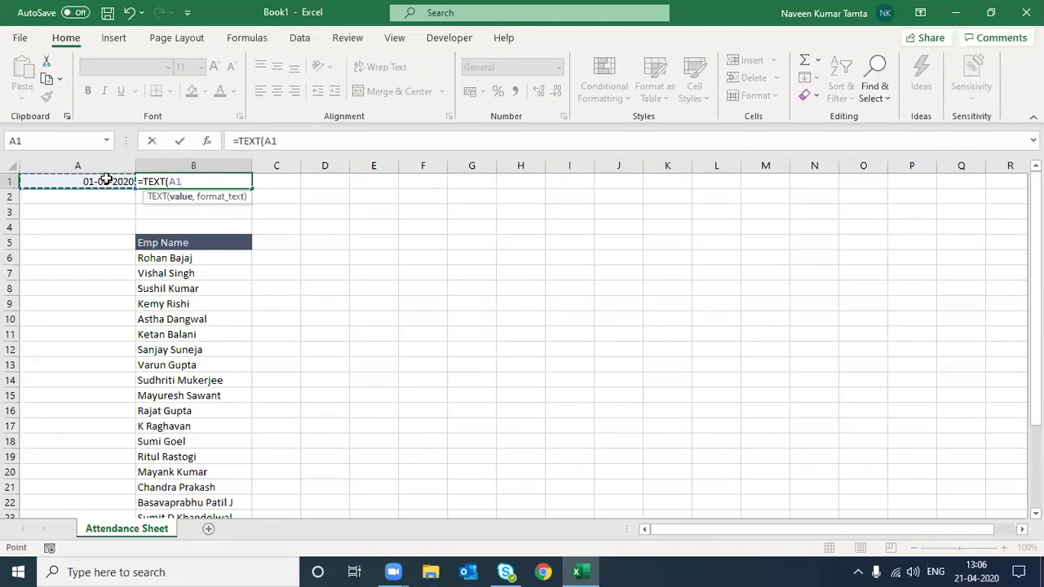
{"action": "type", "text": ", \""}
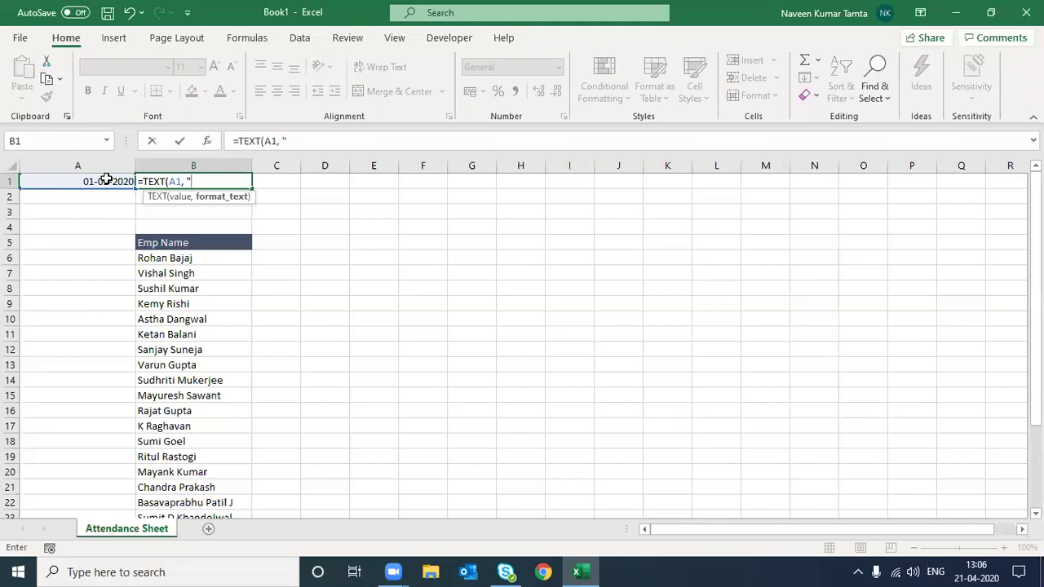
{"action": "type", "text": "mmm"}
{"action": "type", "text": "\""}
{"action": "type", "text": "yy\")"}
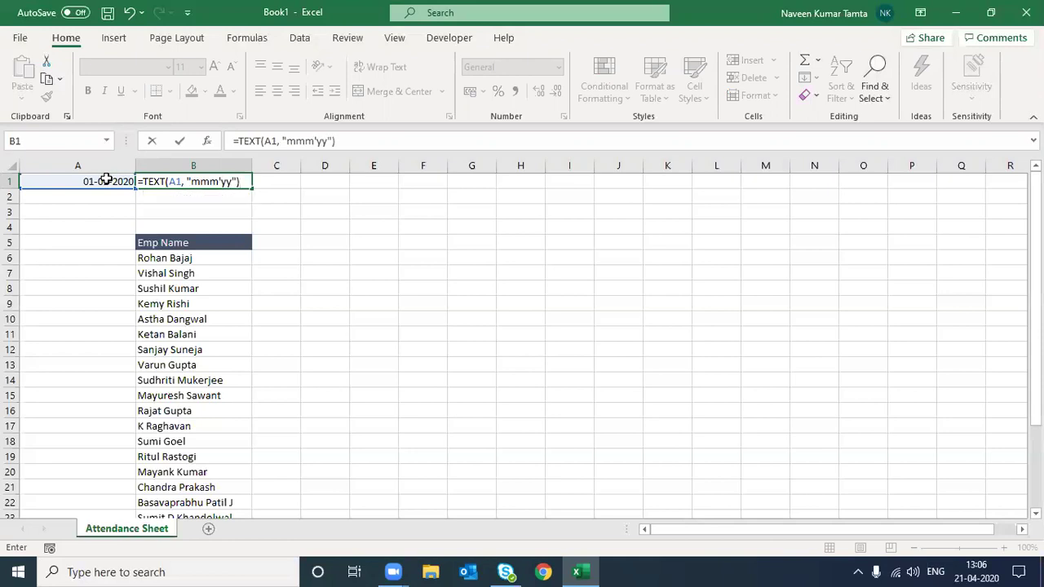
{"action": "key", "text": "Return"}
{"action": "key", "text": "Up"}
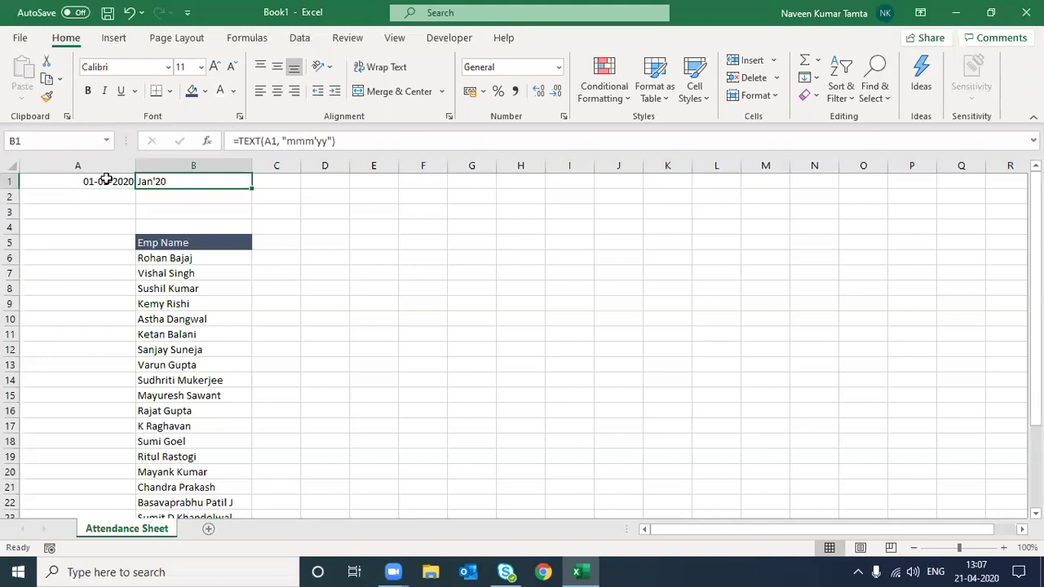
{"action": "key", "text": "alt+h"}
{"action": "key", "text": "a"}
{"action": "key", "text": "c"}
Style A1:B1 with a dark blue-grey fill and bold, centred white text.
{"action": "left_click", "coordinate": [106, 179]}
{"action": "key", "text": "shift+Right"}
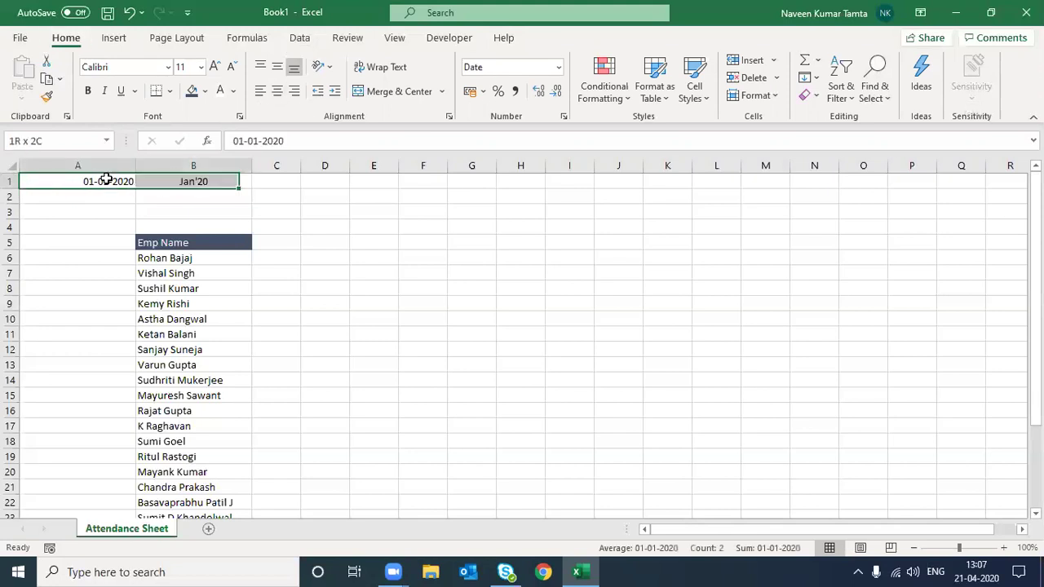
{"action": "left_click", "coordinate": [192, 91]}
{"action": "left_click", "coordinate": [220, 94]}
{"action": "key", "text": "alt+h"}
{"action": "key", "text": "a"}
{"action": "key", "text": "c"}
{"action": "key", "text": "ctrl+b"}
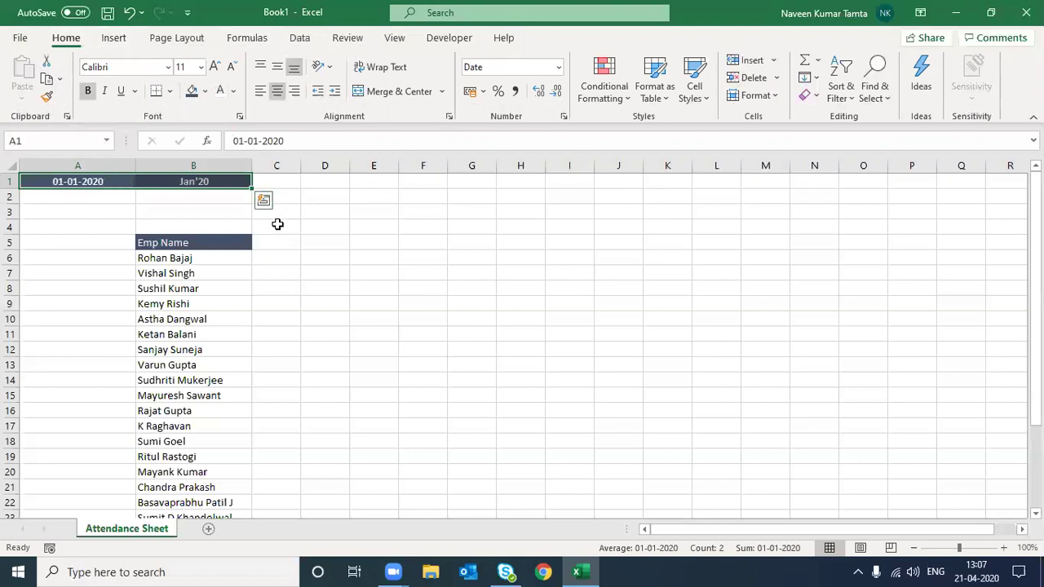
{"action": "left_click", "coordinate": [291, 243]}
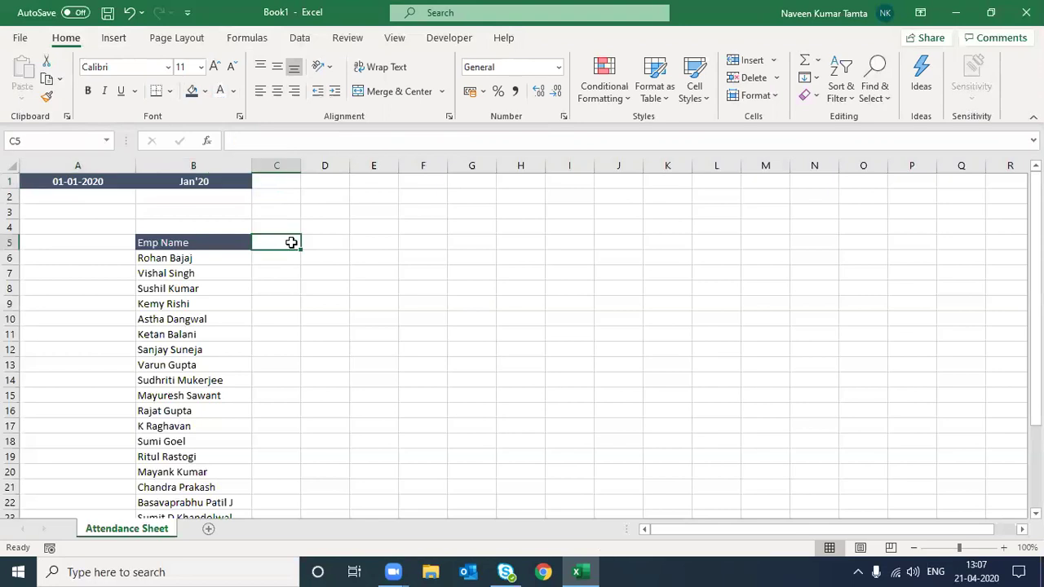
Enter =$A$1 in C5 and =C5+1 in D5 to start the daily dates.
{"action": "type", "text": "="}
{"action": "key", "text": "Left"}
{"action": "key", "text": "Left"}
{"action": "key", "text": "Up"}
{"action": "key", "text": "Up"}
{"action": "key", "text": "Up"}
{"action": "key", "text": "Up"}
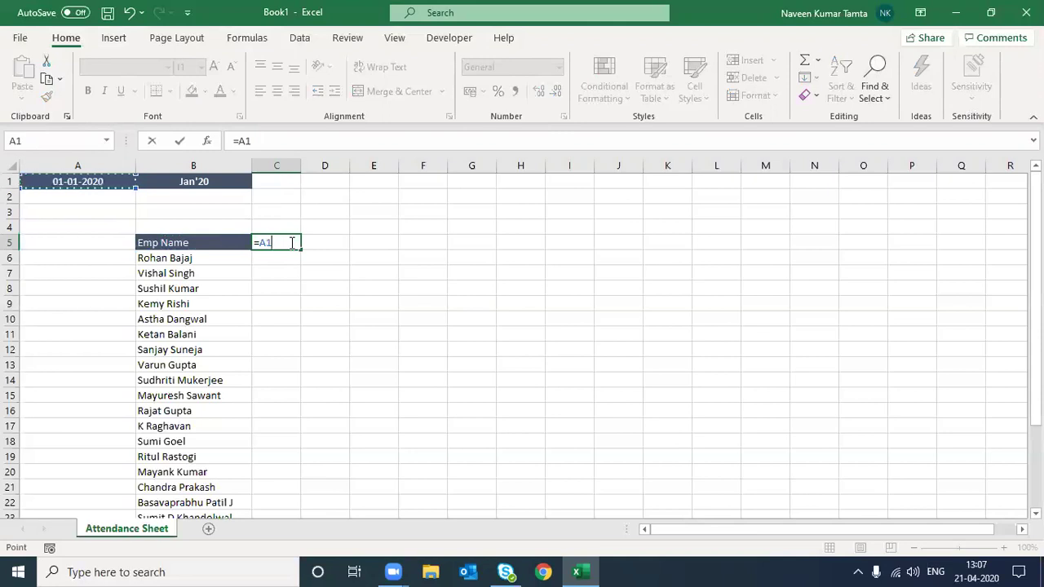
{"action": "key", "text": "F4"}
{"action": "key", "text": "Return"}
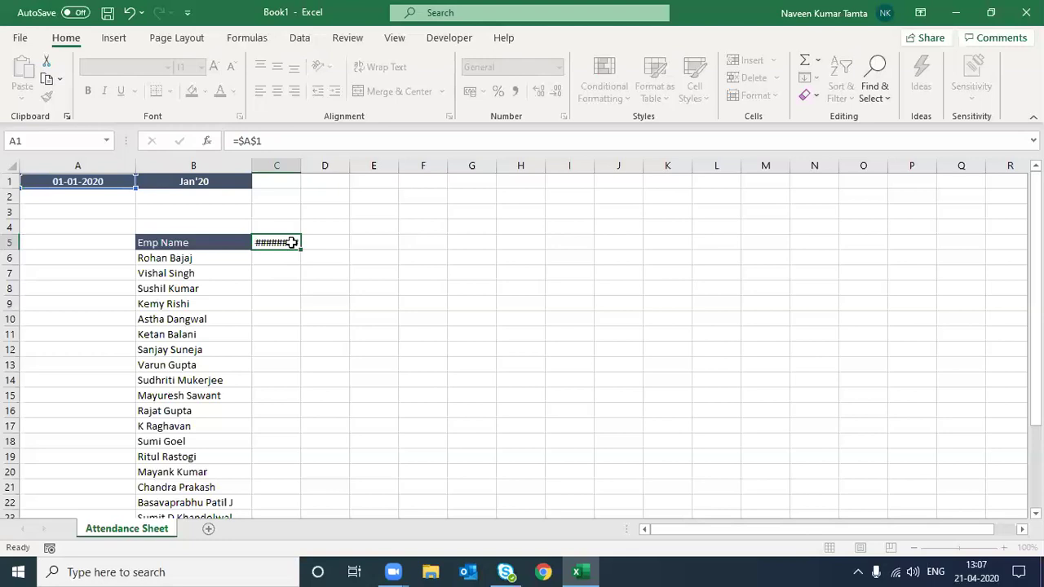
{"action": "left_click", "coordinate": [291, 242]}
{"action": "key", "text": "Right"}
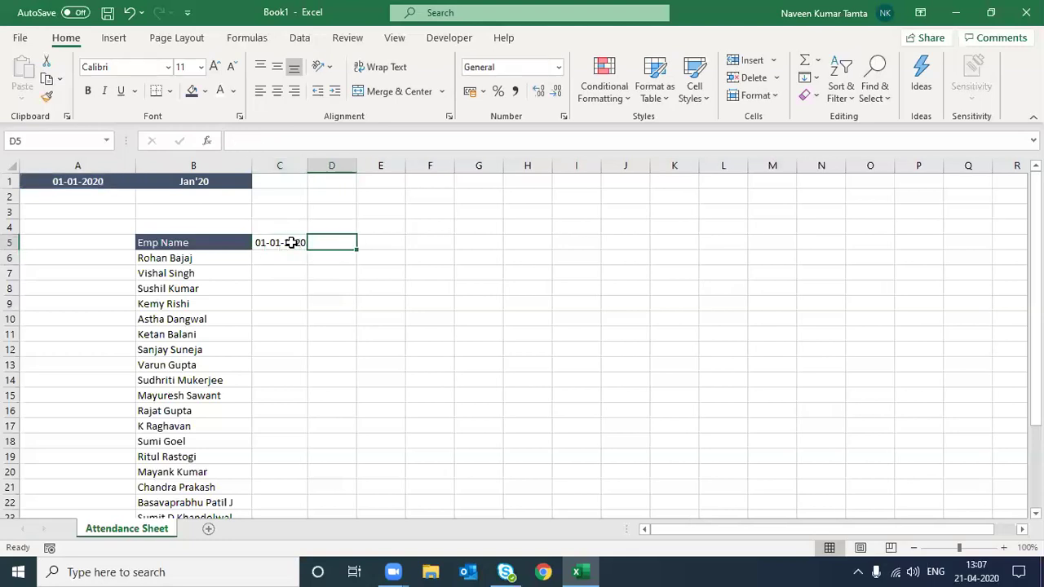
{"action": "type", "text": "="}
{"action": "left_click", "coordinate": [291, 243]}
{"action": "type", "text": "+1"}
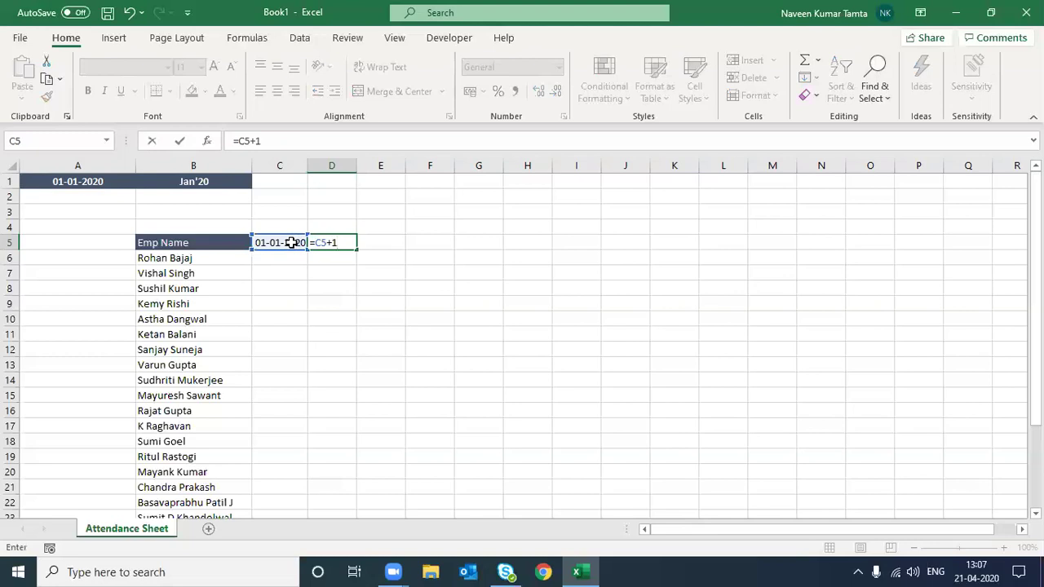
{"action": "key", "text": "Return"}
{"action": "key", "text": "Up"}
Fill the +1 date formula along row 5 and AutoFit the columns.
{"action": "key", "text": "shift+Right"}
{"action": "key", "text": "shift+Right"}
{"action": "key", "text": "shift+Right"}
{"action": "key", "text": "shift+Right"}
{"action": "key", "text": "shift+Right"}
{"action": "key", "text": "shift+Right"}
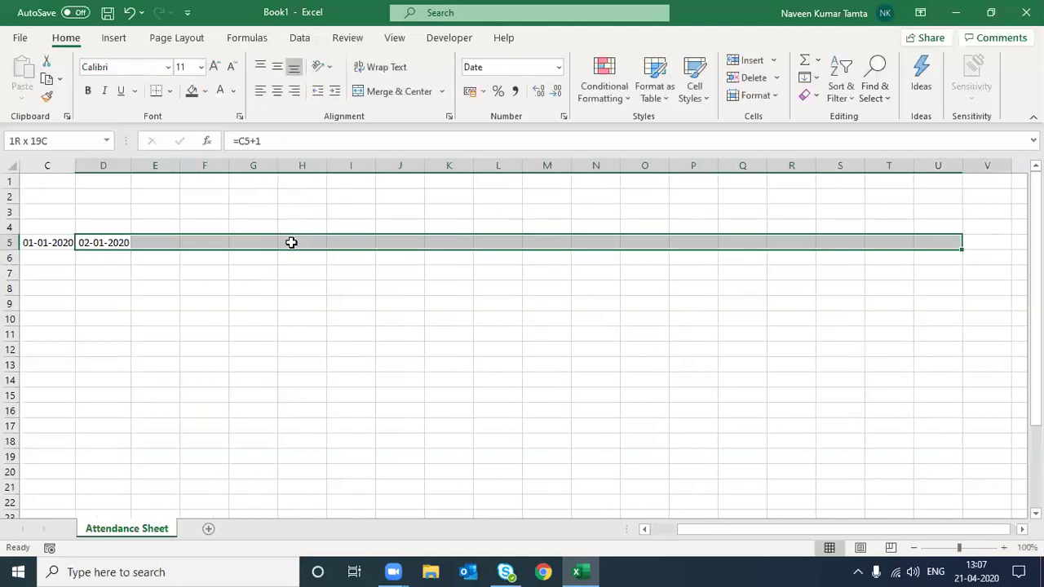
{"action": "key", "text": "shift+Right"}
{"action": "key", "text": "shift+Right"}
{"action": "key", "text": "shift+Right"}
{"action": "key", "text": "shift+Right"}
{"action": "key", "text": "shift+Right"}
{"action": "key", "text": "shift+Right"}
{"action": "key", "text": "shift+Right"}
{"action": "key", "text": "shift+Right"}
{"action": "key", "text": "shift+Right"}
{"action": "key", "text": "shift+Right"}
{"action": "key", "text": "shift+Right"}
{"action": "key", "text": "shift+Right"}
{"action": "key", "text": "shift+Right"}
{"action": "key", "text": "shift+Right"}
{"action": "key", "text": "shift+Right"}
{"action": "key", "text": "shift+Right"}
{"action": "key", "text": "shift+Right"}
{"action": "key", "text": "shift+Right"}
{"action": "key", "text": "shift+Right"}
{"action": "key", "text": "shift+Right"}
{"action": "key", "text": "shift+Right"}
{"action": "key", "text": "shift+Right"}
{"action": "key", "text": "shift+Right"}
{"action": "key", "text": "shift+Right"}
{"action": "key", "text": "shift+Right"}
{"action": "key", "text": "shift+Right"}
{"action": "key", "text": "shift+Right"}
{"action": "key", "text": "shift+Right"}
{"action": "key", "text": "shift+Right"}
{"action": "key", "text": "shift+Right"}
{"action": "key", "text": "shift+Right"}
{"action": "key", "text": "shift+Right"}
{"action": "key", "text": "shift+Right"}
{"action": "key", "text": "shift+Right"}
{"action": "key", "text": "shift+Right"}
{"action": "key", "text": "shift+Right"}
{"action": "key", "text": "shift+Right"}
{"action": "key", "text": "shift+Right"}
{"action": "key", "text": "shift+Right"}
{"action": "key", "text": "shift+Right"}
{"action": "key", "text": "shift+Right"}
{"action": "key", "text": "shift+Right"}
{"action": "key", "text": "ctrl+r"}
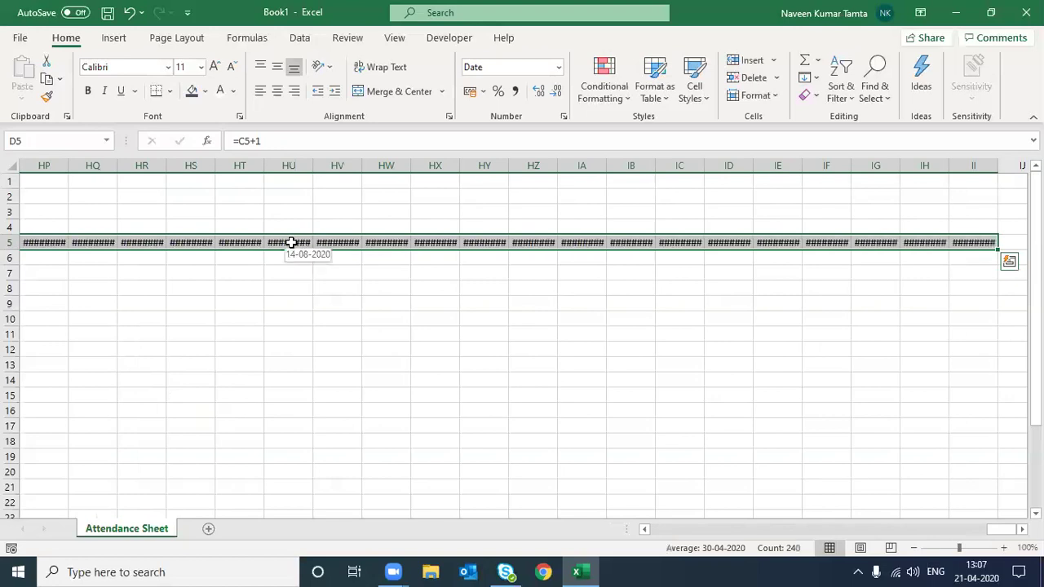
{"action": "key", "text": "alt+h"}
{"action": "key", "text": "o"}
{"action": "key", "text": "i"}
{"action": "key", "text": "ctrl+Right"}
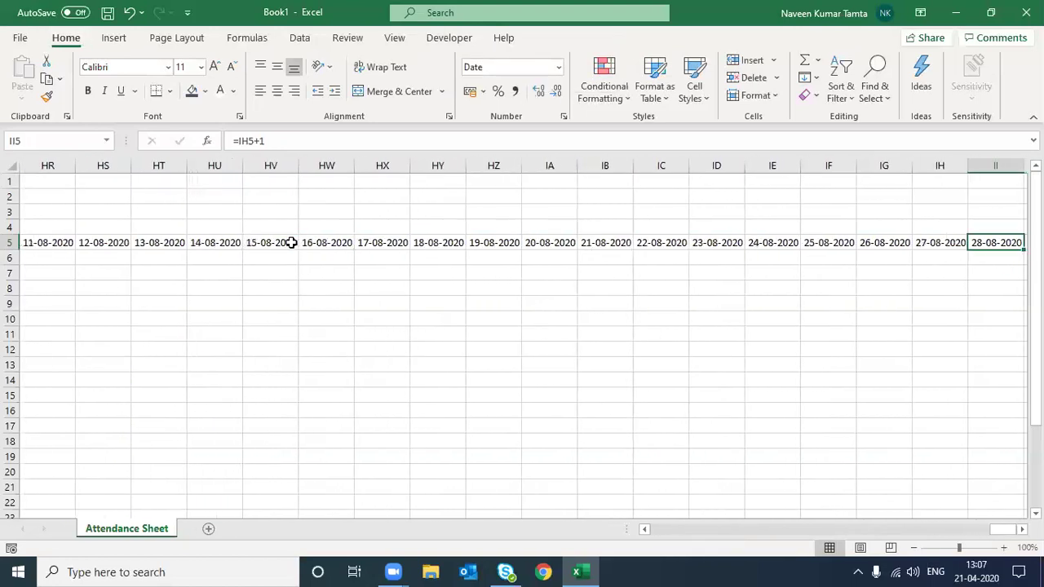
{"action": "key", "text": "shift+Right"}
{"action": "key", "text": "shift+Right"}
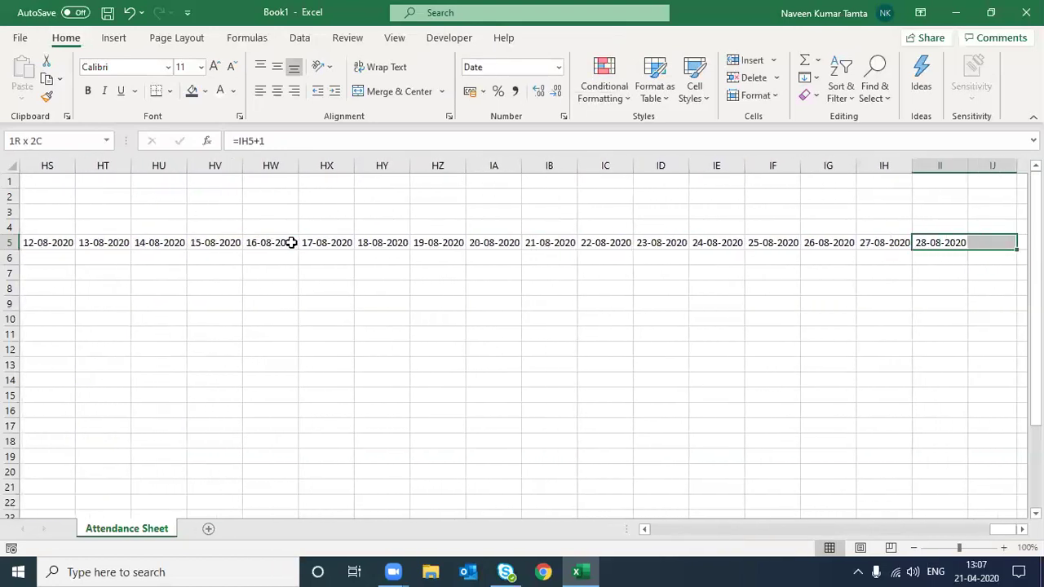
{"action": "key", "text": "shift+Right"}
{"action": "key", "text": "shift+Right"}
{"action": "key", "text": "shift+Right"}
{"action": "key", "text": "shift+Right"}
{"action": "key", "text": "shift+Right"}
{"action": "key", "text": "shift+Right"}
{"action": "key", "text": "shift+Right"}
{"action": "key", "text": "shift+Right"}
{"action": "key", "text": "shift+Right"}
{"action": "key", "text": "shift+Right"}
{"action": "key", "text": "shift+Right"}
{"action": "key", "text": "shift+Right"}
{"action": "key", "text": "shift+Right"}
{"action": "key", "text": "shift+Right"}
{"action": "key", "text": "shift+Right"}
{"action": "key", "text": "shift+Right"}
{"action": "key", "text": "shift+Right"}
{"action": "key", "text": "shift+Right"}
{"action": "key", "text": "ctrl+r"}
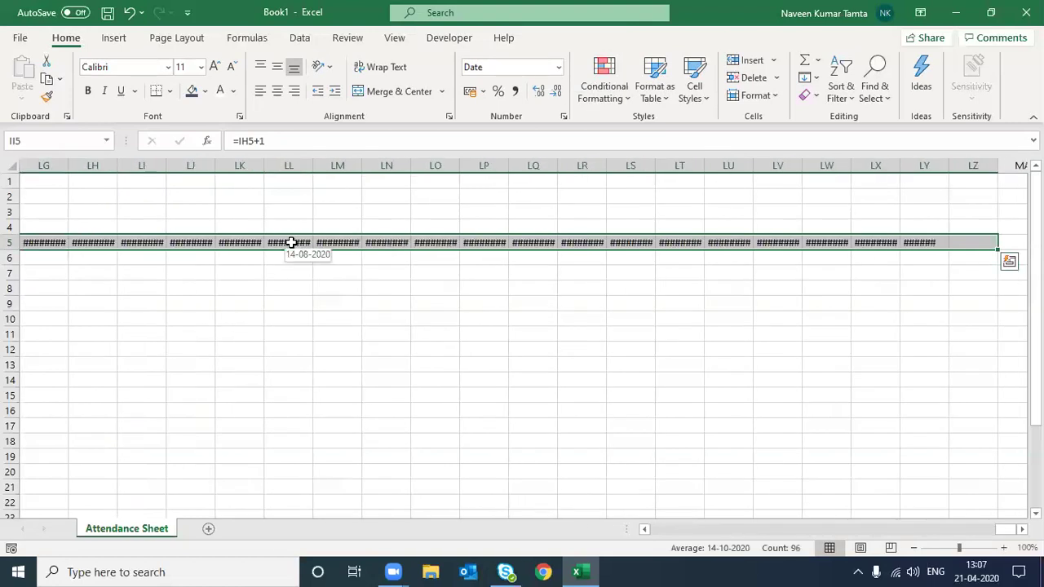
{"action": "key", "text": "alt+o"}
{"action": "key", "text": "c"}
{"action": "key", "text": "a"}
Extend the date series through ND5 (31-12-2020) and AutoFit those columns.
{"action": "key", "text": "ctrl+Right"}
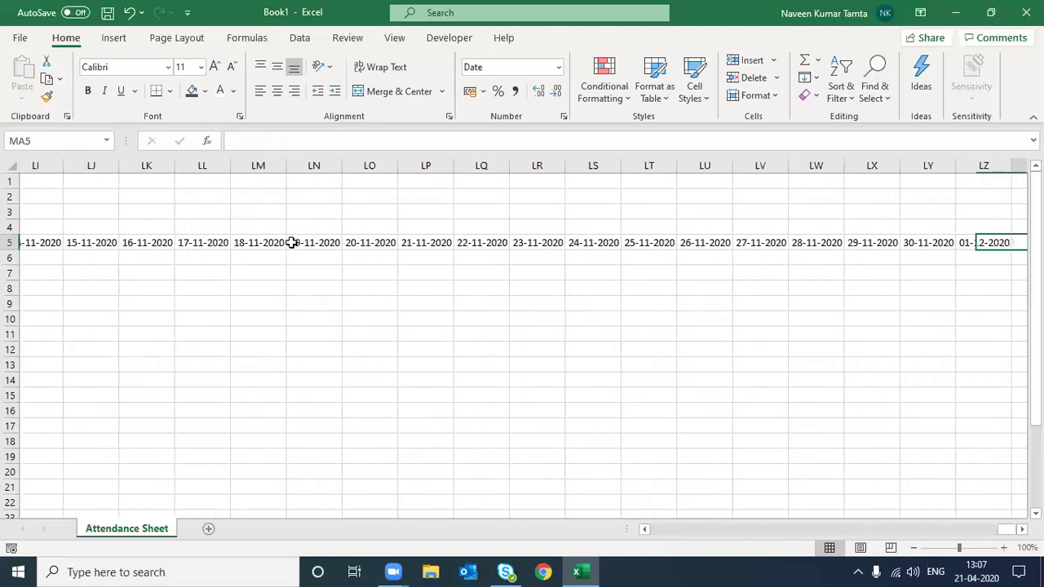
{"action": "key", "text": "shift+Right"}
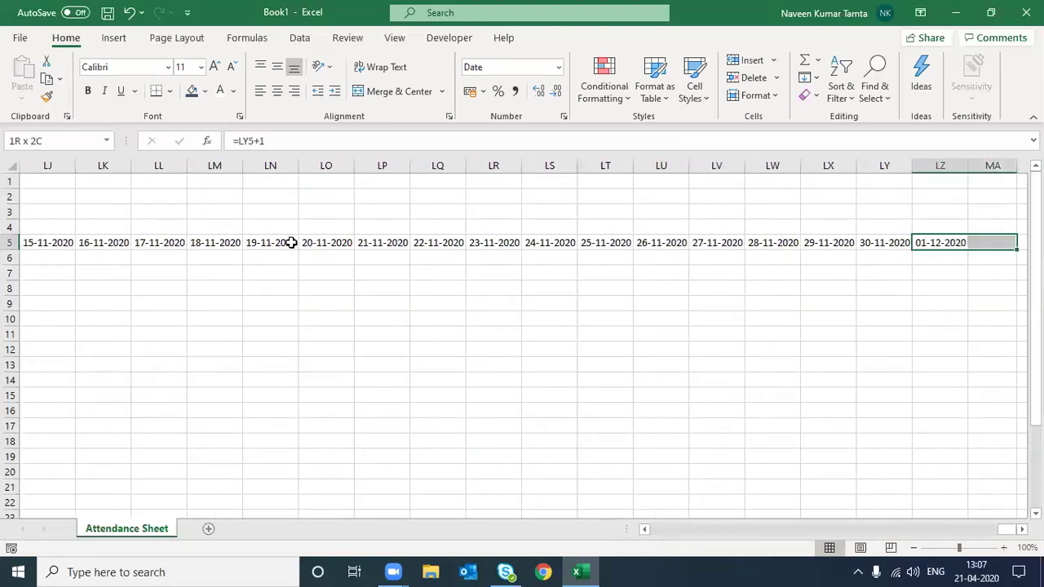
{"action": "key", "text": "shift+Right"}
{"action": "key", "text": "shift+Right"}
{"action": "key", "text": "shift+Right"}
{"action": "key", "text": "shift+Right"}
{"action": "key", "text": "shift+Right"}
{"action": "key", "text": "shift+Right"}
{"action": "key", "text": "shift+Right"}
{"action": "key", "text": "shift+Right"}
{"action": "key", "text": "shift+Right"}
{"action": "key", "text": "ctrl+r"}
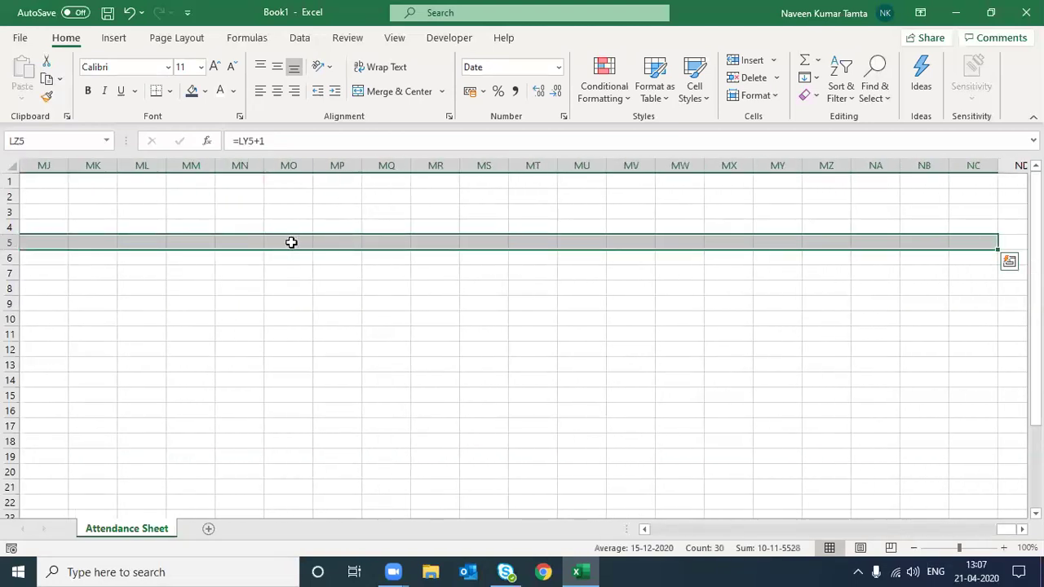
{"action": "key", "text": "alt+o"}
{"action": "key", "text": "c"}
{"action": "key", "text": "a"}
{"action": "key", "text": "ctrl+Right"}
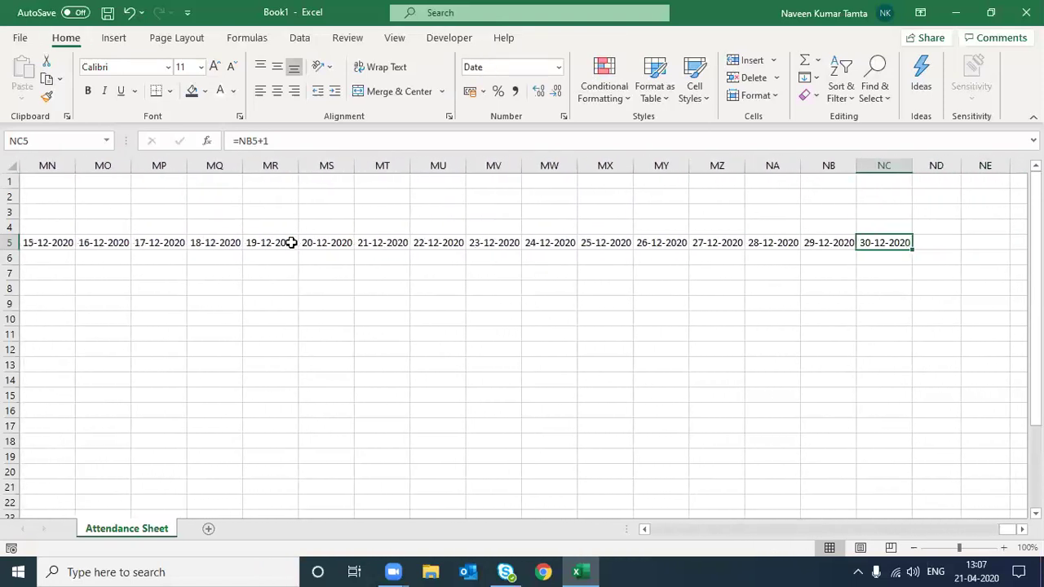
{"action": "key", "text": "shift+Right"}
{"action": "key", "text": "ctrl+r"}
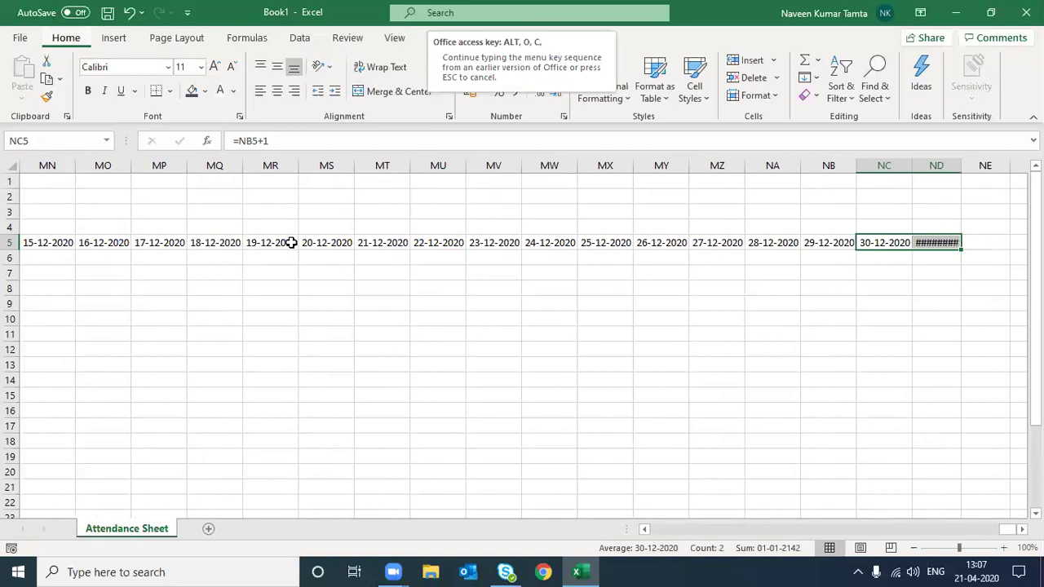
{"action": "key", "text": "alt+o"}
{"action": "key", "text": "c"}
{"action": "key", "text": "a"}
{"action": "key", "text": "shift+Left"}
{"action": "key", "text": "Home"}
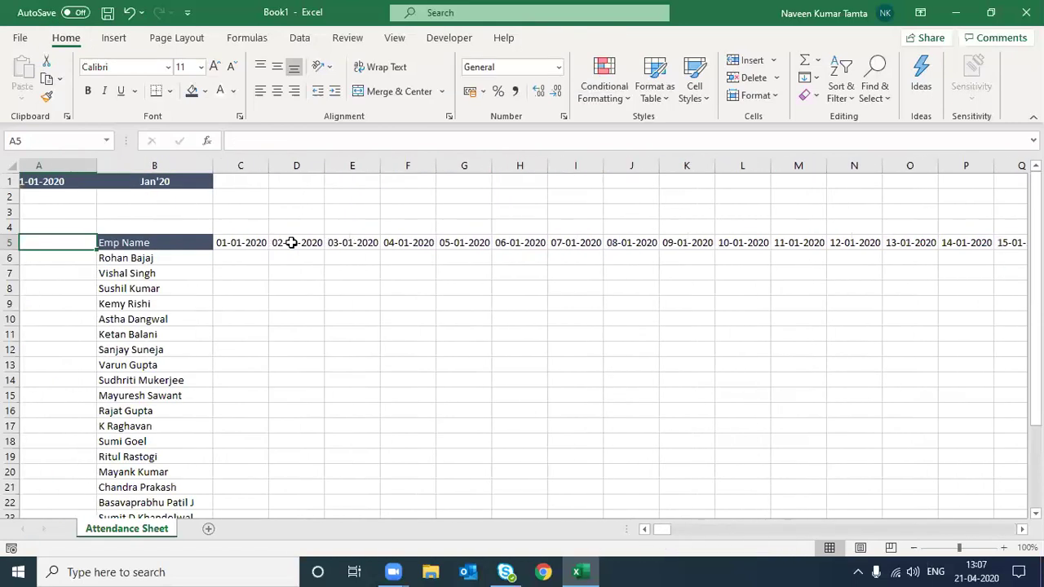
{"action": "key", "text": "Right"}
{"action": "key", "text": "ctrl+shift+End"}
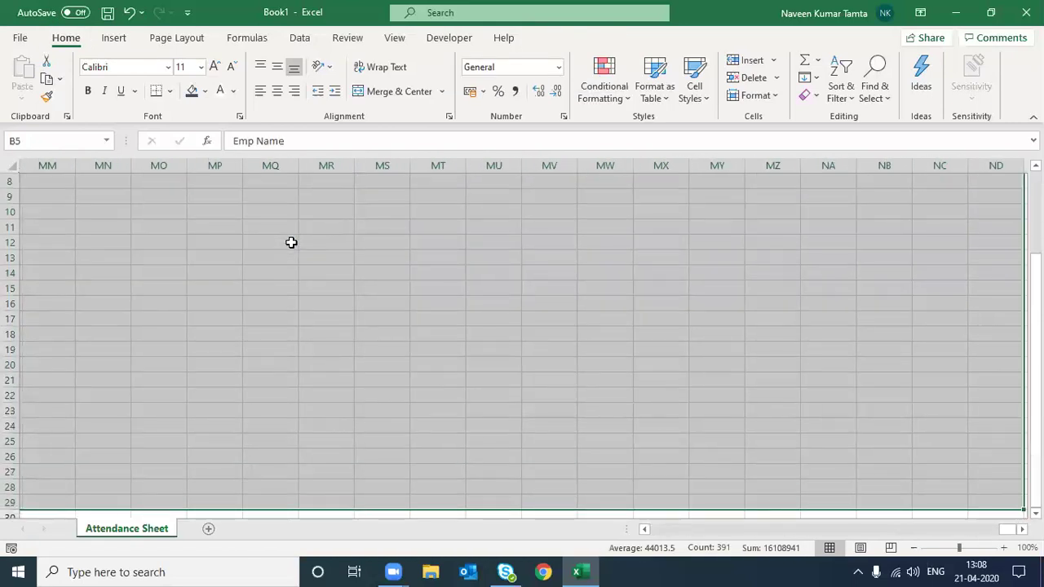
Enter =TEXT(C$5,"ddd") in C4 so it shows the weekday Wed.
{"action": "key", "text": "ctrl+BackSpace"}
{"action": "key", "text": "ctrl+q"}
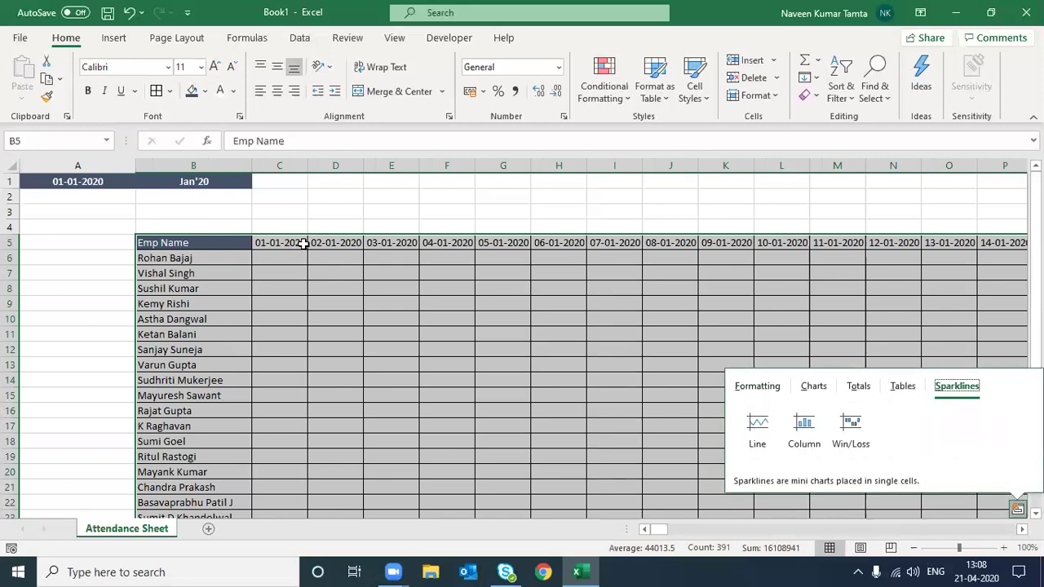
{"action": "left_click", "coordinate": [319, 242]}
{"action": "left_click", "coordinate": [288, 243]}
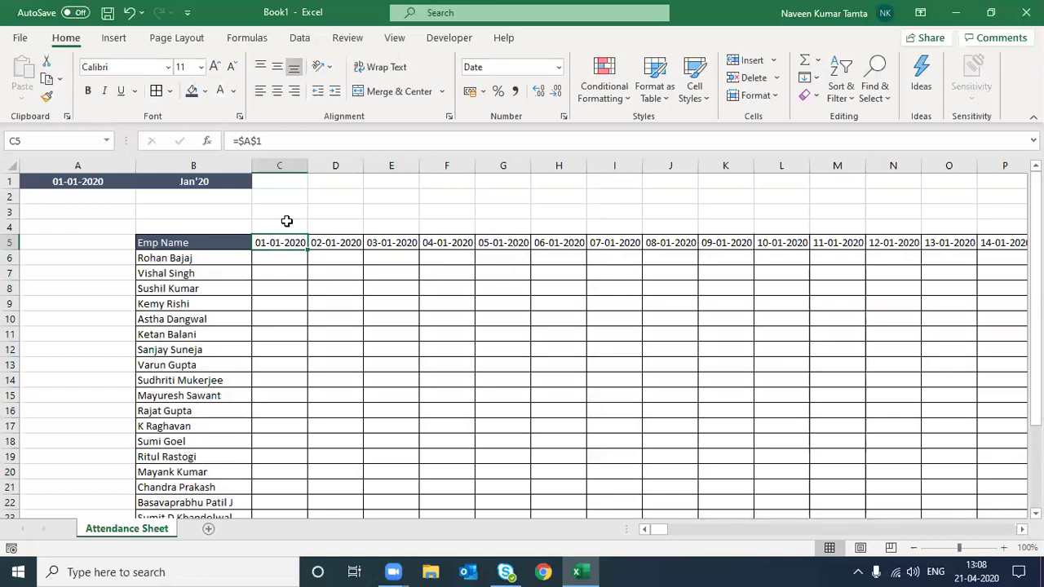
{"action": "left_click", "coordinate": [282, 222]}
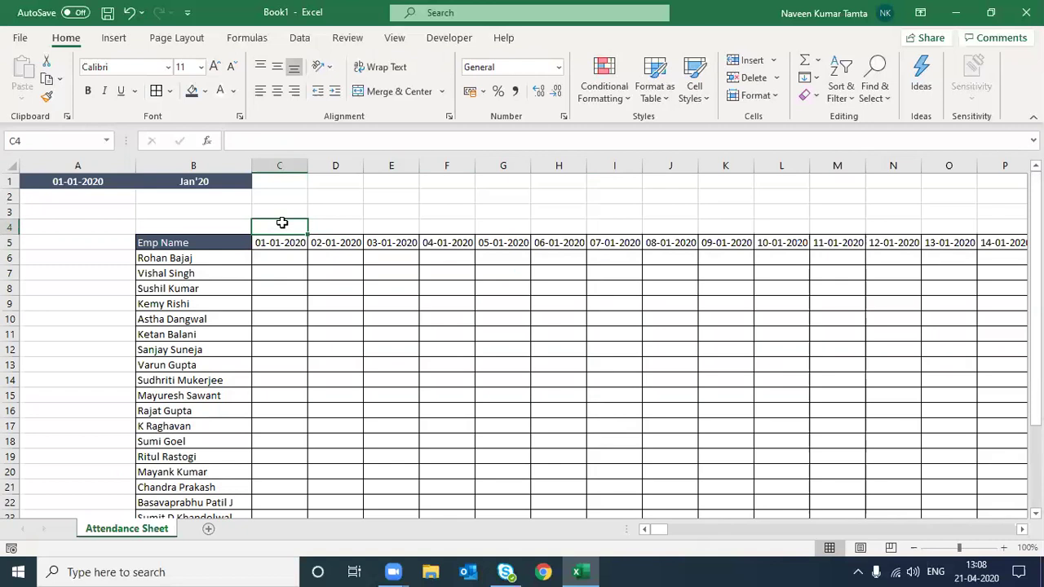
{"action": "type", "text": "=tex"}
{"action": "key", "text": "Tab"}
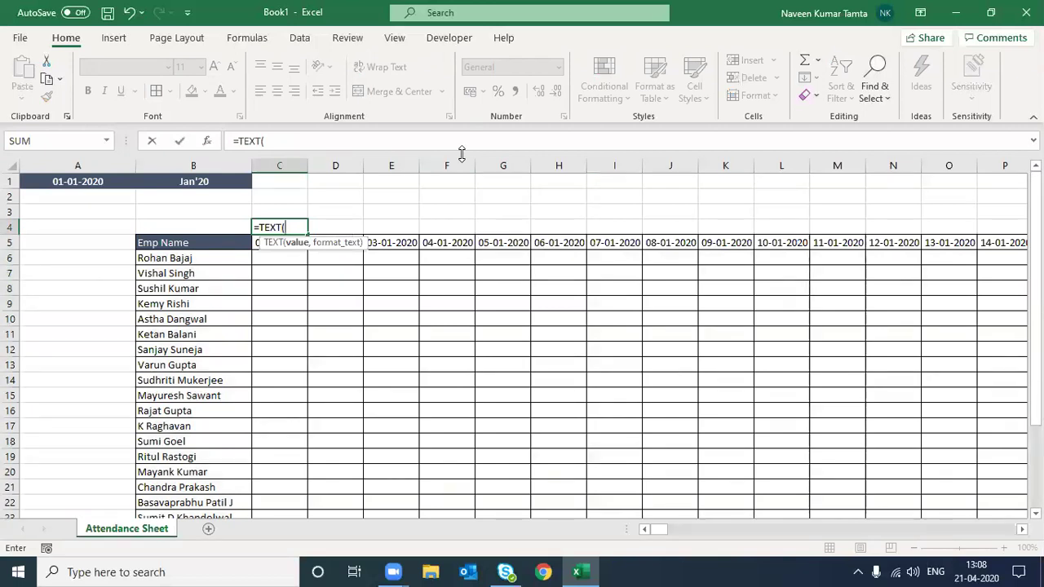
{"action": "key", "text": "Down"}
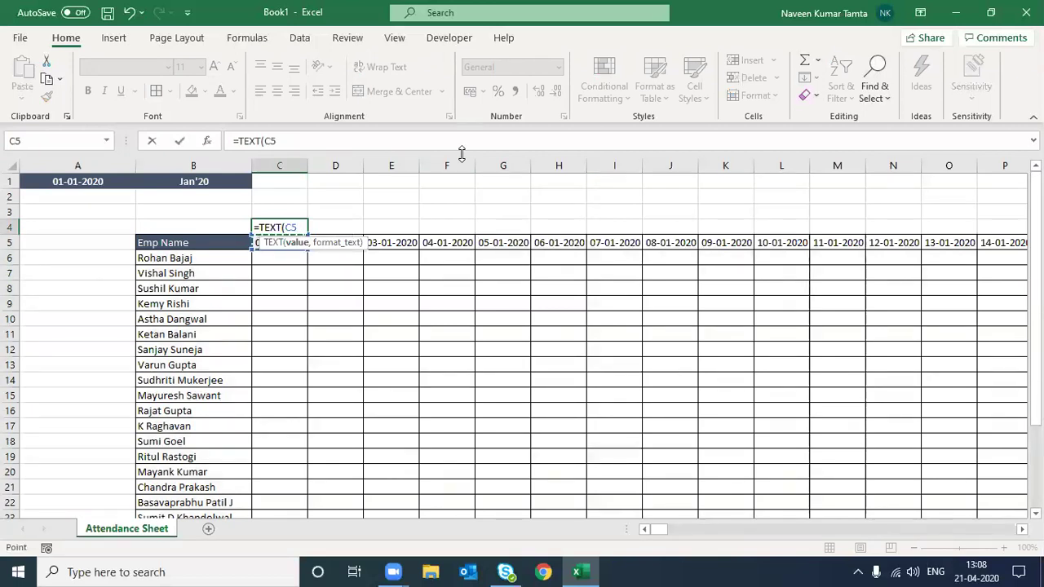
{"action": "key", "text": "F4"}
{"action": "key", "text": "F4"}
{"action": "type", "text": "$5, \"ddd"}
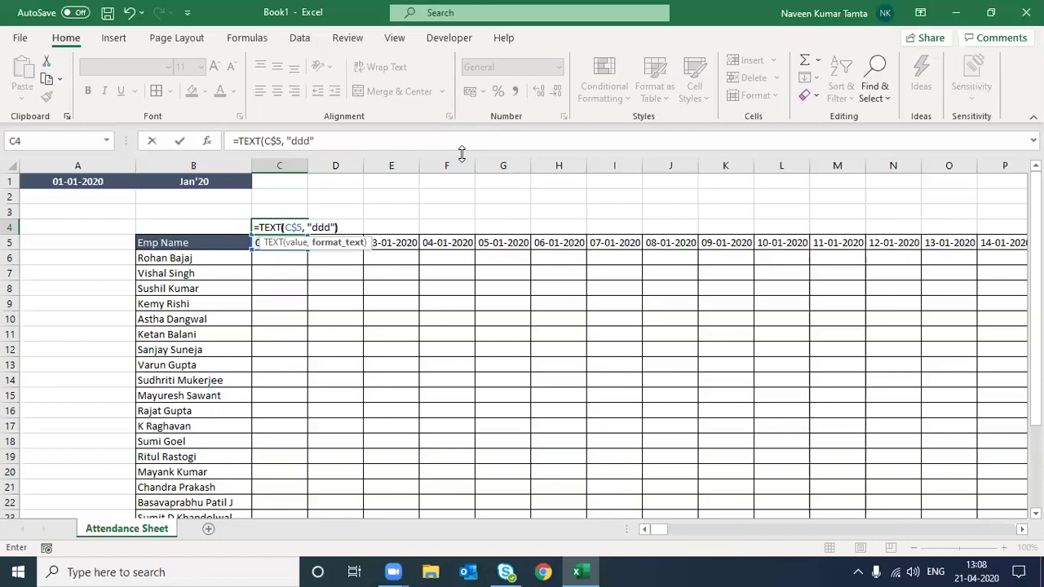
{"action": "key", "text": "Return"}
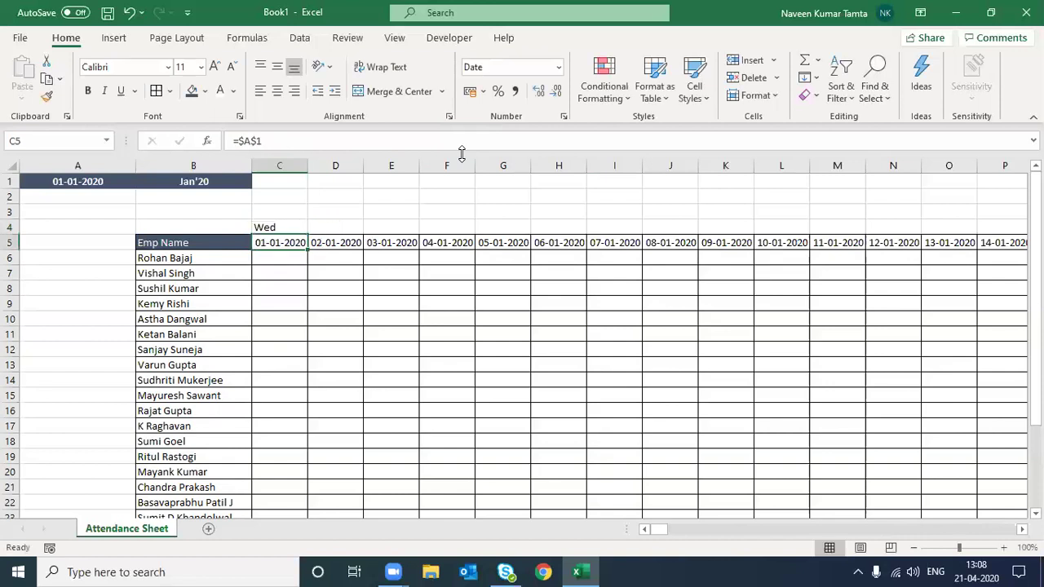
Fill the weekday formula across row 4 through ND4.
{"action": "key", "text": "Up"}
{"action": "key", "text": "Down"}
{"action": "key", "text": "ctrl+Right"}
{"action": "key", "text": "Up"}
{"action": "key", "text": "ctrl+shift+Left"}
{"action": "key", "text": "ctrl+r"}
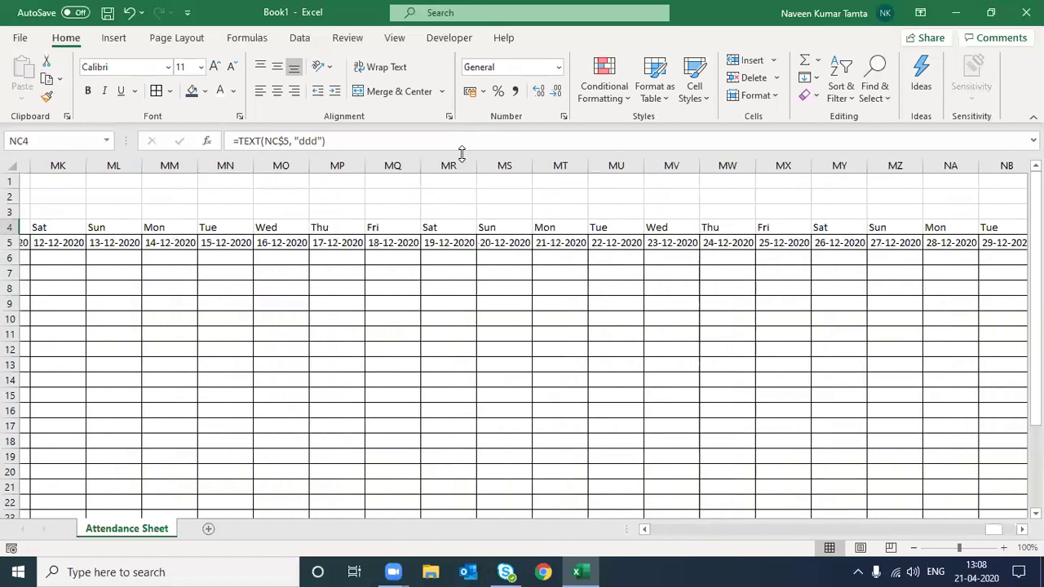
{"action": "key", "text": "ctrl+Left"}
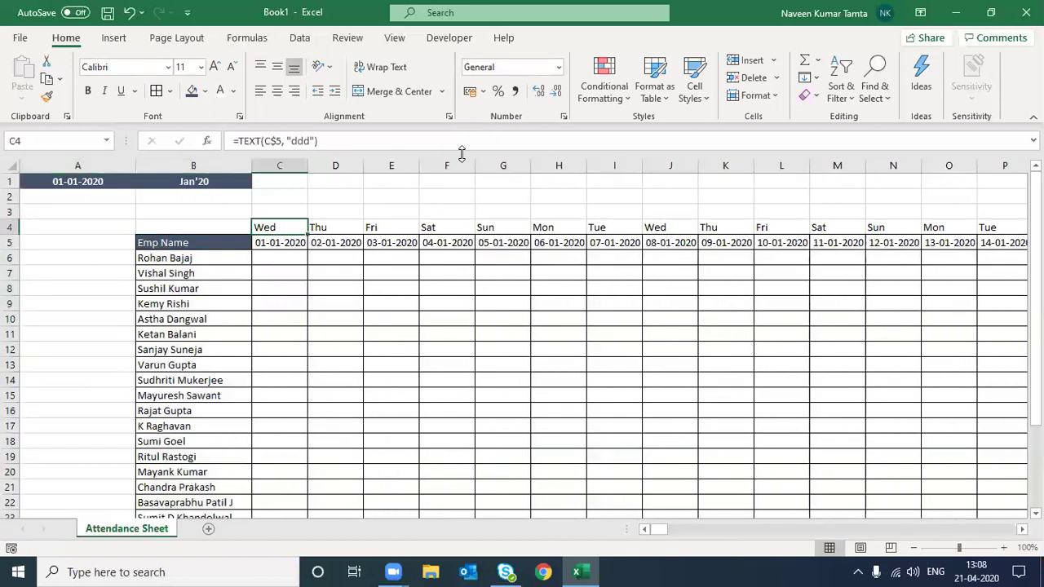
Apply All Borders to the header rows C4:ND5.
{"action": "key", "text": "shift+Down"}
{"action": "key", "text": "ctrl+shift+Right"}
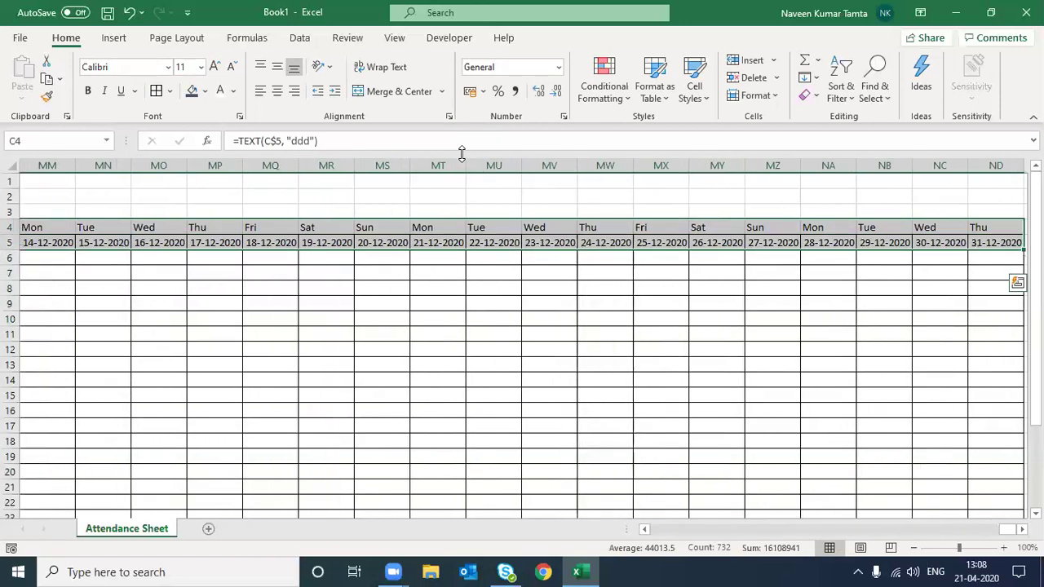
{"action": "key", "text": "alt+h"}
{"action": "key", "text": "b"}
{"action": "key", "text": "a"}
{"action": "key", "text": "Left"}
{"action": "key", "text": "Left"}
{"action": "key", "text": "Right"}
{"action": "key", "text": "Right"}
{"action": "key", "text": "Down"}
{"action": "key", "text": "Left"}
{"action": "key", "text": "shift+Up"}
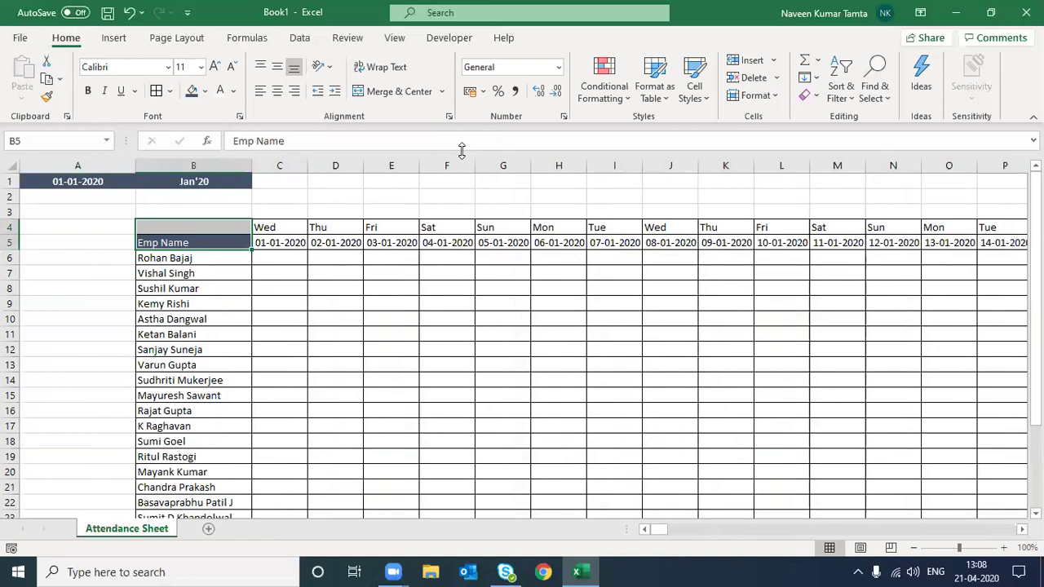
Merge B4:B5 with Emp Name centred horizontally and vertically.
{"action": "left_click", "coordinate": [278, 91]}
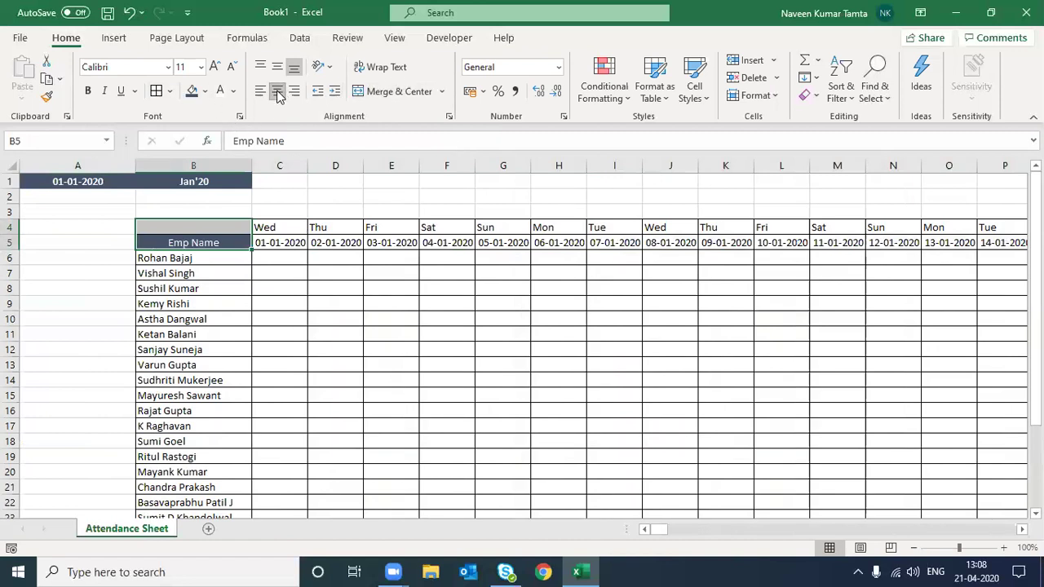
{"action": "left_click", "coordinate": [378, 94]}
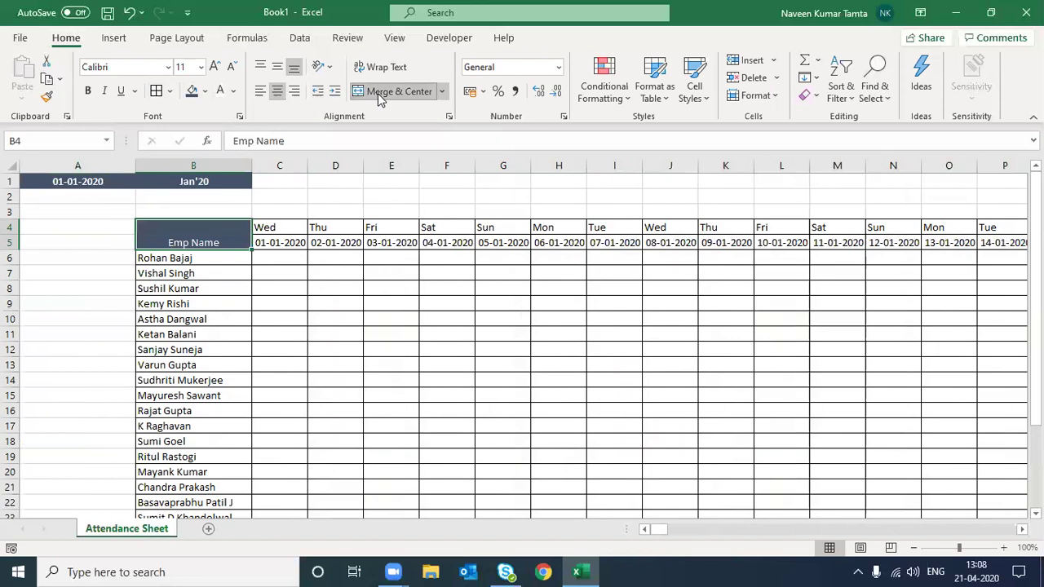
{"action": "left_click", "coordinate": [277, 68]}
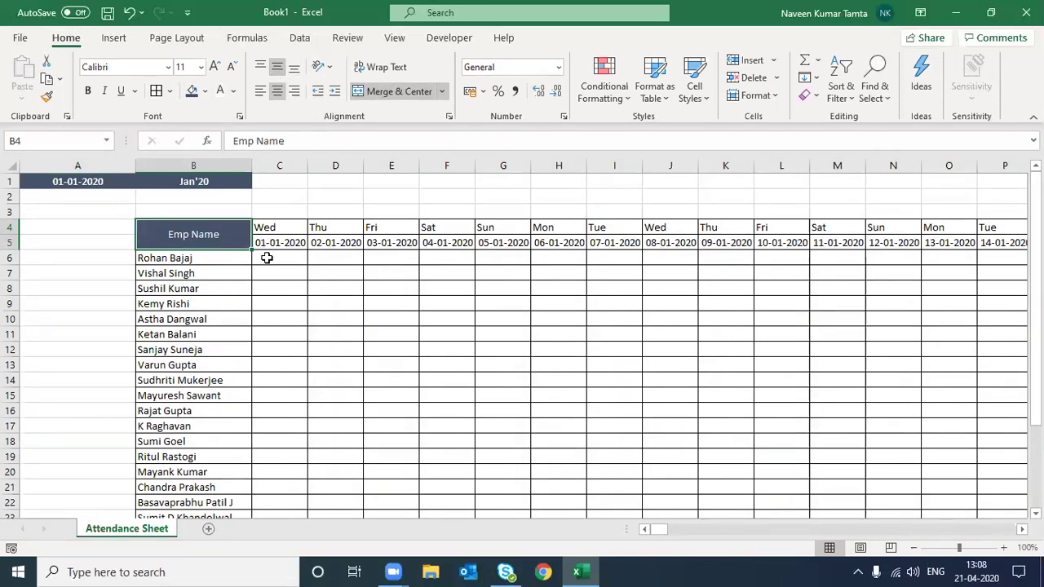
Move below the employee list to cell A33 for the codes list.
{"action": "left_click", "coordinate": [266, 258]}
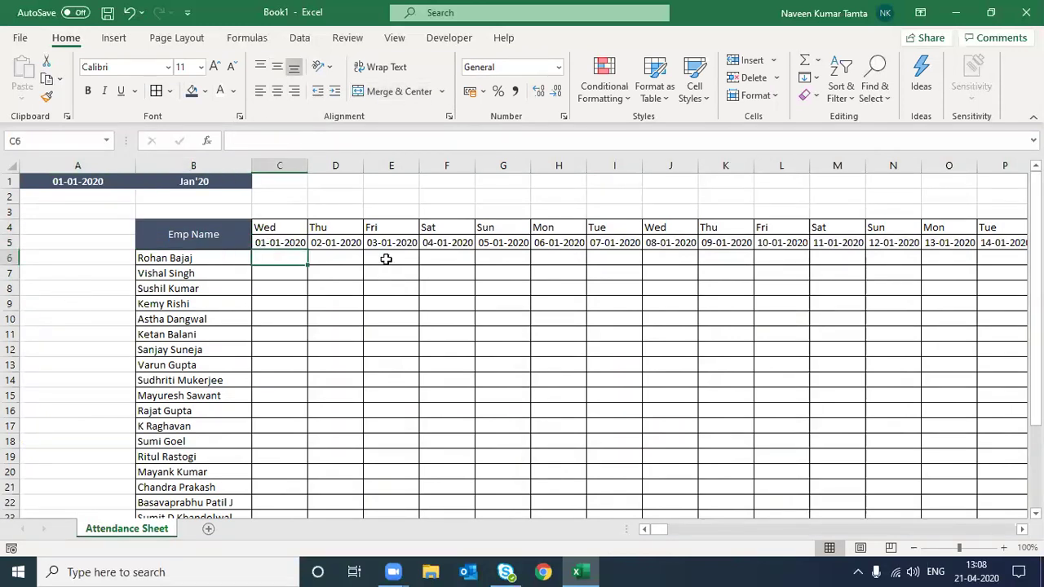
{"action": "left_click", "coordinate": [389, 228]}
{"action": "left_click", "coordinate": [60, 353]}
{"action": "key", "text": "Down"}
{"action": "key", "text": "Down"}
{"action": "key", "text": "Right"}
{"action": "key", "text": "ctrl+Down"}
{"action": "key", "text": "Down"}
{"action": "key", "text": "Down"}
{"action": "key", "text": "Down"}
{"action": "key", "text": "Down"}
{"action": "key", "text": "Left"}
{"action": "key", "text": "Right"}
{"action": "key", "text": "Down"}
{"action": "key", "text": "Left"}
{"action": "key", "text": "Up"}
Enter the codes P, A, SL, CL and WO in A33:A37.
{"action": "type", "text": "P"}
{"action": "key", "text": "Return"}
{"action": "type", "text": "A"}
{"action": "key", "text": "Return"}
{"action": "type", "text": "SL"}
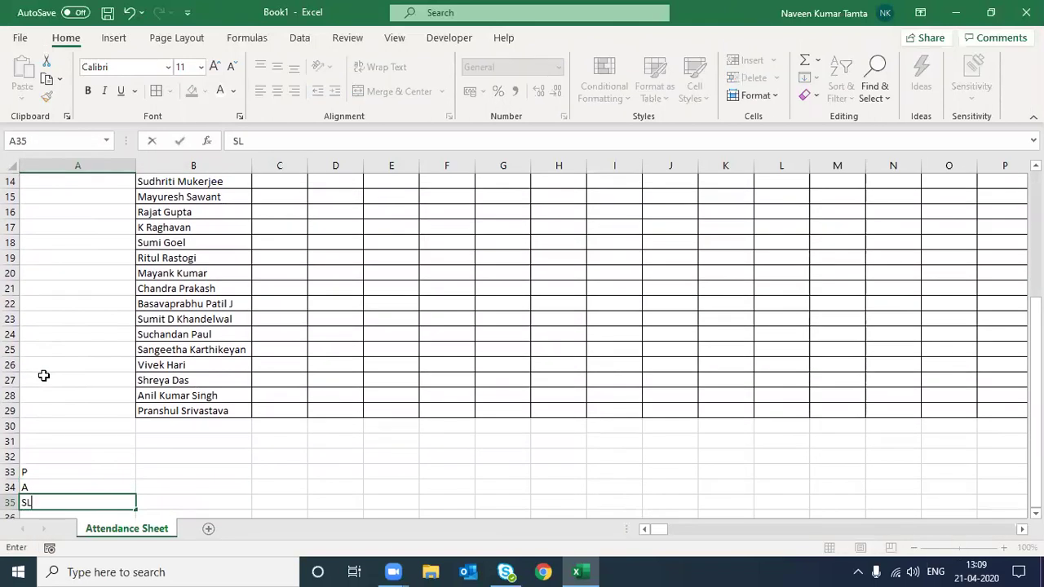
{"action": "key", "text": "Return"}
{"action": "type", "text": "CL"}
{"action": "key", "text": "Return"}
{"action": "type", "text": "WO"}
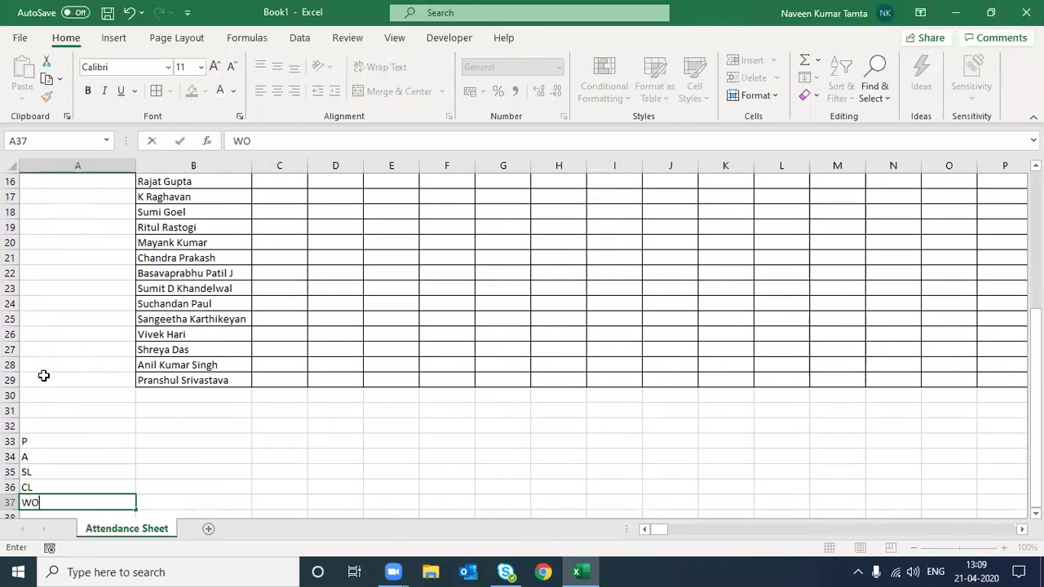
{"action": "key", "text": "Return"}
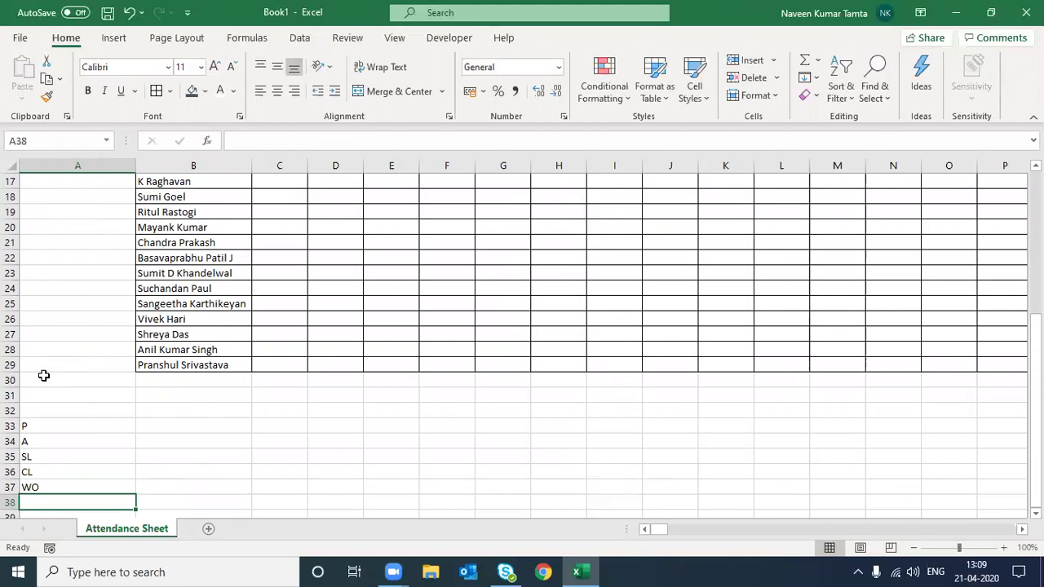
Add PL, Maternity Leave and Comp Off, then select the code list A33:A40.
{"action": "type", "text": "PL"}
{"action": "key", "text": "Return"}
{"action": "type", "text": "Maternity"}
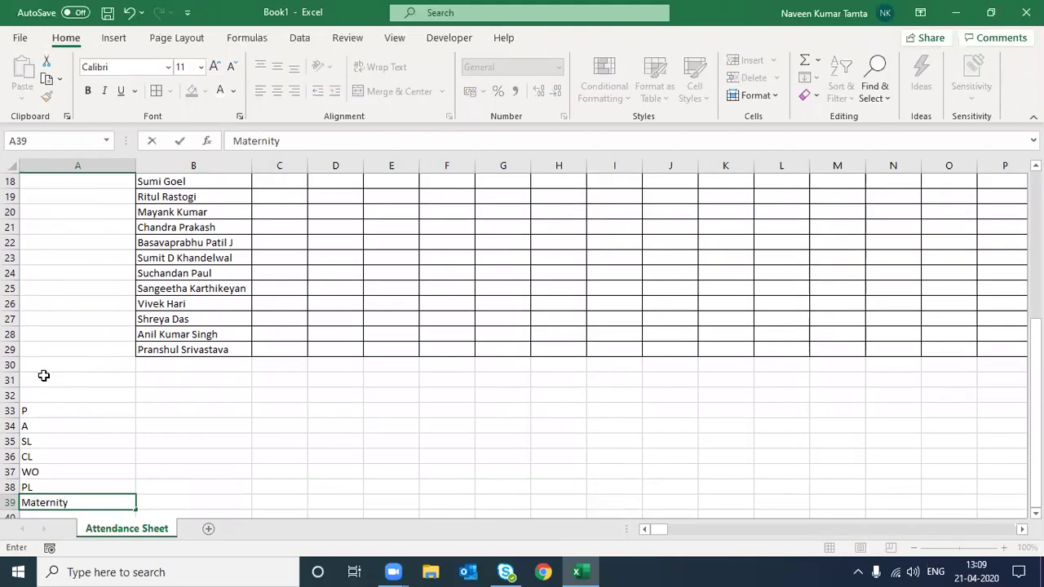
{"action": "key", "text": "Return"}
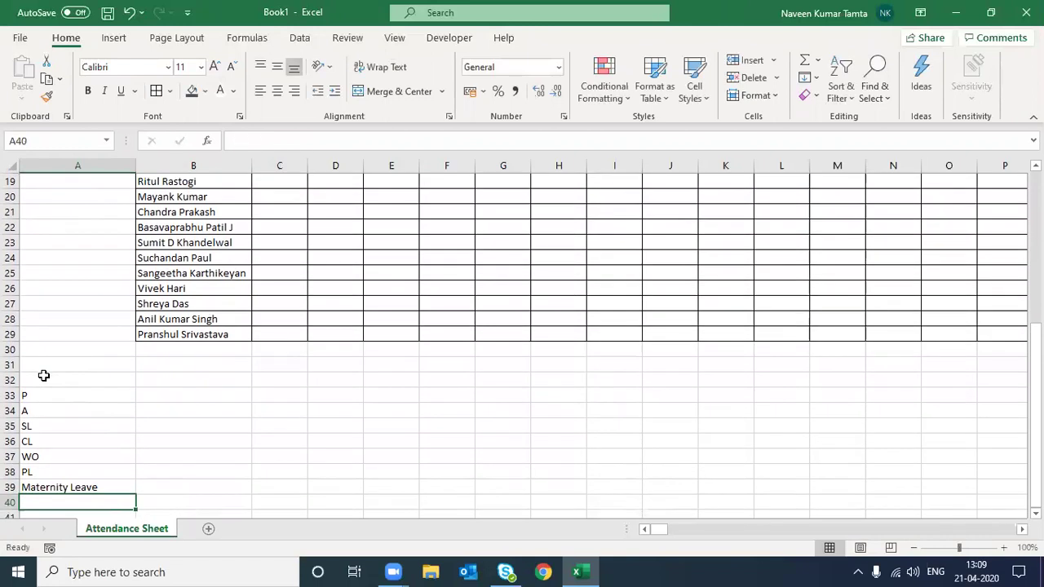
{"action": "key", "text": "Return"}
{"action": "key", "text": "Up"}
{"action": "type", "text": "Com"}
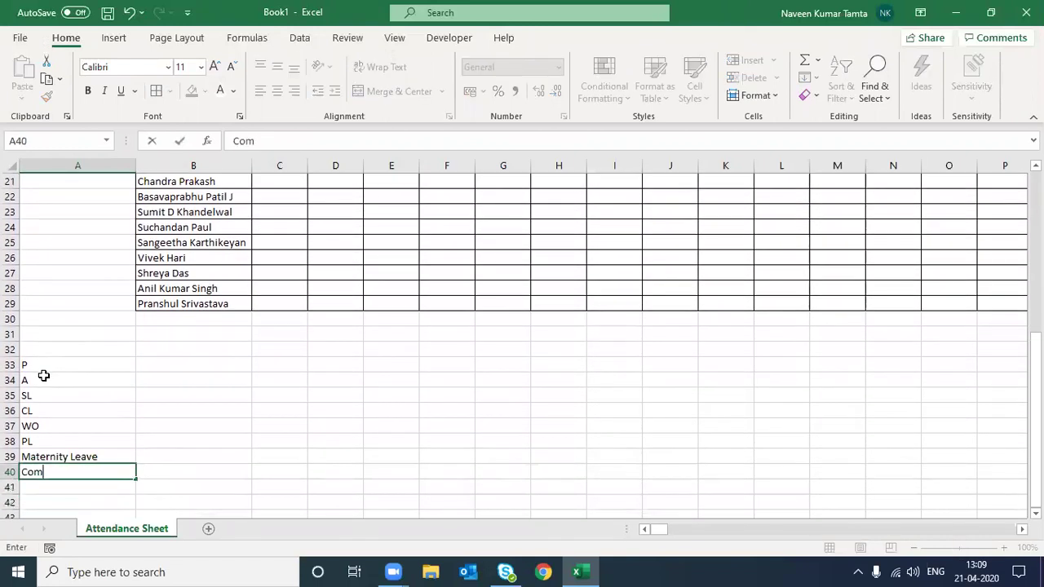
{"action": "type", "text": "p Off"}
{"action": "key", "text": "Return"}
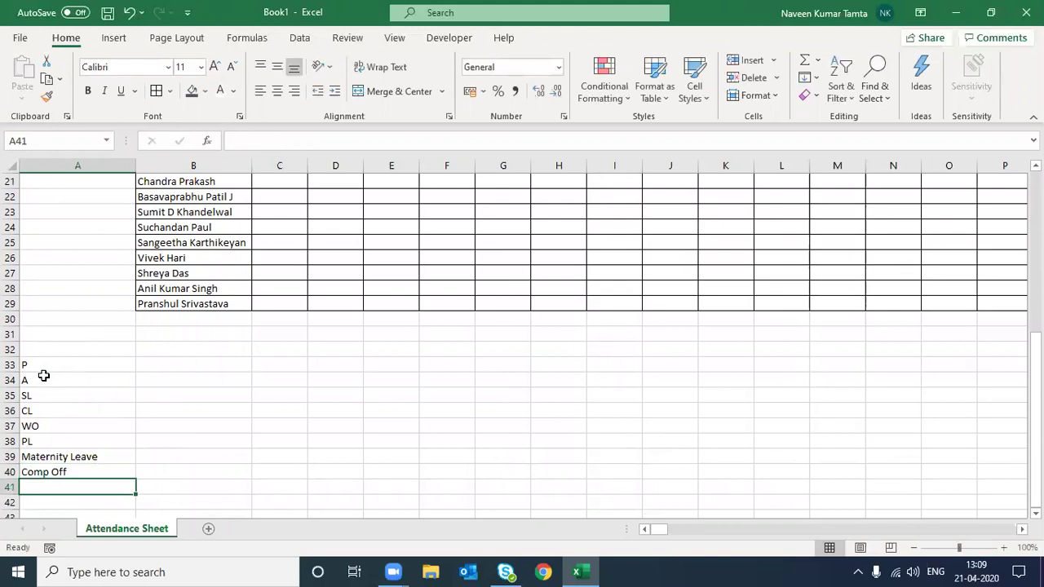
{"action": "key", "text": "Up"}
{"action": "key", "text": "ctrl+shift+Up"}
{"action": "key", "text": "shift+Down"}
{"action": "key", "text": "shift+Down"}
{"action": "key", "text": "shift+Down"}
{"action": "key", "text": "Down"}
{"action": "key", "text": "Up"}
{"action": "key", "text": "ctrl+shift+Up"}
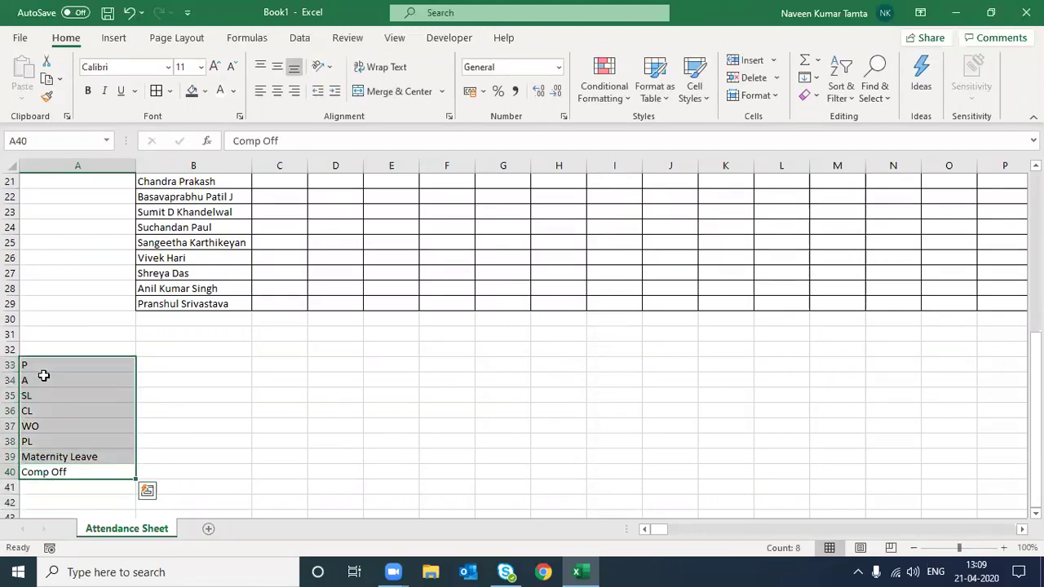
Check the leave codes list in A33:A40, then return to the first date column.
{"action": "key", "text": "ctrl+Up"}
{"action": "key", "text": "ctrl+Up"}
{"action": "key", "text": "Down"}
{"action": "key", "text": "Down"}
{"action": "key", "text": "Down"}
{"action": "key", "text": "Down"}
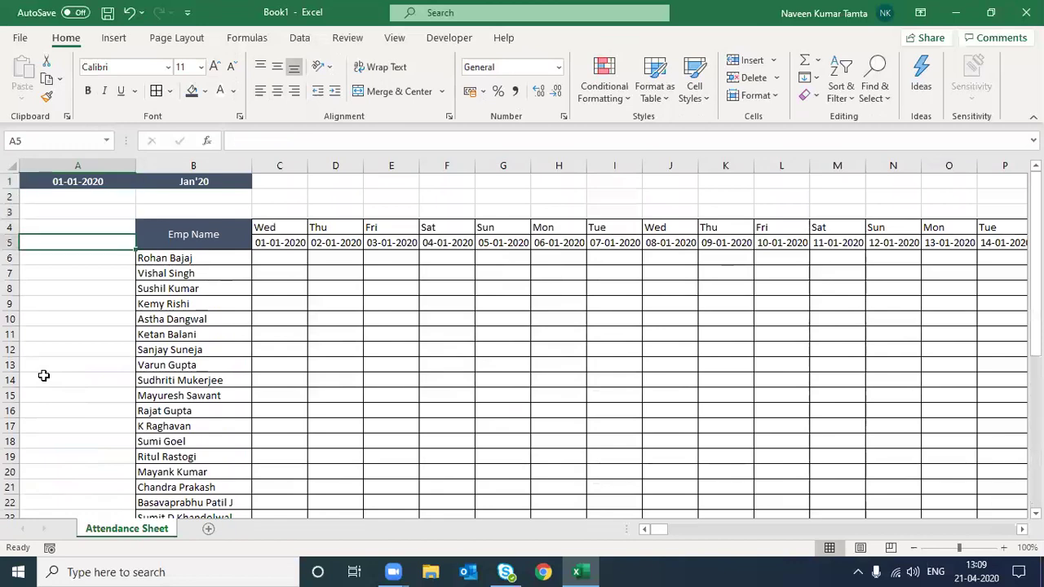
{"action": "key", "text": "Right"}
{"action": "key", "text": "Right"}
{"action": "key", "text": "Left"}
{"action": "key", "text": "Left"}
{"action": "key", "text": "ctrl+Down"}
{"action": "key", "text": "shift+Down"}
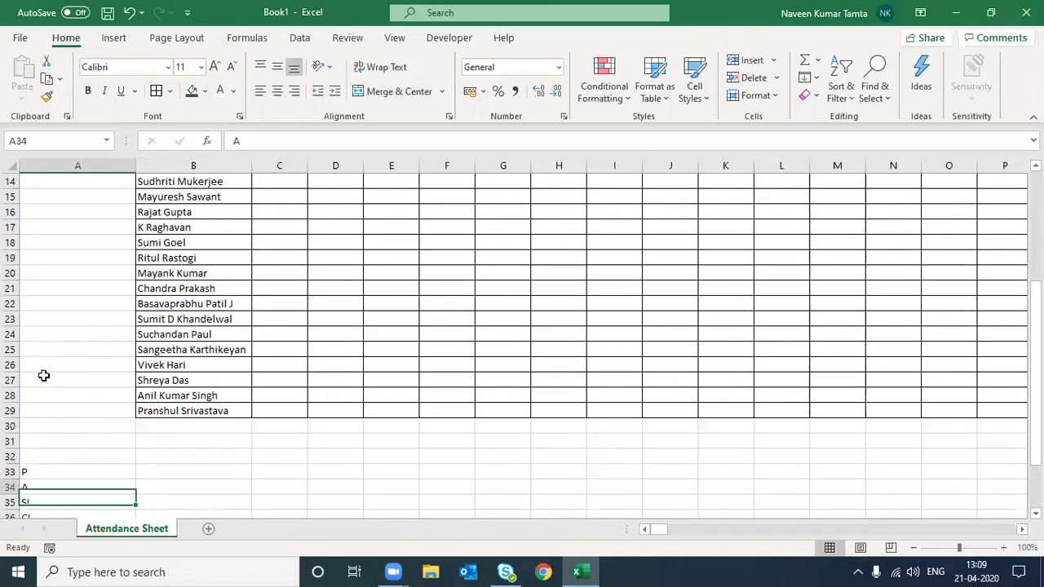
{"action": "key", "text": "shift+Down"}
{"action": "key", "text": "shift+Down"}
{"action": "key", "text": "shift+Down"}
{"action": "key", "text": "shift+Down"}
{"action": "key", "text": "Up"}
{"action": "key", "text": "Up"}
{"action": "key", "text": "Right"}
{"action": "key", "text": "Up"}
{"action": "key", "text": "Up"}
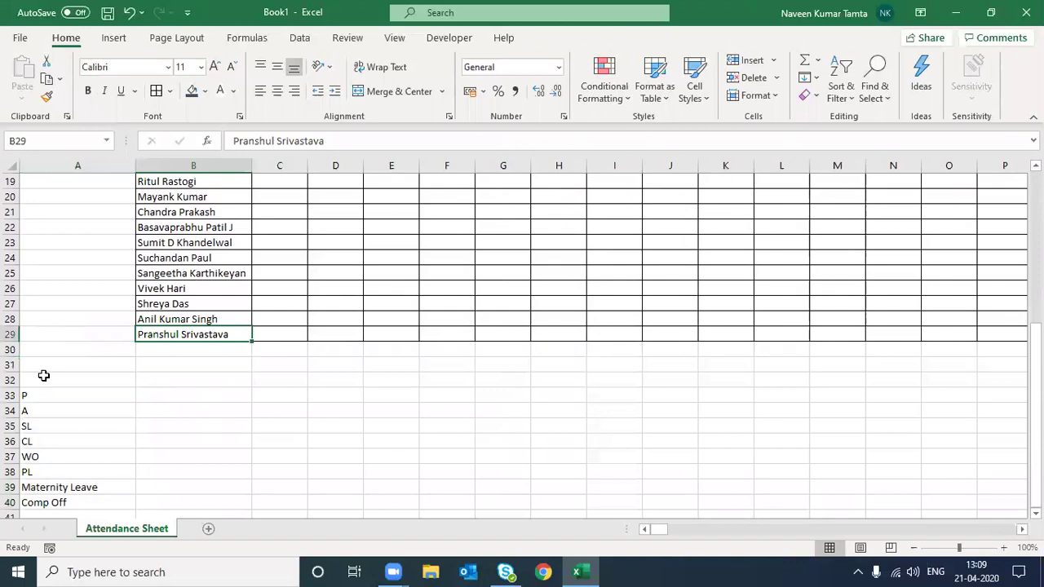
{"action": "key", "text": "Page_Up"}
{"action": "key", "text": "Up"}
{"action": "key", "text": "Up"}
{"action": "key", "text": "Right"}
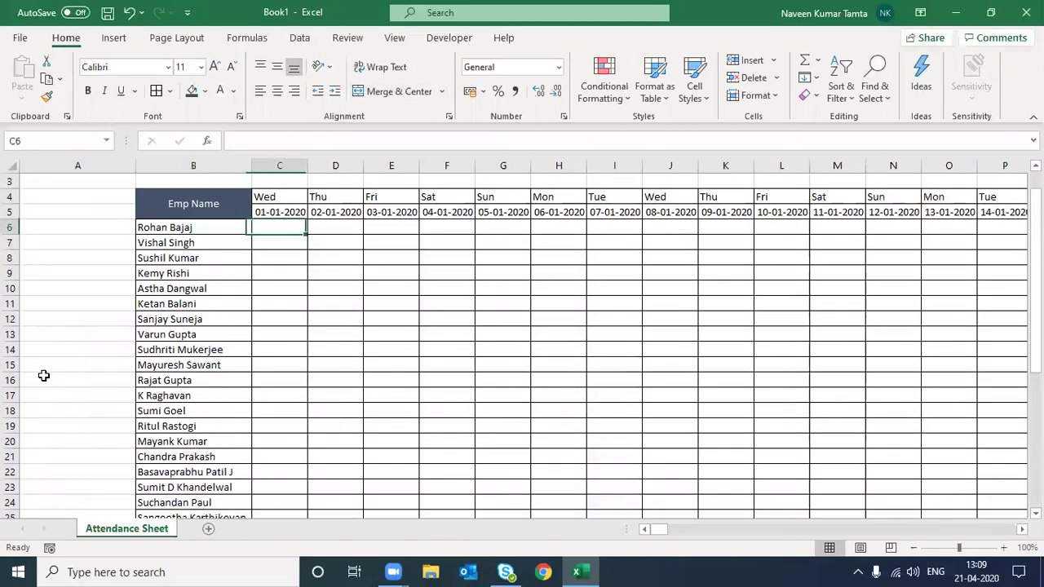
Confirm the dates run to December, then move beside the last employee row.
{"action": "key", "text": "ctrl+Right"}
{"action": "key", "text": "ctrl+Left"}
{"action": "key", "text": "Left"}
{"action": "key", "text": "Down"}
{"action": "key", "text": "Down"}
{"action": "key", "text": "ctrl+Down"}
{"action": "key", "text": "Down"}
{"action": "key", "text": "Right"}
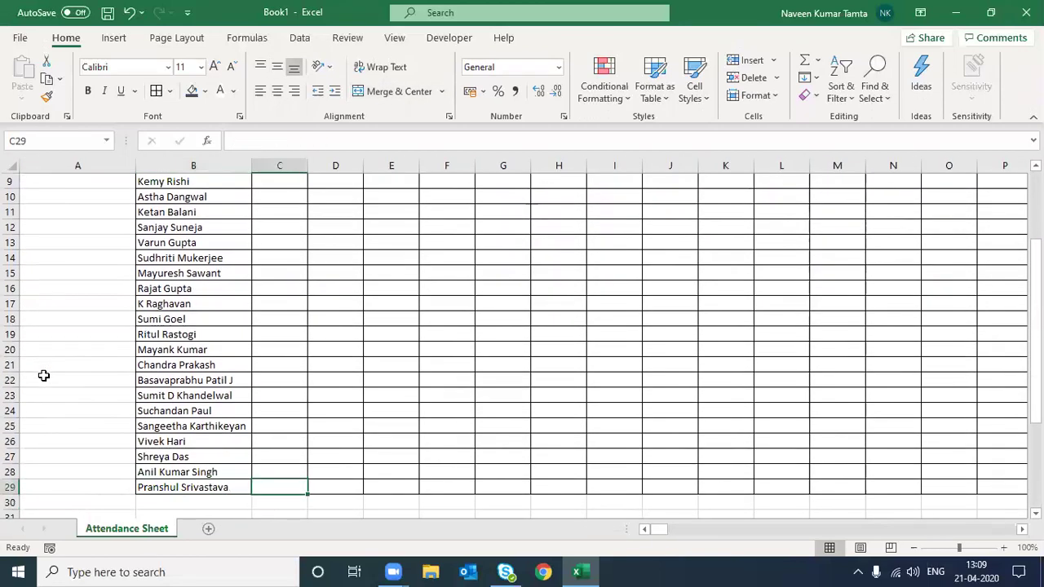
Select the attendance cells C6:ND29 under every date through 31-12-2020.
{"action": "key", "text": "Up"}
{"action": "key", "text": "ctrl+shift+Up"}
{"action": "key", "text": "shift+Down"}
{"action": "key", "text": "shift+Right"}
{"action": "key", "text": "shift+Right"}
{"action": "key", "text": "shift+Right"}
{"action": "key", "text": "shift+Right"}
{"action": "key", "text": "shift+Right"}
{"action": "key", "text": "shift+Right"}
{"action": "key", "text": "shift+Right"}
{"action": "key", "text": "shift+Right"}
{"action": "key", "text": "shift+Right"}
{"action": "key", "text": "shift+Right"}
{"action": "key", "text": "shift+Right"}
{"action": "key", "text": "shift+Right"}
{"action": "key", "text": "shift+Right"}
{"action": "key", "text": "shift+Right"}
{"action": "key", "text": "shift+Right"}
{"action": "key", "text": "shift+Right"}
{"action": "key", "text": "shift+Right"}
{"action": "key", "text": "shift+Right"}
{"action": "key", "text": "shift+Right"}
{"action": "key", "text": "shift+Right"}
{"action": "key", "text": "shift+Right"}
{"action": "key", "text": "shift+Right"}
{"action": "key", "text": "shift+Right"}
{"action": "key", "text": "shift+Right"}
{"action": "key", "text": "shift+Right"}
{"action": "key", "text": "shift+Right"}
{"action": "key", "text": "shift+Right"}
{"action": "key", "text": "shift+Right"}
{"action": "key", "text": "shift+Right"}
{"action": "key", "text": "shift+Right"}
{"action": "key", "text": "shift+Right"}
{"action": "key", "text": "shift+Right"}
{"action": "key", "text": "shift+Right"}
{"action": "key", "text": "shift+Right"}
{"action": "key", "text": "shift+Right"}
{"action": "key", "text": "shift+Right"}
{"action": "key", "text": "shift+Right"}
{"action": "key", "text": "shift+Right"}
{"action": "key", "text": "shift+Right"}
{"action": "key", "text": "shift+Right"}
{"action": "key", "text": "shift+Right"}
{"action": "key", "text": "shift+Right"}
{"action": "key", "text": "shift+Right"}
{"action": "key", "text": "shift+Right"}
{"action": "key", "text": "shift+Right"}
{"action": "key", "text": "shift+Right"}
{"action": "key", "text": "shift+Right"}
{"action": "key", "text": "shift+Right"}
{"action": "key", "text": "shift+Right"}
{"action": "key", "text": "shift+Right"}
{"action": "key", "text": "shift+Right"}
{"action": "key", "text": "shift+Right"}
{"action": "key", "text": "shift+Right"}
{"action": "key", "text": "shift+Right"}
{"action": "key", "text": "shift+Right"}
{"action": "key", "text": "shift+Right"}
{"action": "key", "text": "shift+Right"}
{"action": "key", "text": "shift+Right"}
{"action": "key", "text": "shift+Right"}
{"action": "key", "text": "shift+Right"}
{"action": "key", "text": "shift+Right"}
{"action": "key", "text": "shift+Right"}
{"action": "key", "text": "shift+Right"}
{"action": "key", "text": "shift+Right"}
{"action": "key", "text": "shift+Right"}
{"action": "key", "text": "shift+Right"}
{"action": "key", "text": "shift+Right"}
{"action": "key", "text": "shift+Right"}
{"action": "key", "text": "shift+Right"}
{"action": "key", "text": "shift+Right"}
{"action": "key", "text": "shift+Right"}
{"action": "key", "text": "shift+Right"}
{"action": "key", "text": "shift+Right"}
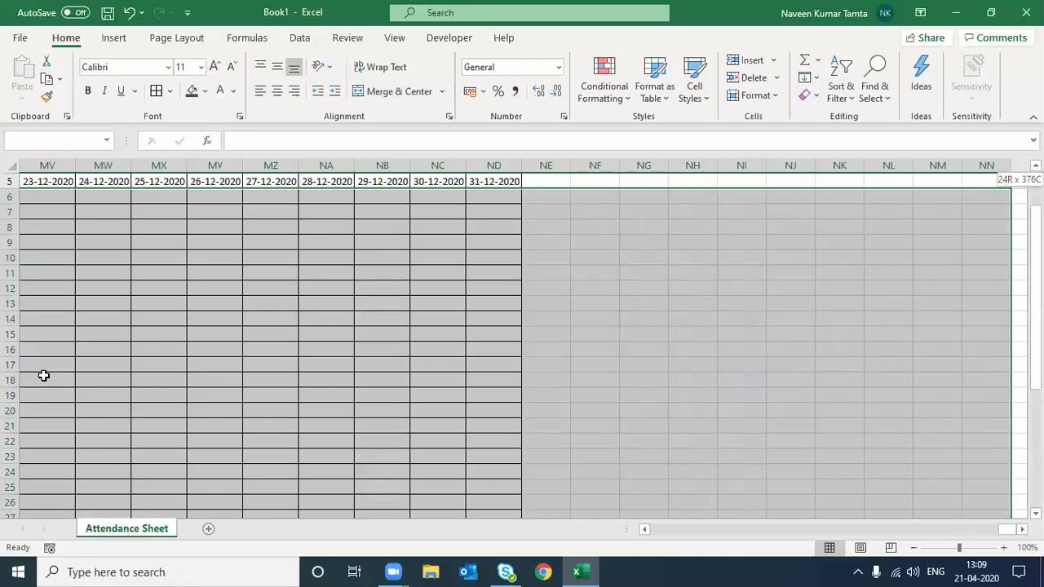
{"action": "key", "text": "shift+Left"}
{"action": "key", "text": "shift+Left"}
{"action": "key", "text": "shift+Left"}
{"action": "key", "text": "shift+Left"}
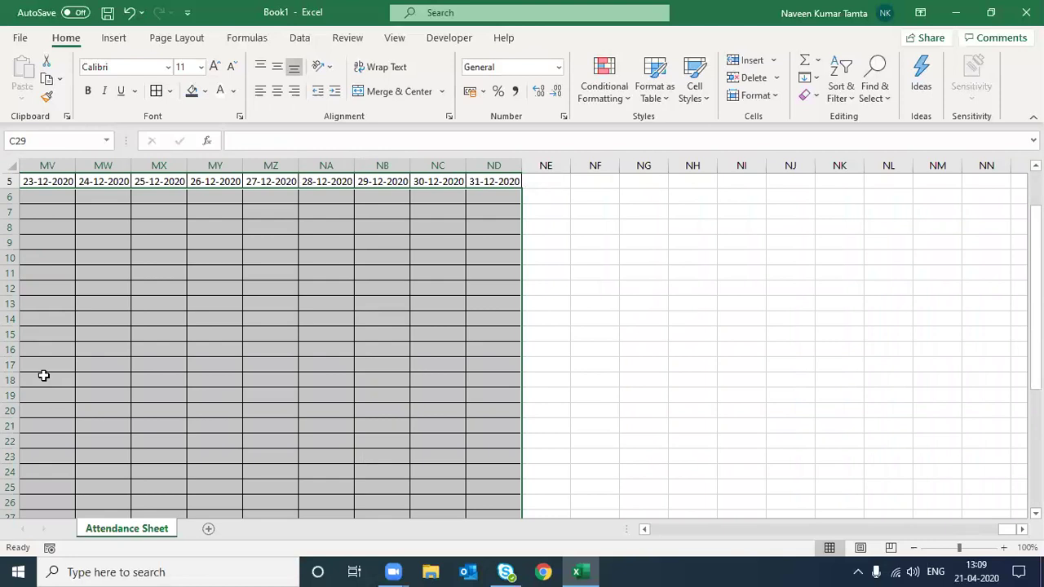
Apply List data validation to C6:ND29 with source =$A$33:$A$40.
{"action": "left_click", "coordinate": [300, 39]}
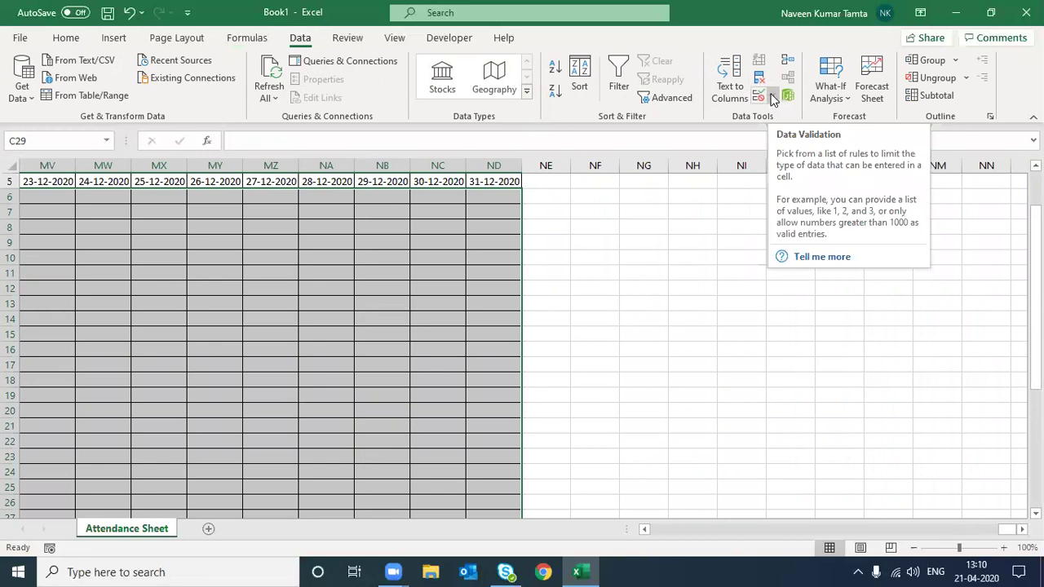
{"action": "left_click", "coordinate": [772, 97]}
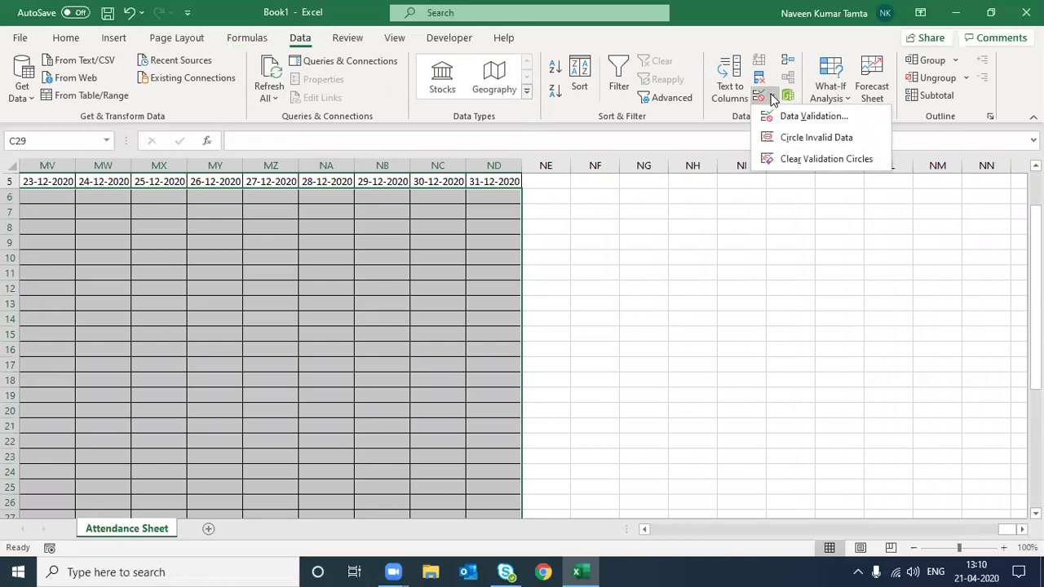
{"action": "left_click", "coordinate": [782, 117]}
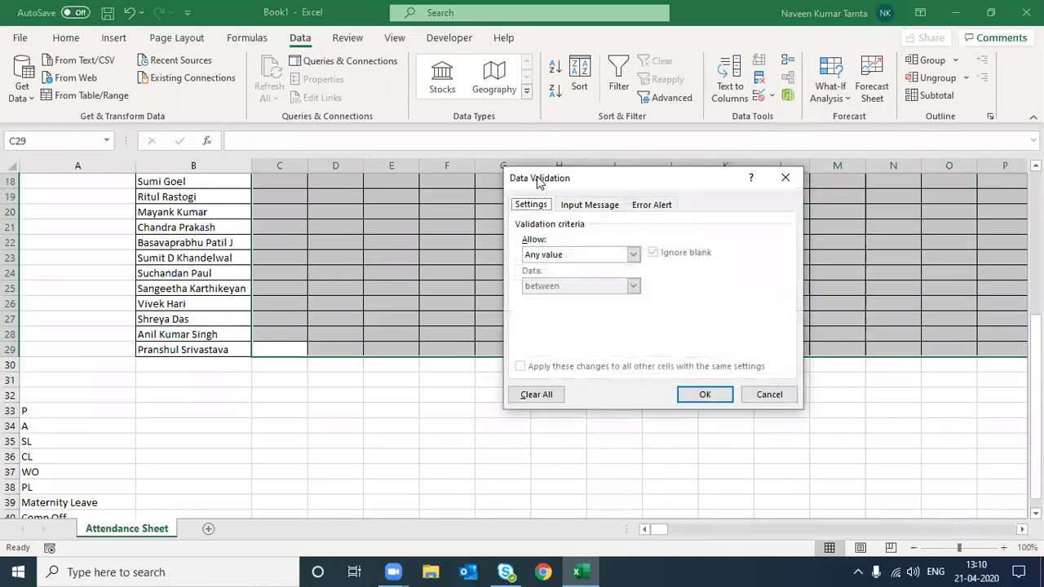
{"action": "left_click", "coordinate": [577, 259]}
{"action": "left_click", "coordinate": [534, 299]}
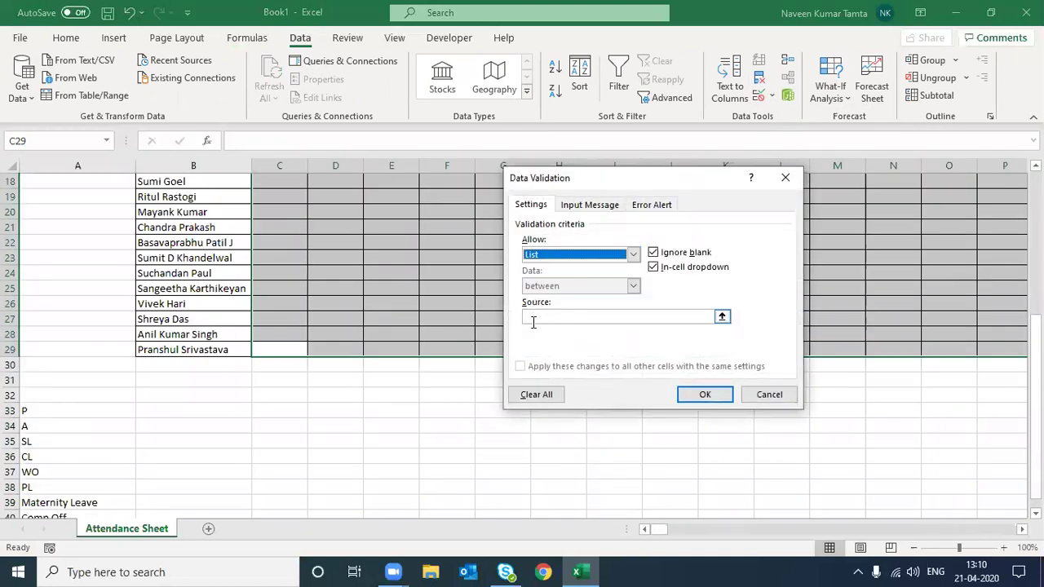
{"action": "left_click", "coordinate": [539, 316]}
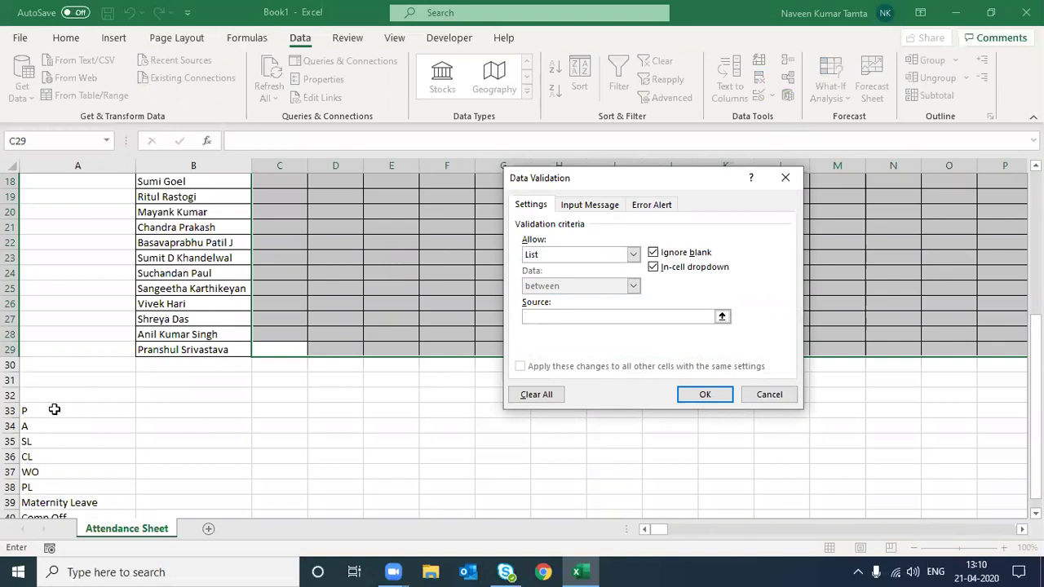
{"action": "left_click_drag", "start_coordinate": [54, 410], "coordinate": [71, 487]}
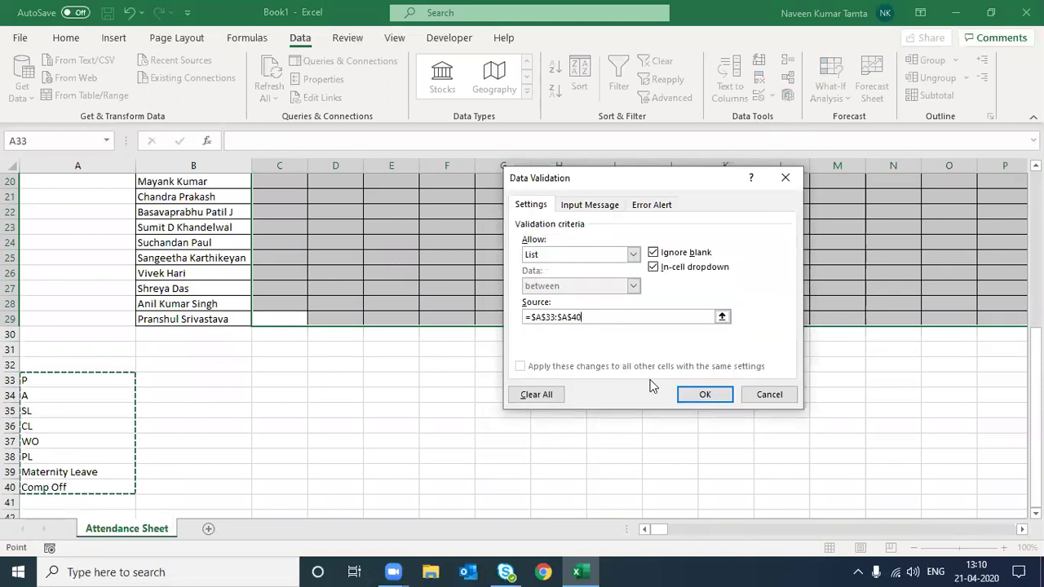
{"action": "left_click", "coordinate": [703, 395]}
Open C6's leave-code dropdown to confirm the list works, then close it.
{"action": "left_click", "coordinate": [700, 396]}
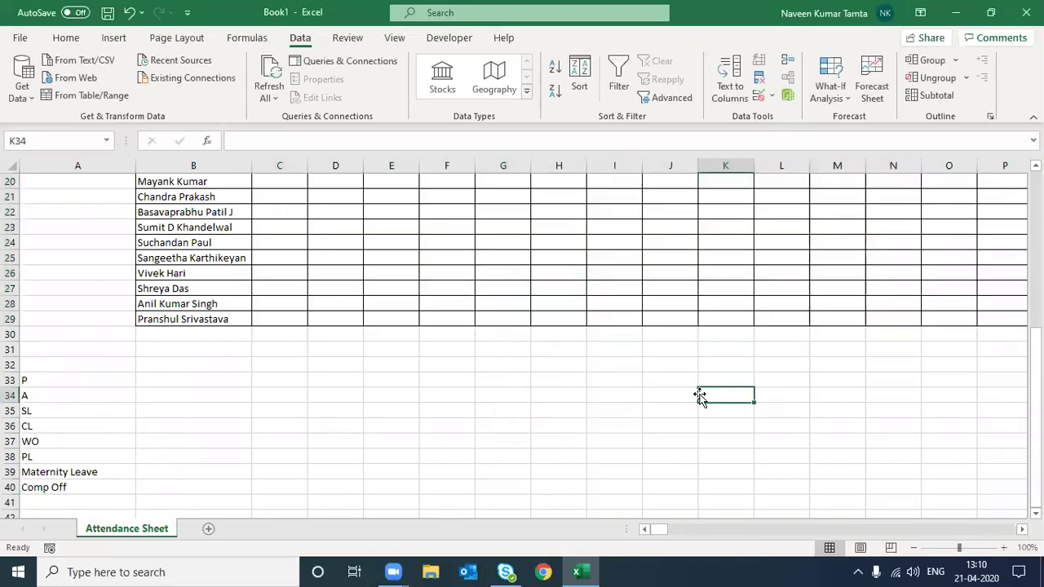
{"action": "scroll", "coordinate": [700, 396], "scroll_direction": "up", "scroll_amount": 5}
{"action": "left_click", "coordinate": [700, 400]}
{"action": "key", "text": "Right"}
{"action": "key", "text": "Left"}
{"action": "key", "text": "Left"}
{"action": "key", "text": "ctrl+Up"}
{"action": "key", "text": "Left"}
{"action": "key", "text": "Left"}
{"action": "key", "text": "Left"}
{"action": "key", "text": "Left"}
{"action": "key", "text": "Left"}
{"action": "key", "text": "Left"}
{"action": "key", "text": "Left"}
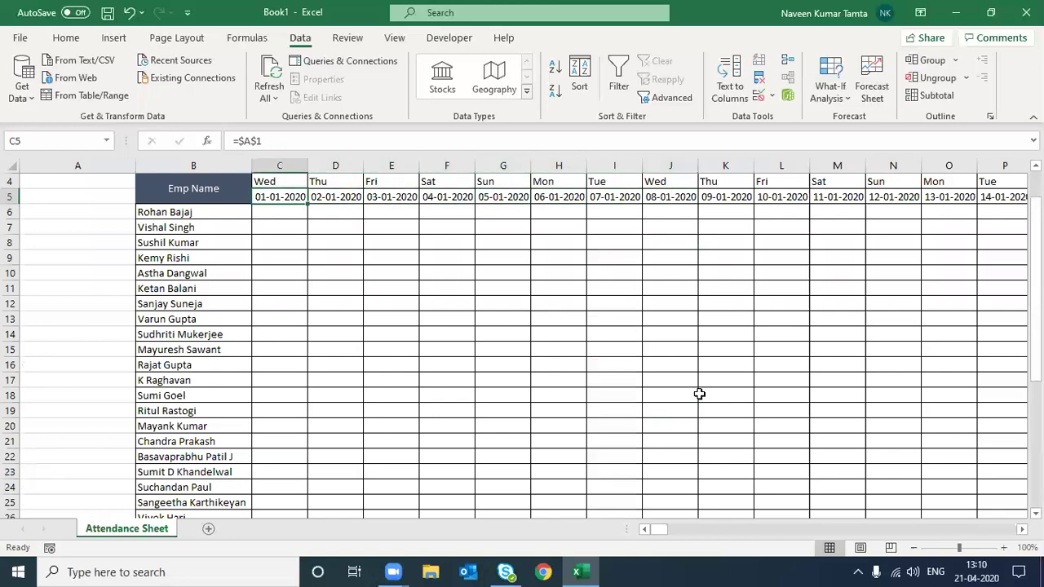
{"action": "key", "text": "Up"}
{"action": "key", "text": "Up"}
{"action": "key", "text": "Up"}
{"action": "key", "text": "Down"}
{"action": "key", "text": "Down"}
{"action": "key", "text": "Down"}
{"action": "key", "text": "Down"}
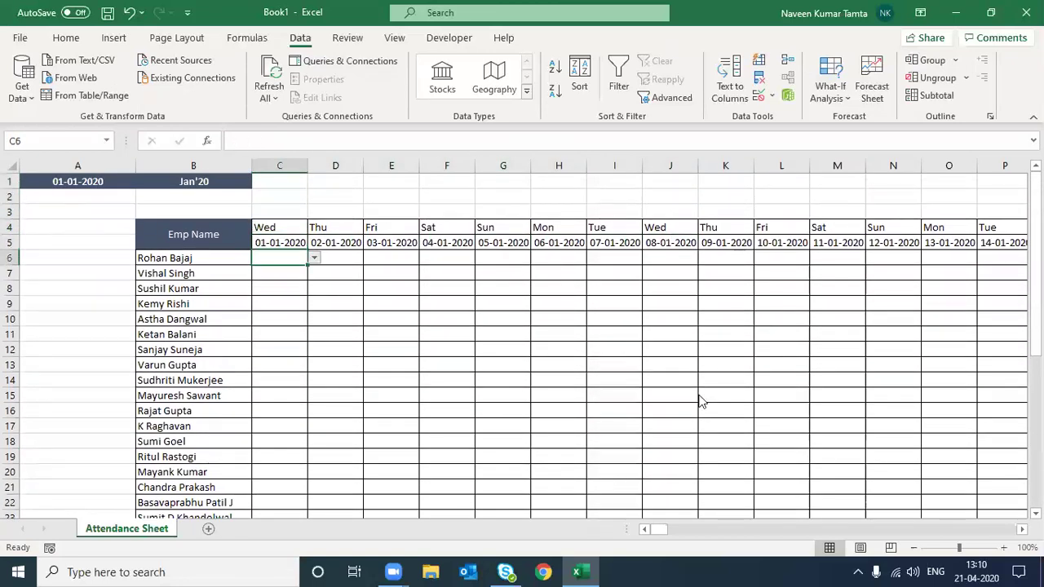
{"action": "key", "text": "alt+Down"}
{"action": "key", "text": "Down"}
{"action": "key", "text": "Down"}
{"action": "key", "text": "Down"}
{"action": "key", "text": "Down"}
{"action": "key", "text": "Down"}
{"action": "key", "text": "Down"}
{"action": "key", "text": "Escape"}
Select the attendance grid C6:ND29 from the last employee row upward.
{"action": "key", "text": "Right"}
{"action": "key", "text": "Right"}
{"action": "key", "text": "Left"}
{"action": "key", "text": "Left"}
{"action": "key", "text": "Left"}
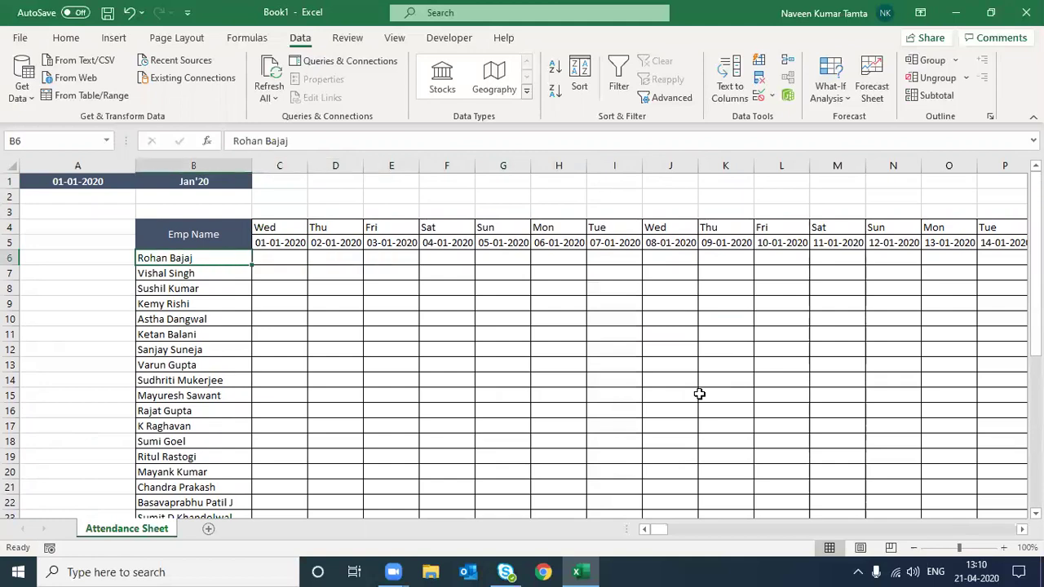
{"action": "key", "text": "ctrl+Down"}
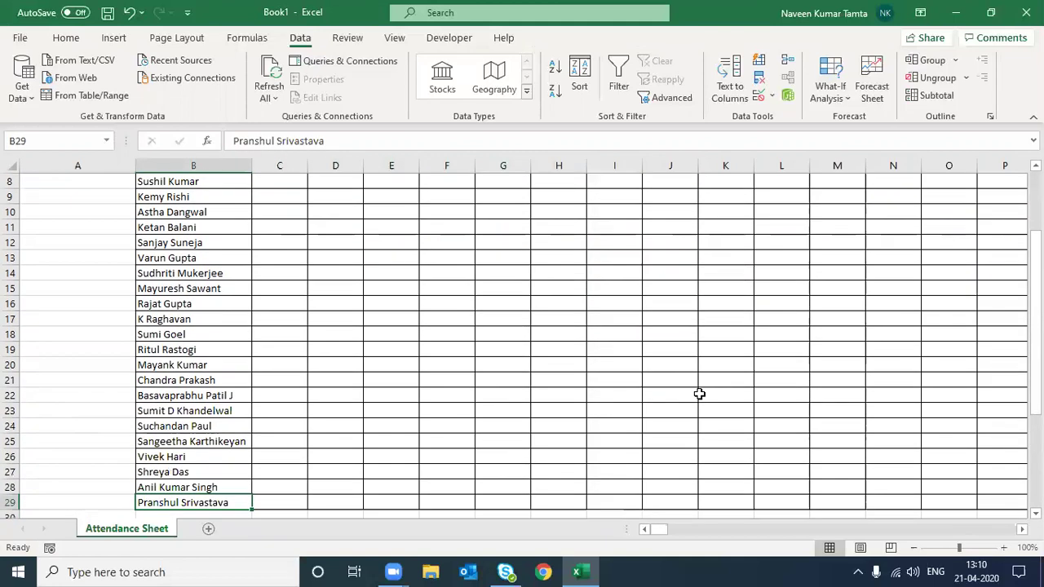
{"action": "key", "text": "Right"}
{"action": "key", "text": "ctrl+shift+Up"}
{"action": "key", "text": "shift+Down"}
{"action": "key", "text": "shift+Right"}
{"action": "key", "text": "shift+Right"}
{"action": "key", "text": "shift+Right"}
{"action": "key", "text": "shift+Right"}
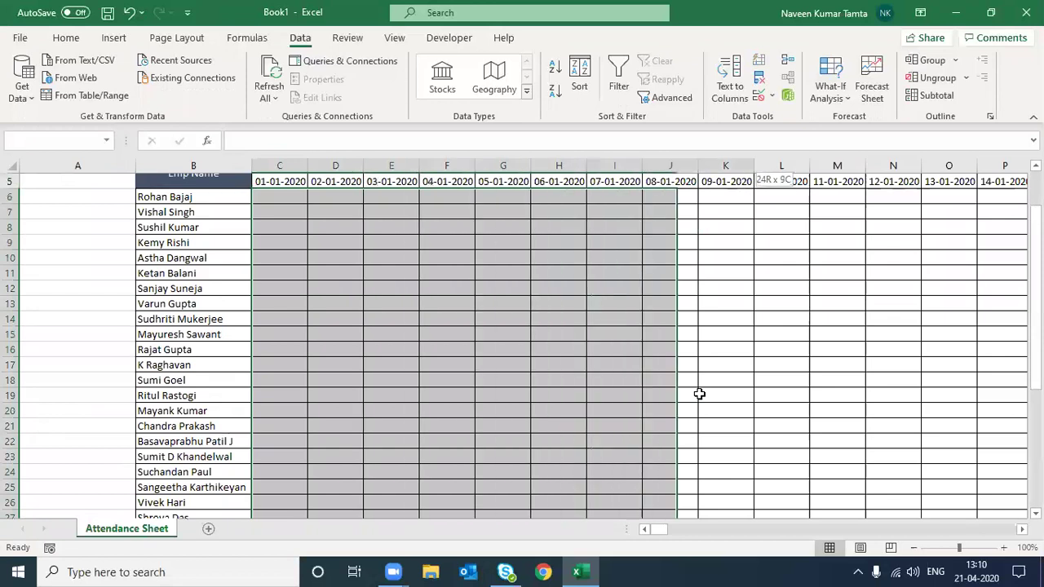
{"action": "key", "text": "shift+Right"}
{"action": "key", "text": "shift+Right"}
{"action": "key", "text": "shift+Right"}
{"action": "key", "text": "shift+Right"}
{"action": "key", "text": "shift+Right"}
{"action": "key", "text": "shift+Right"}
{"action": "key", "text": "shift+Right"}
{"action": "key", "text": "shift+Right"}
{"action": "key", "text": "shift+Right"}
{"action": "key", "text": "shift+Right"}
{"action": "key", "text": "shift+Right"}
{"action": "key", "text": "shift+Right"}
{"action": "key", "text": "shift+Right"}
{"action": "key", "text": "shift+Right"}
{"action": "key", "text": "shift+Right"}
{"action": "key", "text": "shift+Right"}
{"action": "key", "text": "shift+Right"}
{"action": "key", "text": "shift+Right"}
{"action": "key", "text": "shift+Right"}
{"action": "key", "text": "shift+Right"}
{"action": "key", "text": "shift+Right"}
{"action": "key", "text": "shift+Right"}
{"action": "key", "text": "shift+Right"}
{"action": "key", "text": "shift+Right"}
{"action": "key", "text": "shift+Right"}
{"action": "key", "text": "shift+Right"}
{"action": "key", "text": "shift+Right"}
{"action": "key", "text": "shift+Right"}
{"action": "key", "text": "shift+Right"}
{"action": "key", "text": "shift+Right"}
{"action": "key", "text": "shift+Right"}
{"action": "key", "text": "shift+Right"}
{"action": "key", "text": "shift+Right"}
{"action": "key", "text": "shift+Right"}
{"action": "key", "text": "shift+Right"}
{"action": "key", "text": "shift+Right"}
{"action": "key", "text": "shift+Right"}
{"action": "key", "text": "shift+Right"}
{"action": "key", "text": "shift+Right"}
{"action": "key", "text": "shift+Right"}
{"action": "key", "text": "shift+Right"}
{"action": "key", "text": "shift+Right"}
{"action": "key", "text": "shift+Right"}
{"action": "key", "text": "shift+Right"}
{"action": "key", "text": "shift+Right"}
{"action": "key", "text": "shift+Right"}
{"action": "key", "text": "shift+Right"}
{"action": "key", "text": "shift+Right"}
{"action": "key", "text": "shift+Right"}
{"action": "key", "text": "shift+Right"}
{"action": "key", "text": "shift+Right"}
{"action": "key", "text": "shift+Right"}
{"action": "key", "text": "shift+Right"}
{"action": "key", "text": "shift+Right"}
{"action": "key", "text": "shift+Right"}
{"action": "key", "text": "shift+Right"}
{"action": "key", "text": "shift+Right"}
{"action": "key", "text": "shift+Right"}
{"action": "key", "text": "shift+Right"}
{"action": "key", "text": "shift+Right"}
{"action": "key", "text": "shift+Right"}
{"action": "key", "text": "shift+Right"}
{"action": "key", "text": "shift+Right"}
{"action": "key", "text": "shift+Right"}
{"action": "key", "text": "shift+Right"}
{"action": "key", "text": "shift+Right"}
{"action": "key", "text": "shift+Right"}
{"action": "key", "text": "shift+Right"}
{"action": "key", "text": "shift+Right"}
{"action": "key", "text": "shift+Left"}
{"action": "key", "text": "shift+Left"}
{"action": "key", "text": "shift+Left"}
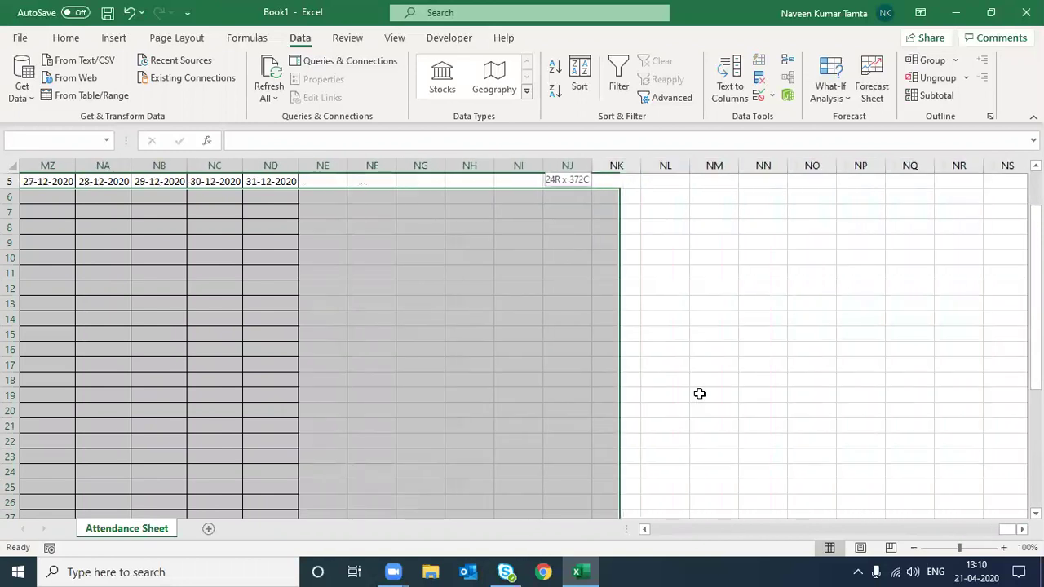
{"action": "key", "text": "shift+Left"}
{"action": "key", "text": "shift+Left"}
{"action": "key", "text": "shift+Left"}
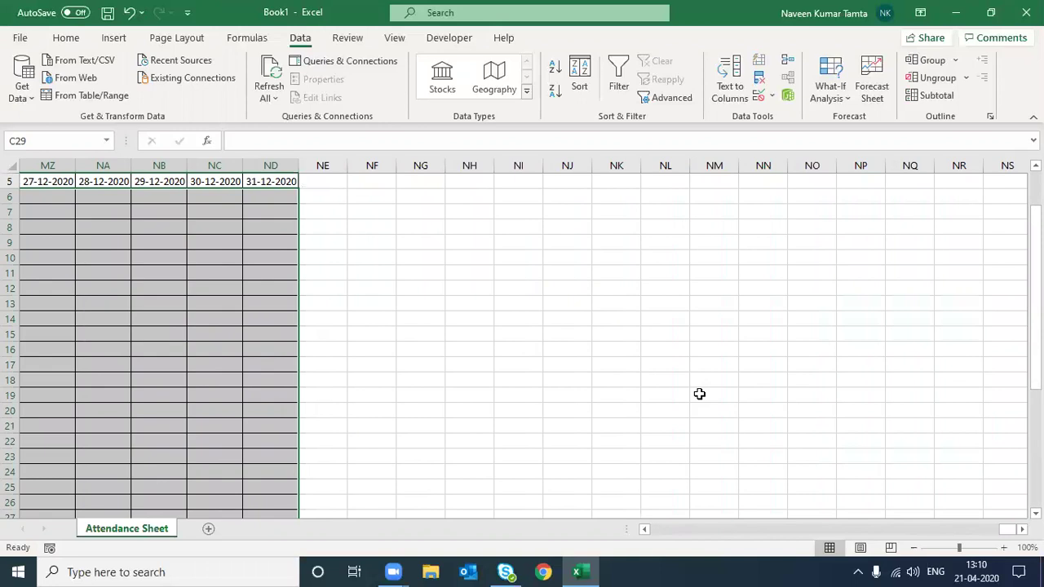
Begin a New Rule for cells with Specific Text containing P and open its Format settings.
{"action": "left_click", "coordinate": [65, 37]}
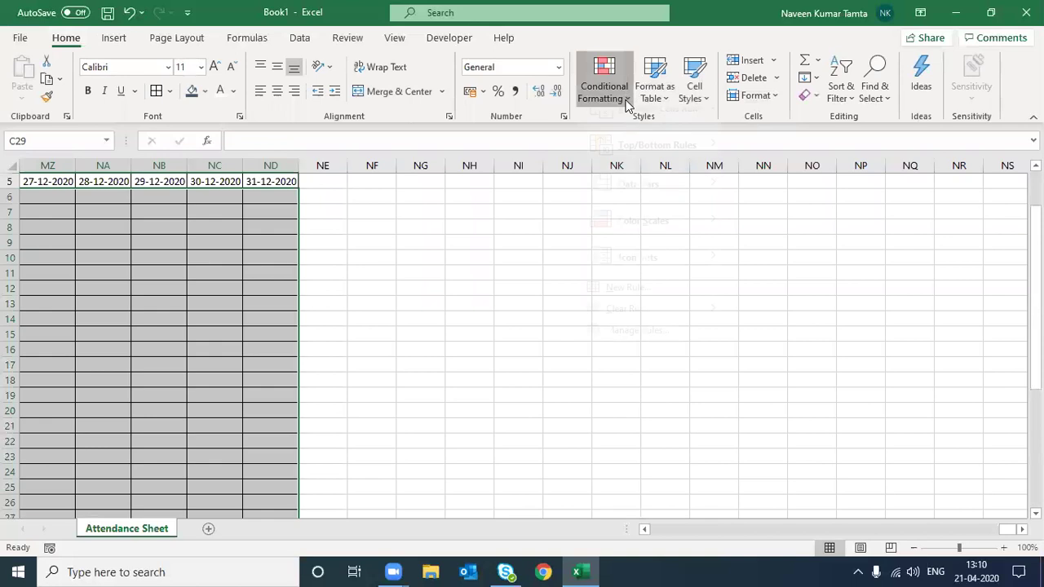
{"action": "left_click", "coordinate": [605, 88]}
{"action": "left_click", "coordinate": [622, 351]}
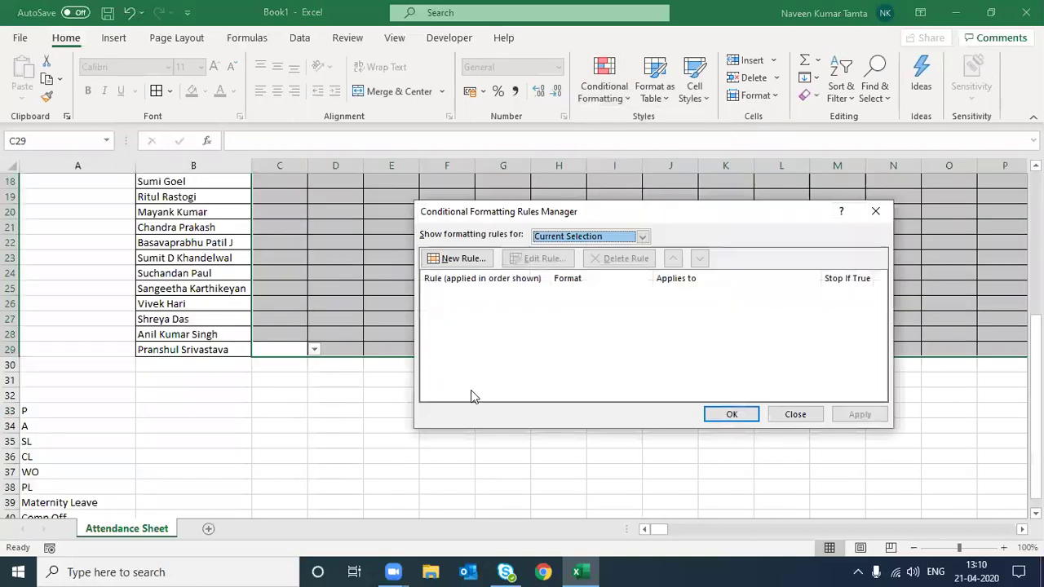
{"action": "left_click", "coordinate": [458, 258]}
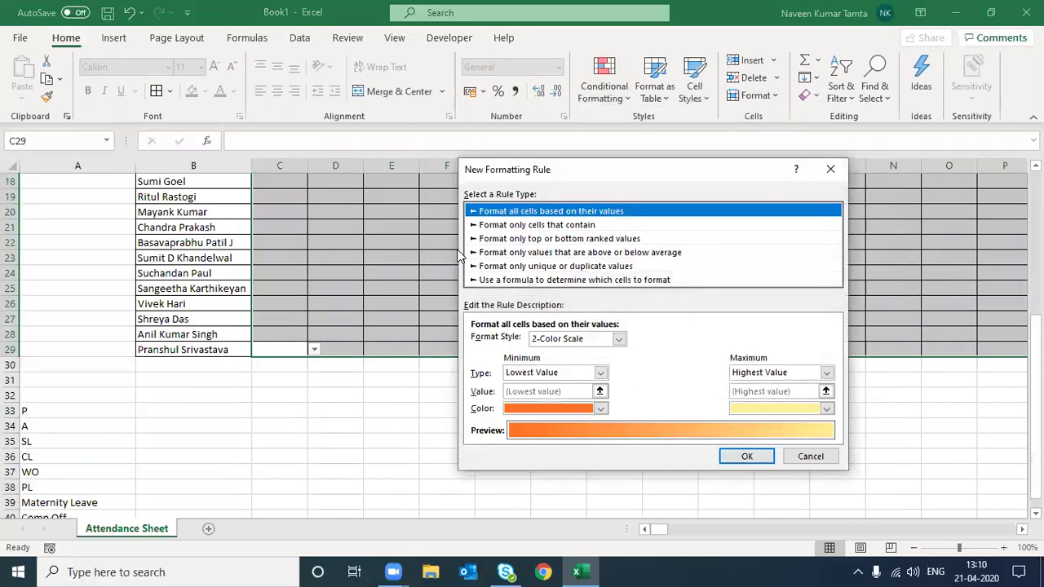
{"action": "left_click", "coordinate": [536, 227]}
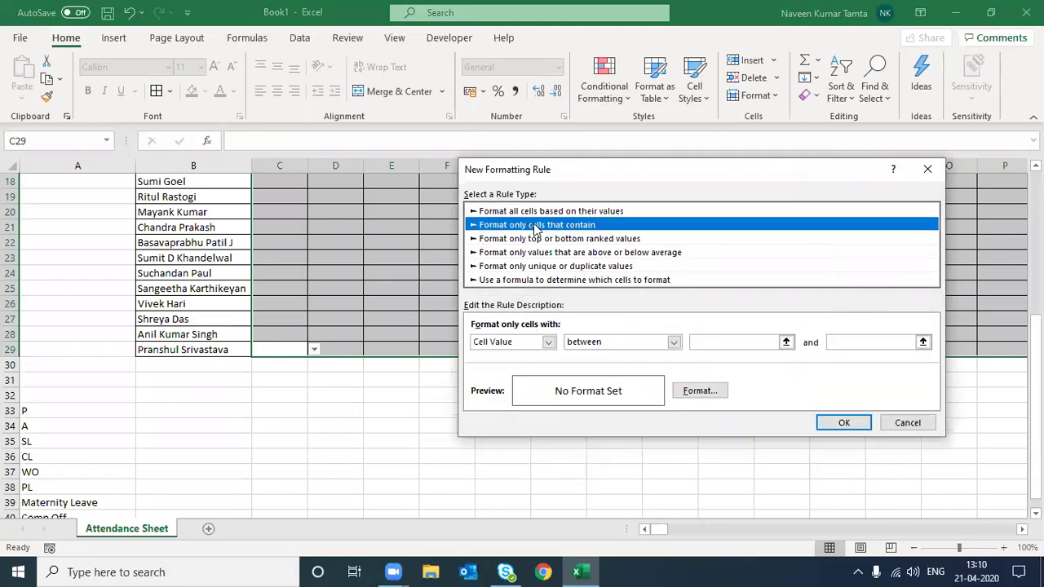
{"action": "left_click", "coordinate": [511, 344]}
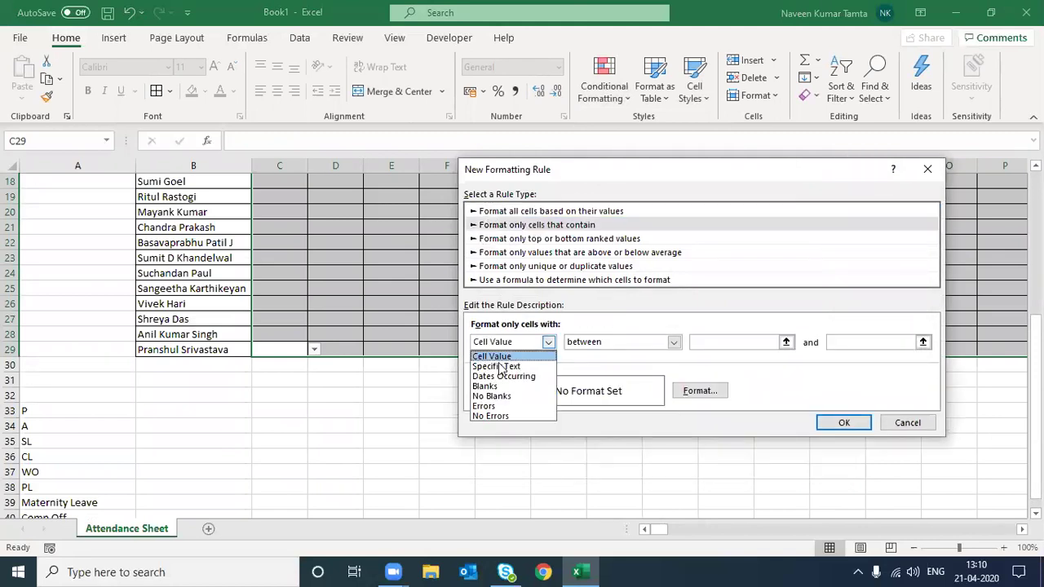
{"action": "left_click", "coordinate": [499, 366]}
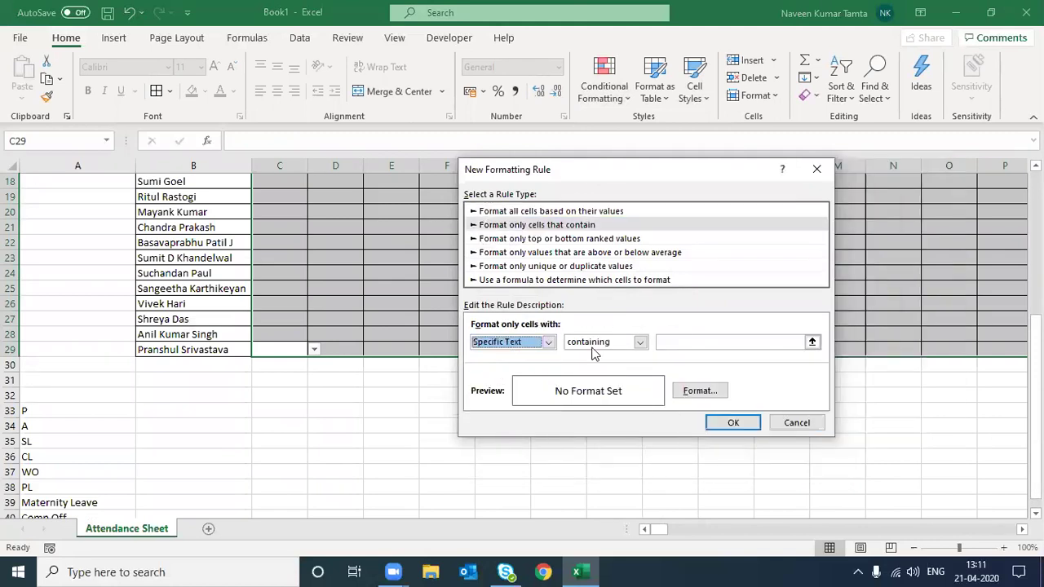
{"action": "left_click", "coordinate": [669, 342]}
{"action": "type", "text": "P"}
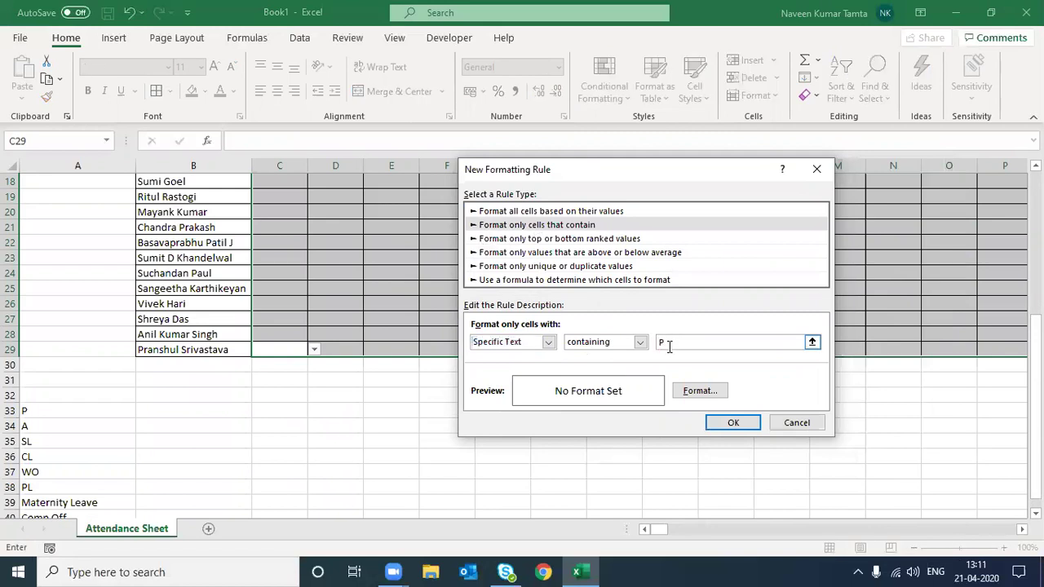
{"action": "left_click", "coordinate": [699, 393]}
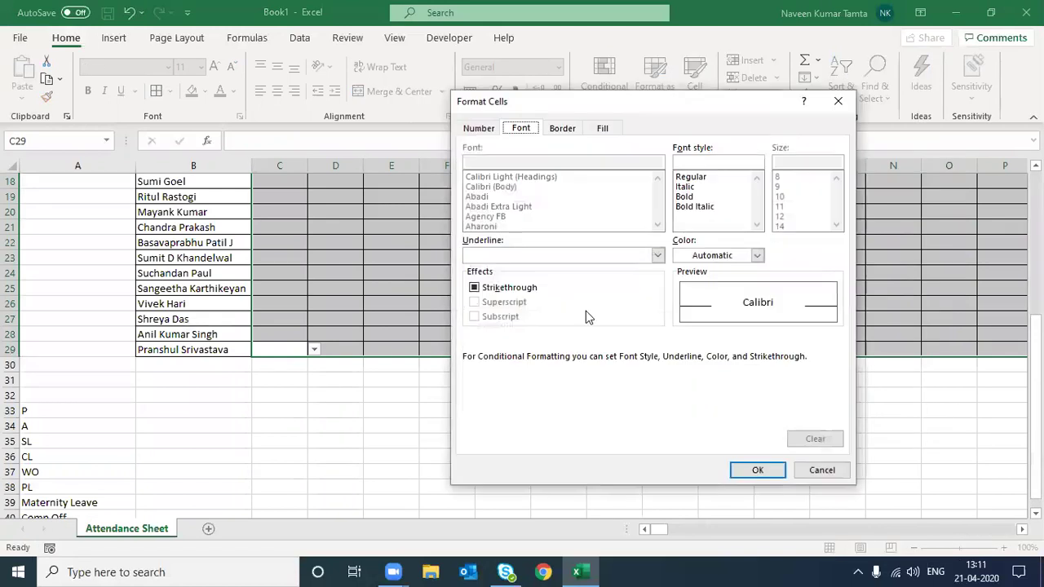
Give P cells a green fill with white font and add the rule to the manager.
{"action": "left_click", "coordinate": [602, 129]}
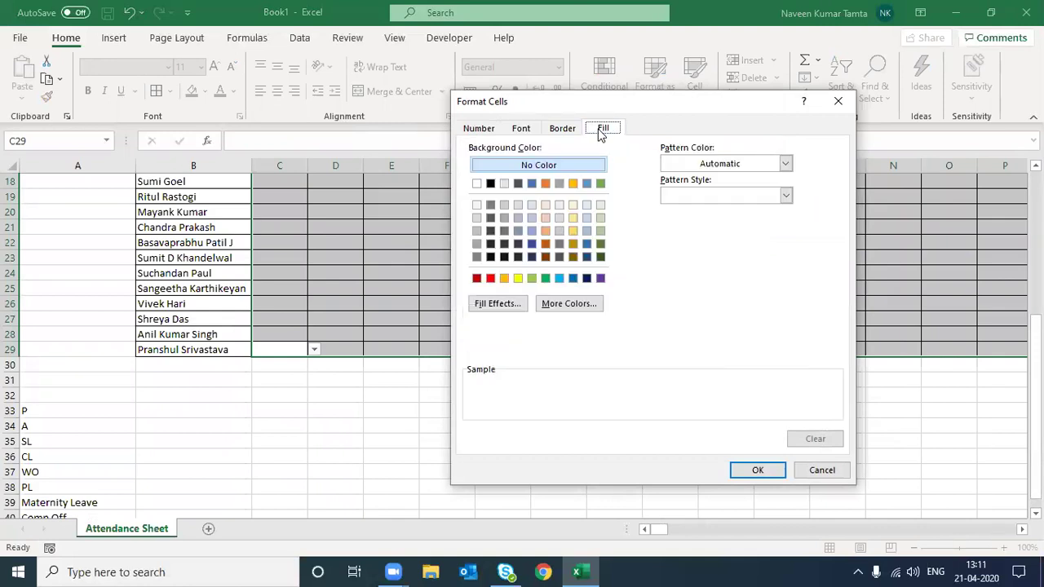
{"action": "left_click", "coordinate": [546, 278]}
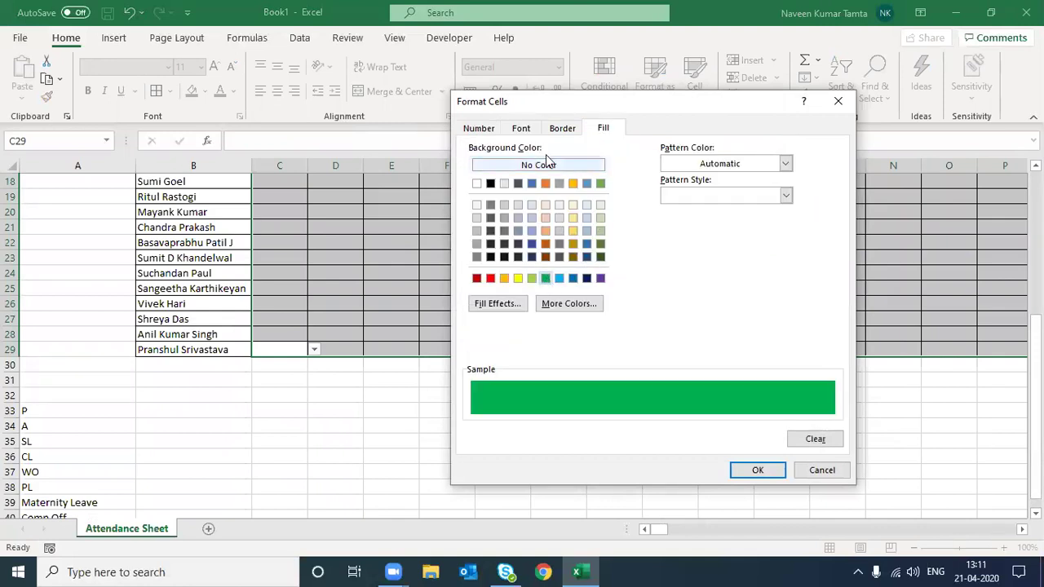
{"action": "left_click", "coordinate": [521, 128]}
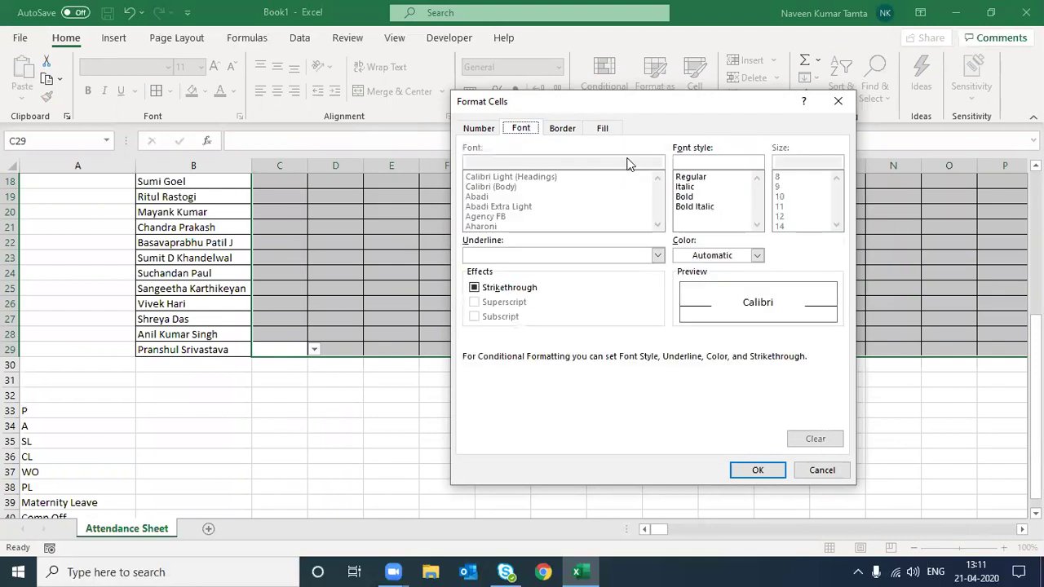
{"action": "left_click", "coordinate": [756, 255]}
{"action": "left_click", "coordinate": [682, 320]}
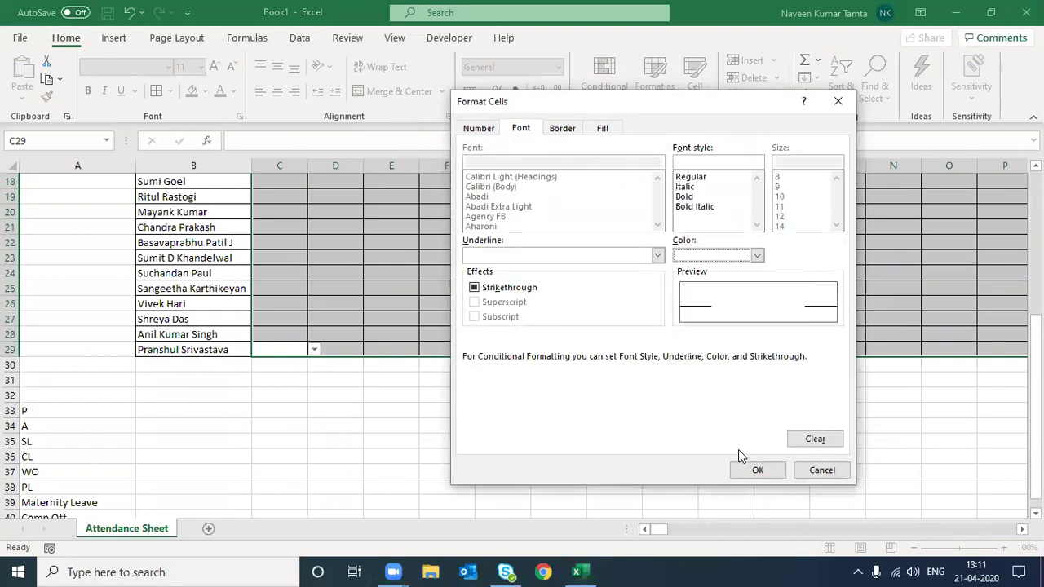
{"action": "left_click", "coordinate": [758, 470]}
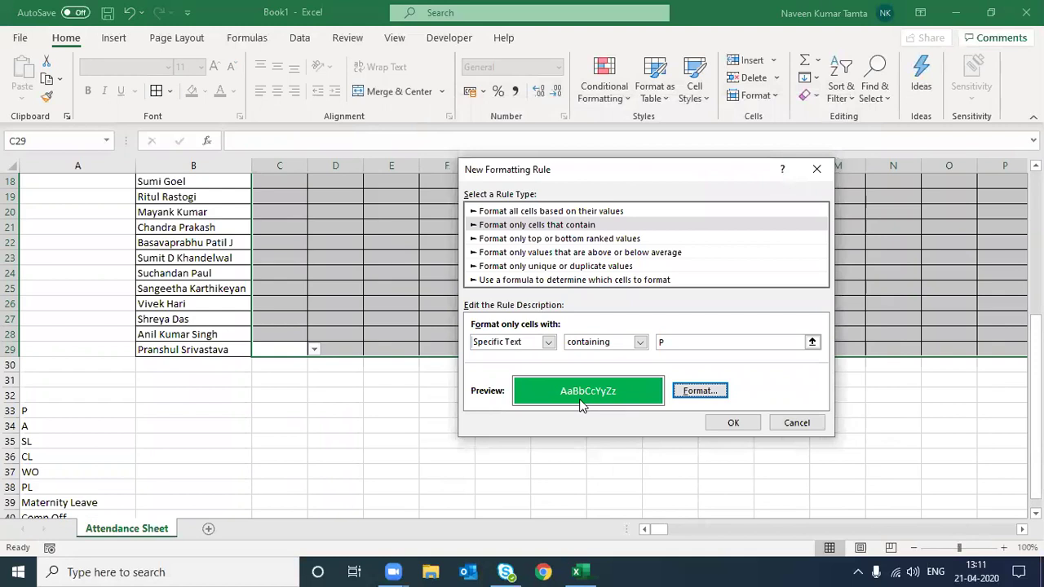
{"action": "left_click", "coordinate": [728, 423]}
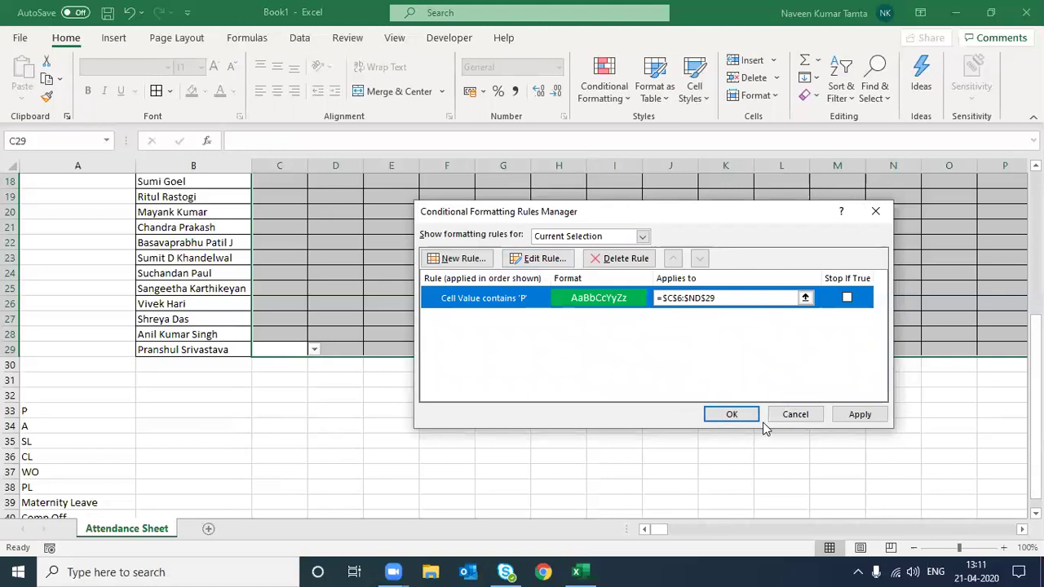
{"action": "left_click", "coordinate": [456, 258]}
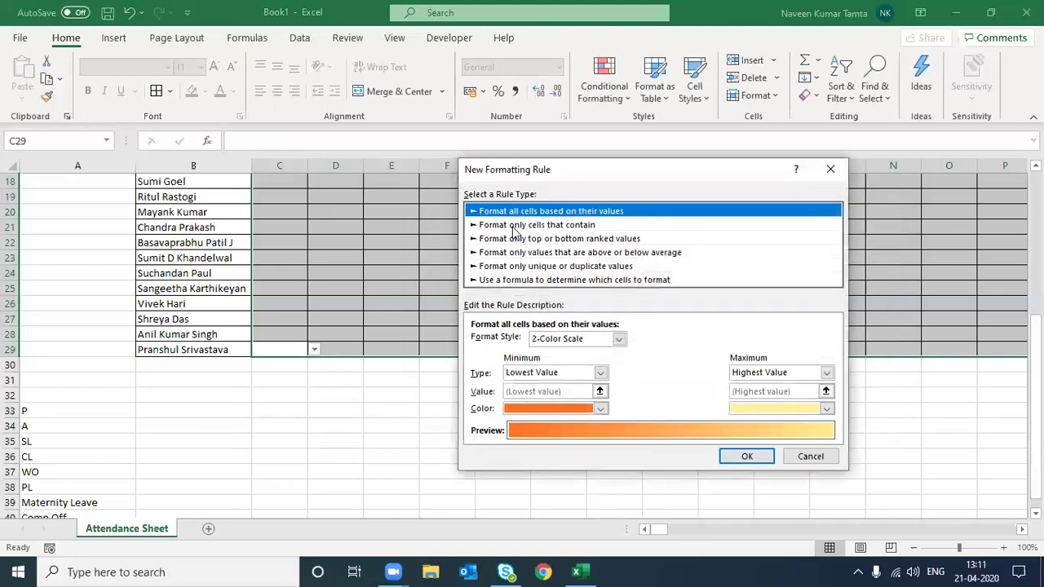
Add a Specific Text rule for 'A' with dark red fill and white font.
{"action": "left_click", "coordinate": [514, 225]}
{"action": "left_click", "coordinate": [524, 341]}
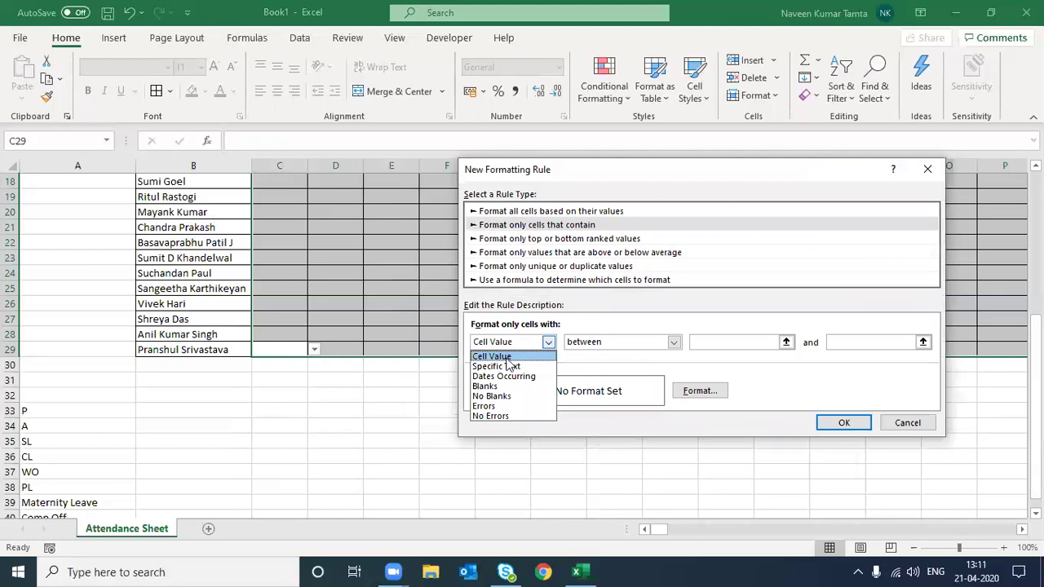
{"action": "left_click", "coordinate": [507, 363]}
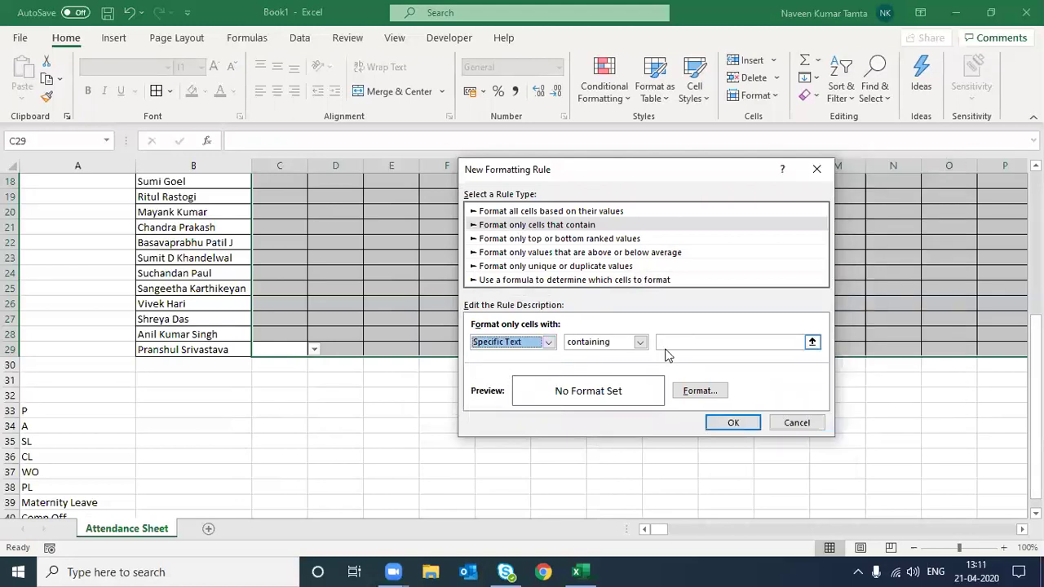
{"action": "left_click", "coordinate": [667, 344]}
{"action": "left_click", "coordinate": [695, 392]}
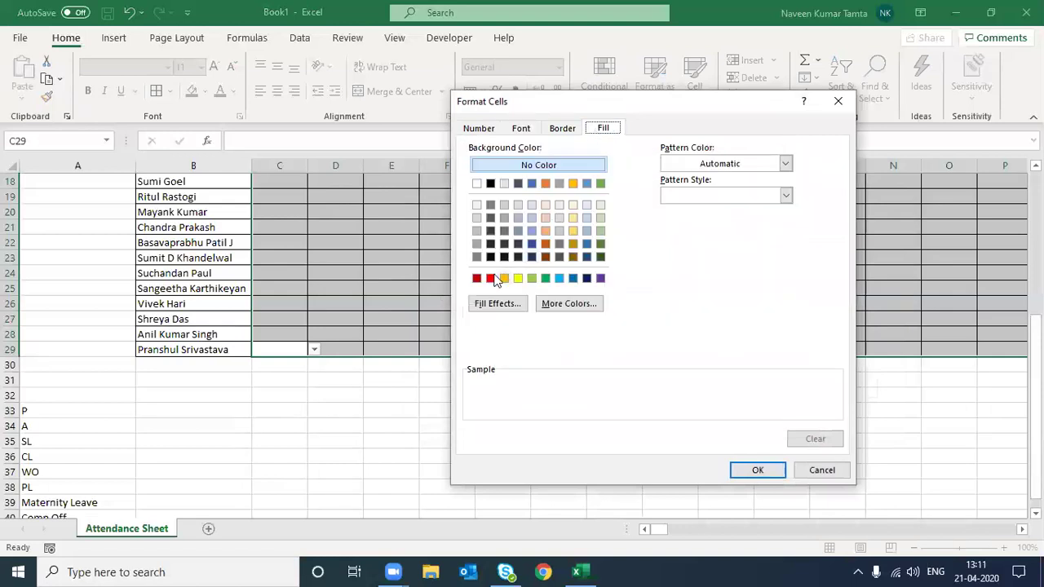
{"action": "left_click", "coordinate": [477, 279]}
{"action": "left_click", "coordinate": [522, 129]}
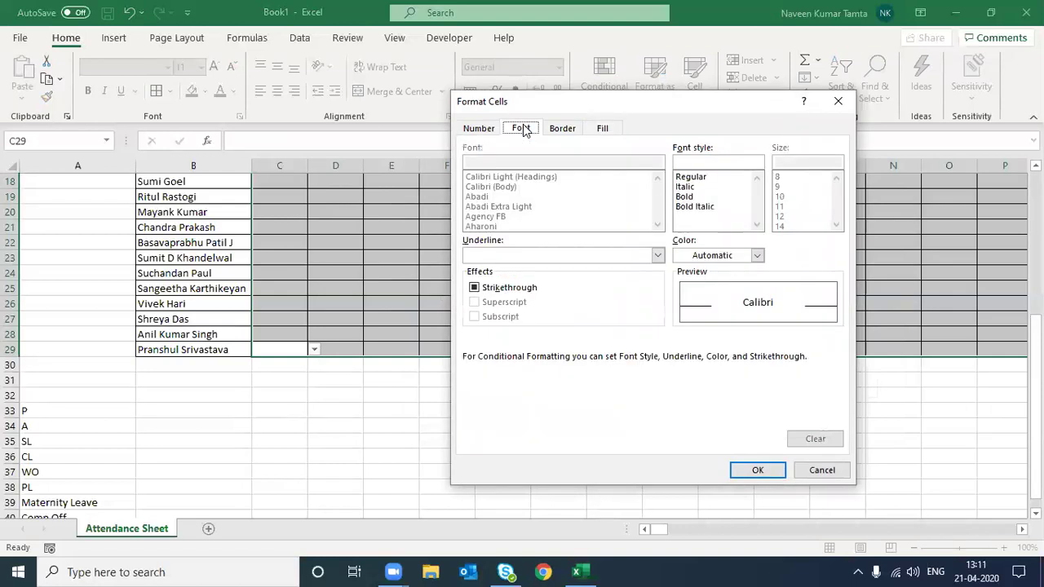
{"action": "left_click", "coordinate": [722, 256]}
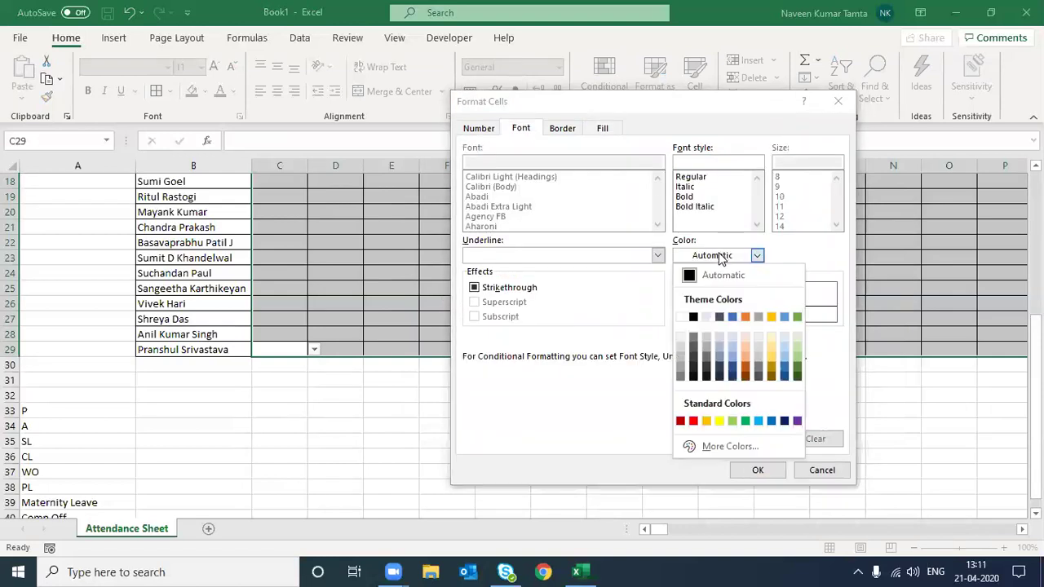
{"action": "left_click", "coordinate": [680, 317]}
{"action": "left_click", "coordinate": [742, 473]}
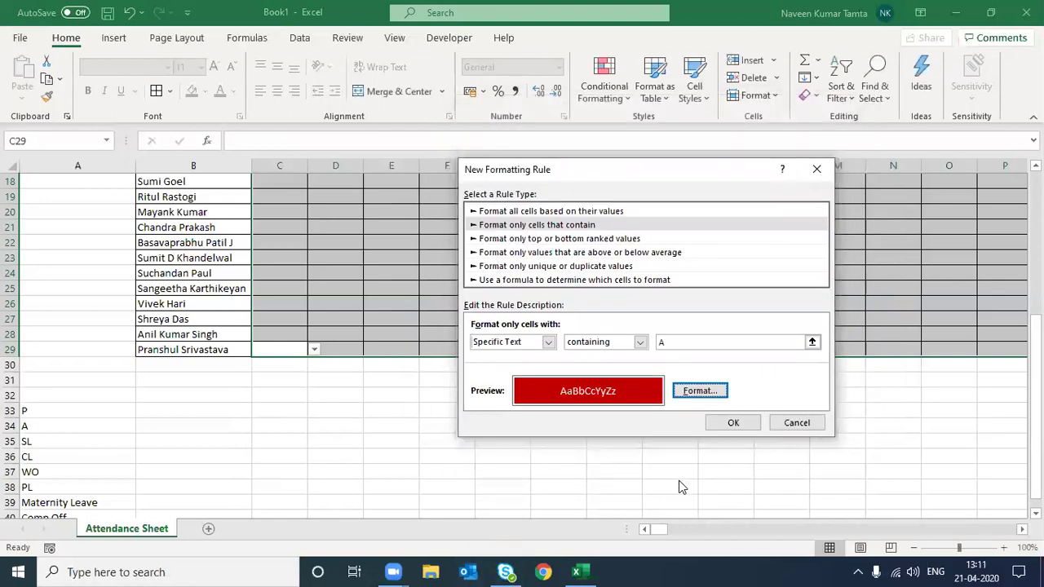
{"action": "left_click", "coordinate": [734, 423]}
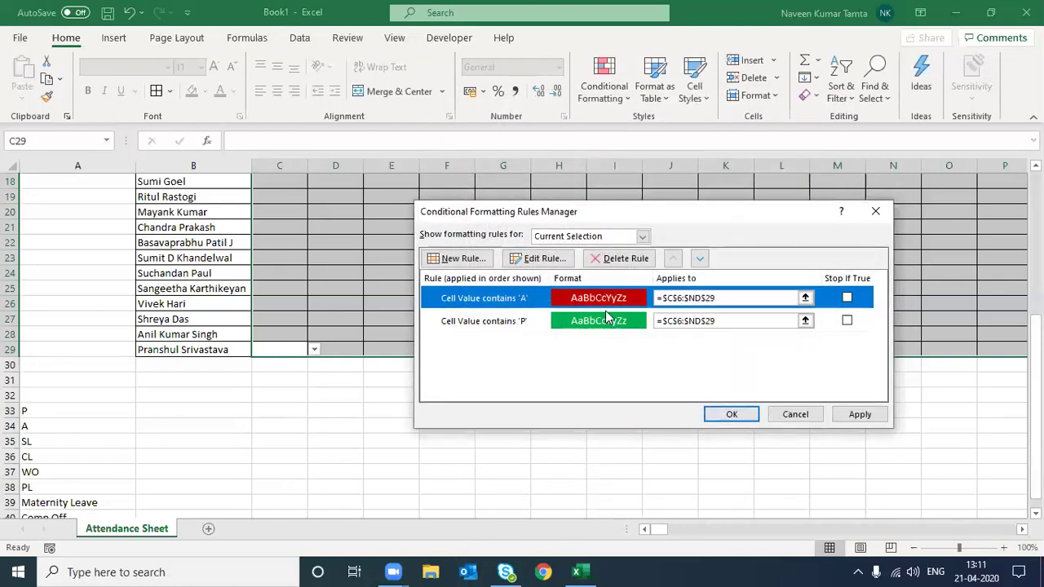
Create a trial Specific Text rule for 'WO' with a grey-blue fill.
{"action": "left_click", "coordinate": [458, 259]}
{"action": "left_click", "coordinate": [522, 225]}
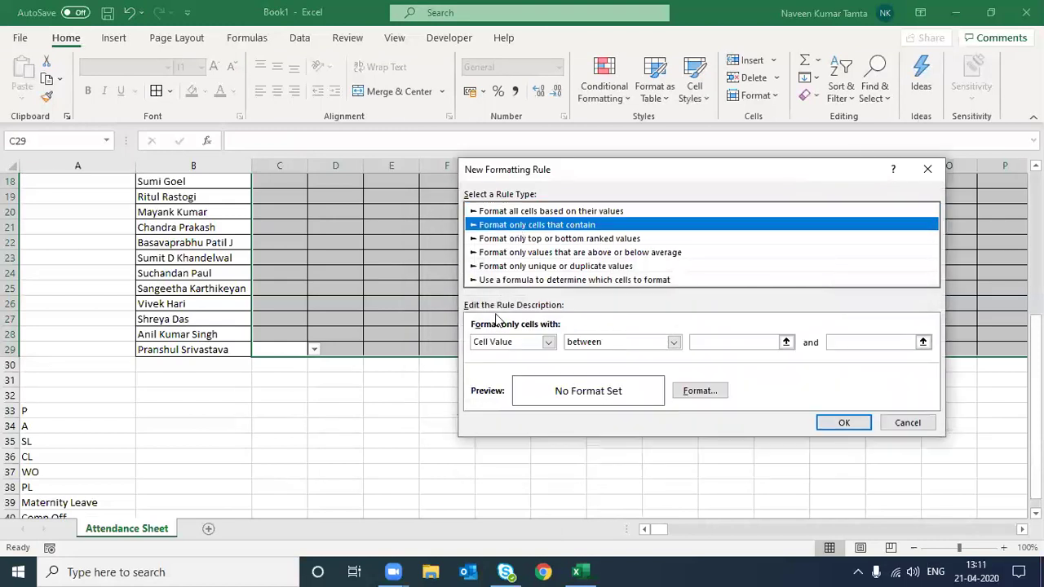
{"action": "left_click", "coordinate": [497, 343]}
{"action": "left_click", "coordinate": [498, 367]}
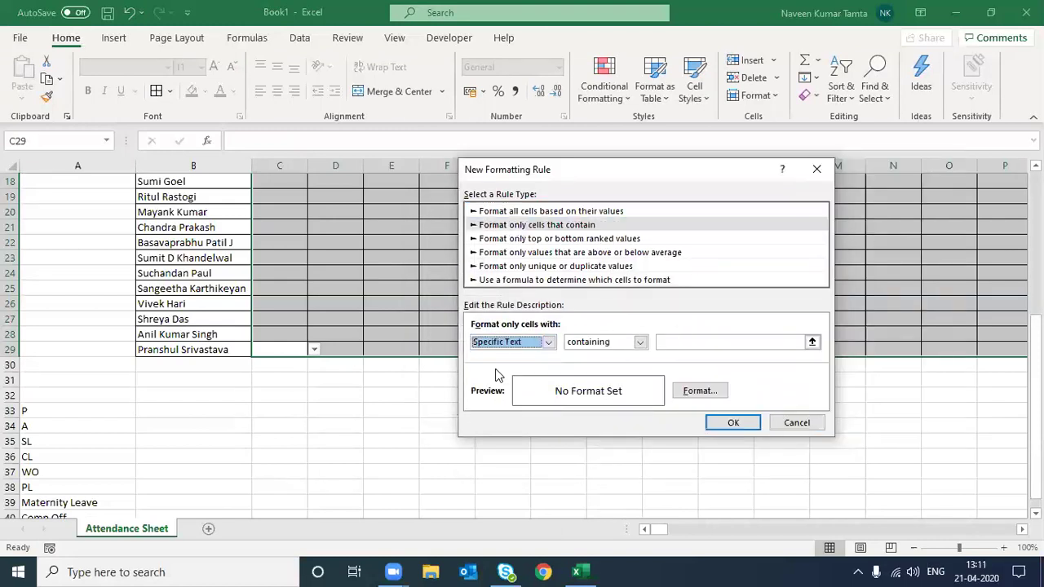
{"action": "left_click", "coordinate": [695, 343]}
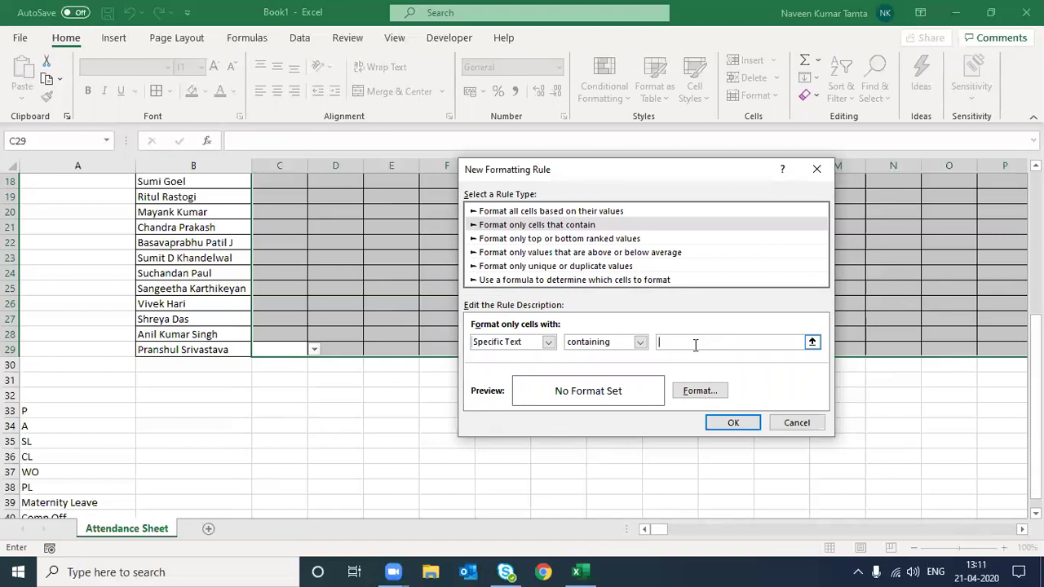
{"action": "type", "text": "WO"}
{"action": "left_click", "coordinate": [702, 391]}
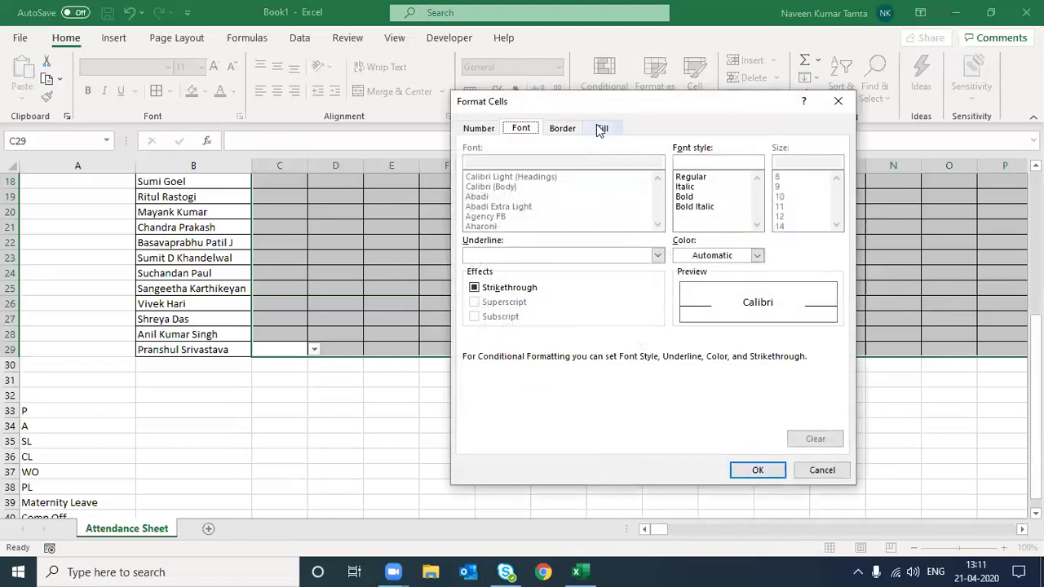
{"action": "left_click", "coordinate": [601, 128]}
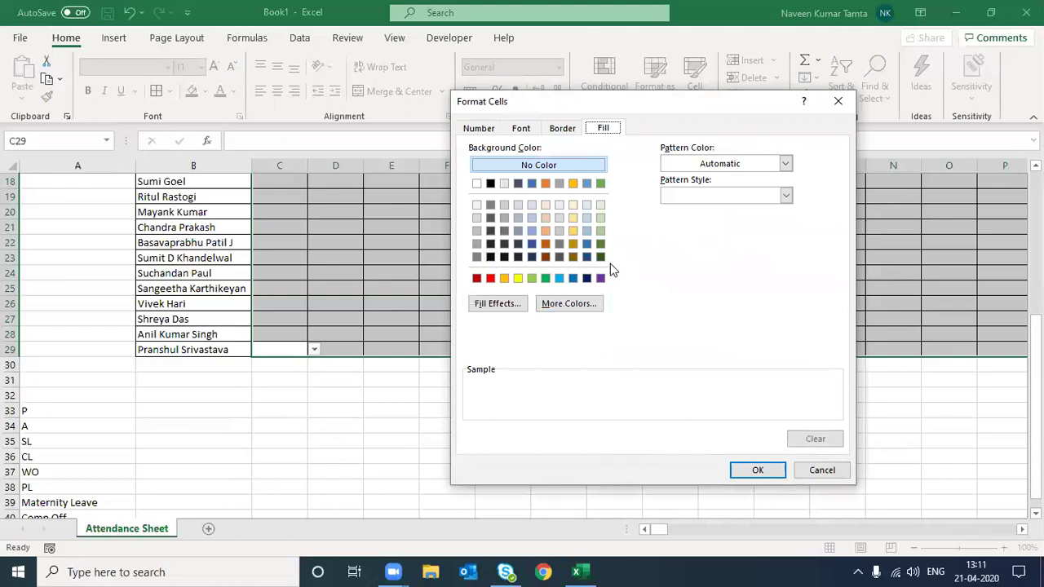
{"action": "left_click", "coordinate": [587, 206]}
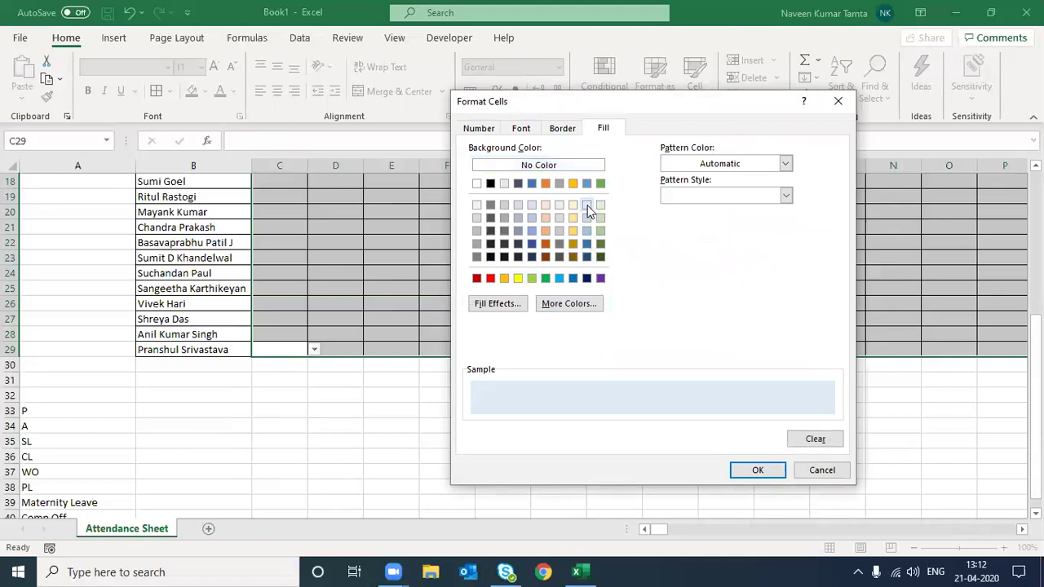
{"action": "left_click", "coordinate": [533, 217]}
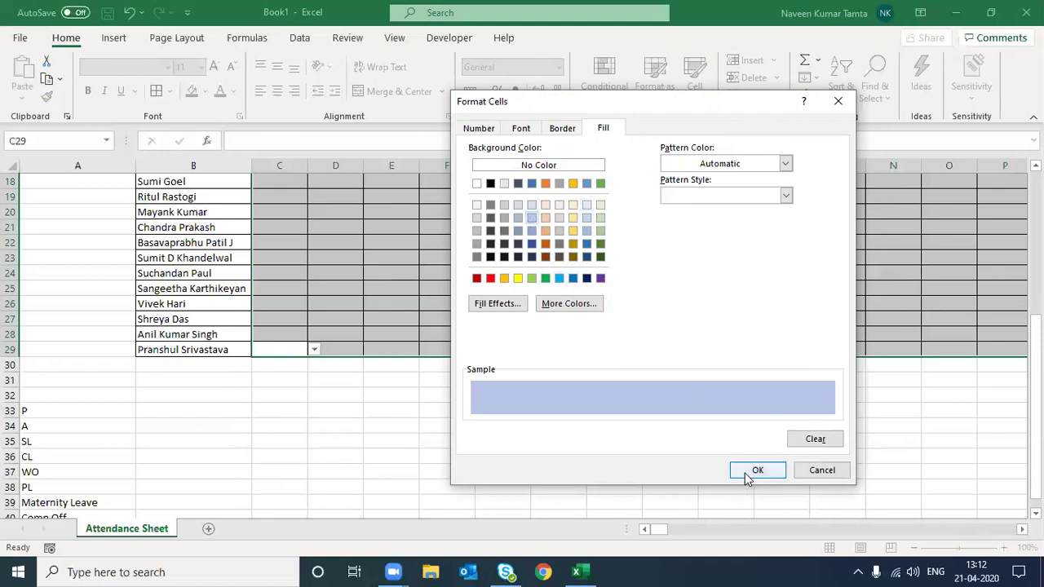
{"action": "left_click", "coordinate": [754, 471]}
{"action": "left_click", "coordinate": [726, 422]}
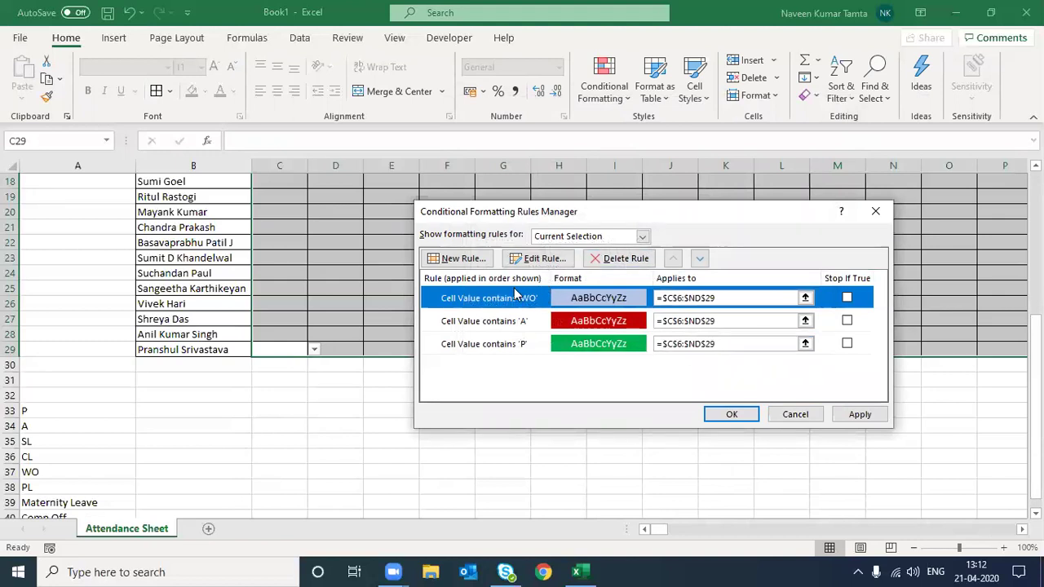
Delete the WO rule and apply the remaining A and P rules.
{"action": "left_click", "coordinate": [599, 259]}
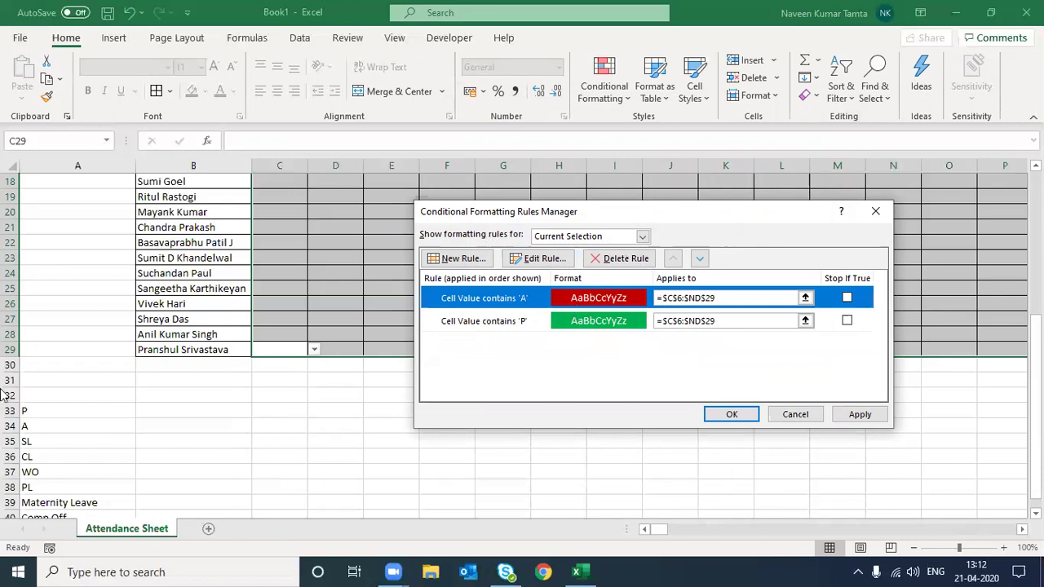
{"action": "left_click", "coordinate": [860, 415]}
{"action": "left_click", "coordinate": [729, 414]}
Centre-align the text across the entire sheet.
{"action": "key", "text": "Up"}
{"action": "key", "text": "Up"}
{"action": "key", "text": "Up"}
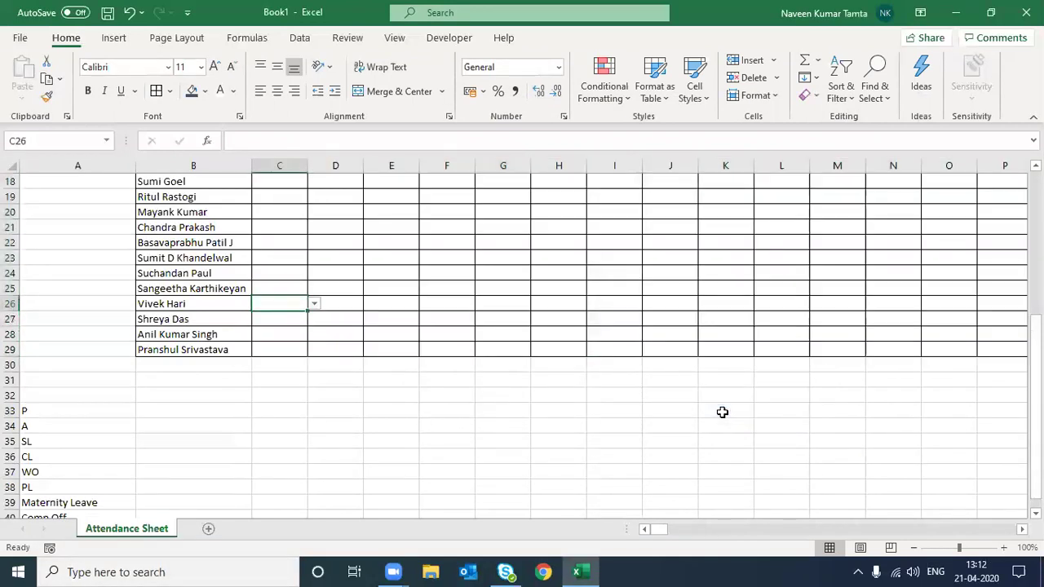
{"action": "key", "text": "ctrl+Up"}
{"action": "key", "text": "Up"}
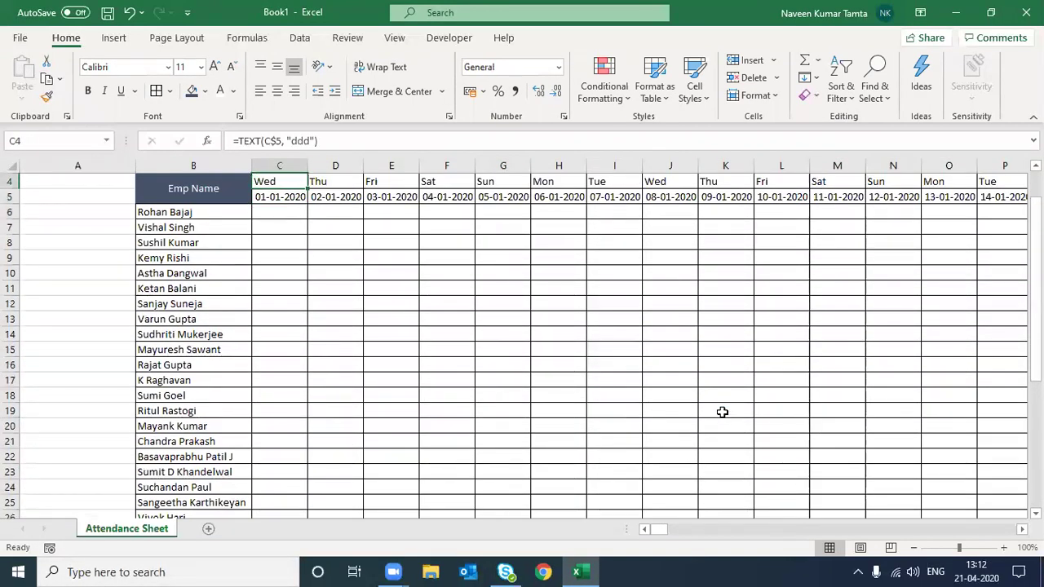
{"action": "key", "text": "Left"}
{"action": "left_click", "coordinate": [9, 169]}
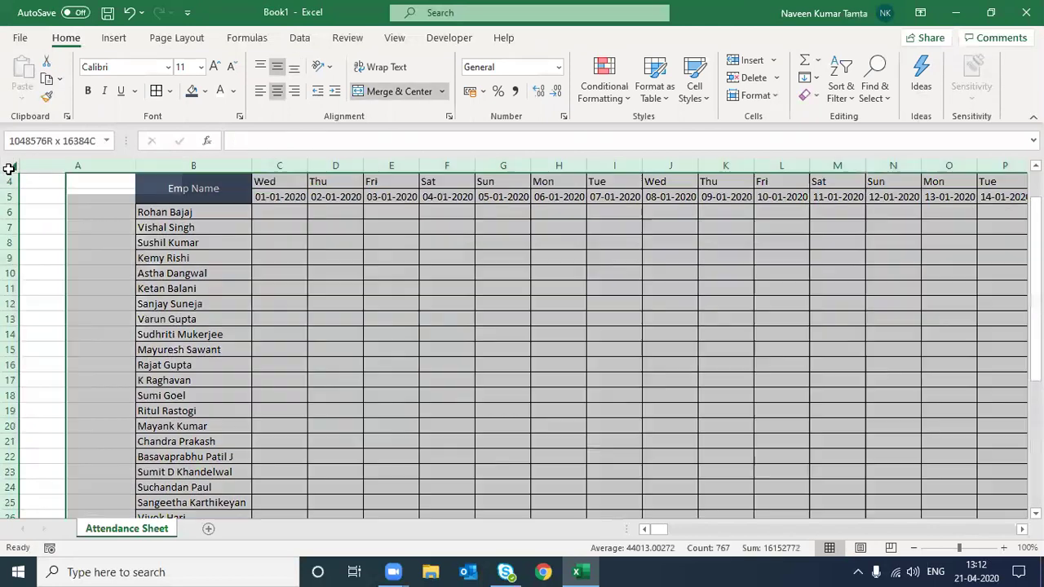
{"action": "left_click", "coordinate": [278, 91]}
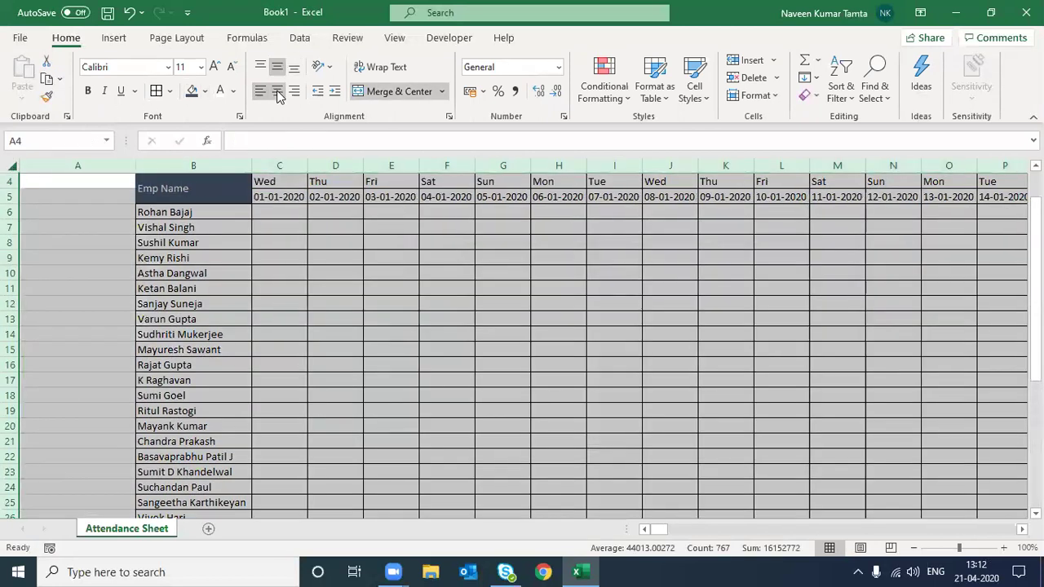
{"action": "left_click", "coordinate": [277, 91]}
{"action": "left_click", "coordinate": [284, 212]}
Test the dropdown by entering P and A for two employees, then clear them.
{"action": "key", "text": "Up"}
{"action": "key", "text": "Up"}
{"action": "key", "text": "Up"}
{"action": "key", "text": "Up"}
{"action": "key", "text": "Up"}
{"action": "key", "text": "Down"}
{"action": "key", "text": "Down"}
{"action": "key", "text": "Down"}
{"action": "key", "text": "Down"}
{"action": "key", "text": "alt+Down"}
{"action": "key", "text": "Return"}
{"action": "key", "text": "Return"}
{"action": "key", "text": "alt+Down"}
{"action": "key", "text": "Down"}
{"action": "key", "text": "Return"}
{"action": "key", "text": "Return"}
{"action": "key", "text": "Return"}
{"action": "key", "text": "Up"}
{"action": "key", "text": "Up"}
{"action": "key", "text": "Up"}
{"action": "key", "text": "shift+Down"}
{"action": "key", "text": "Delete"}
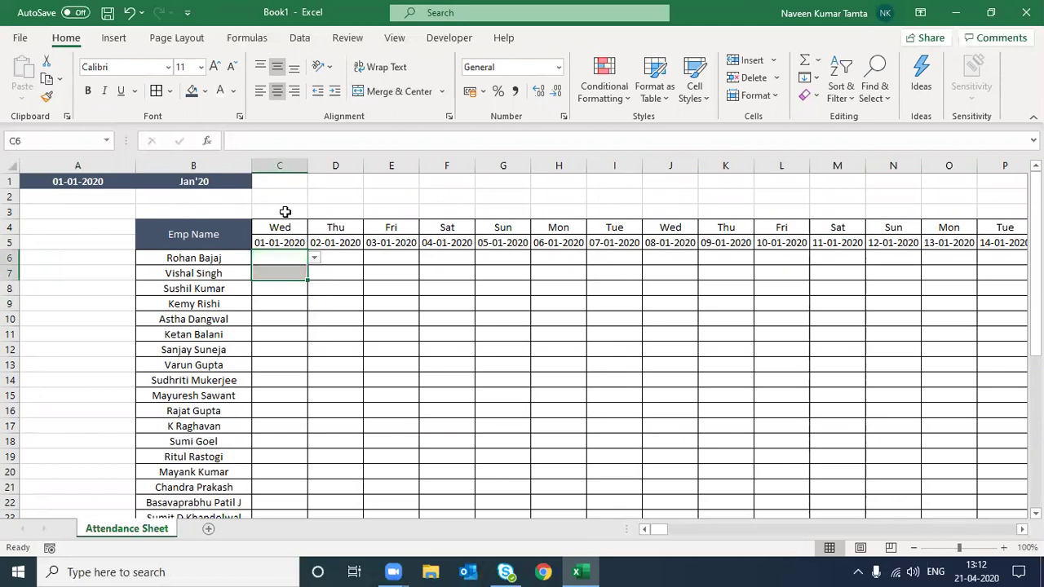
{"action": "key", "text": "Up"}
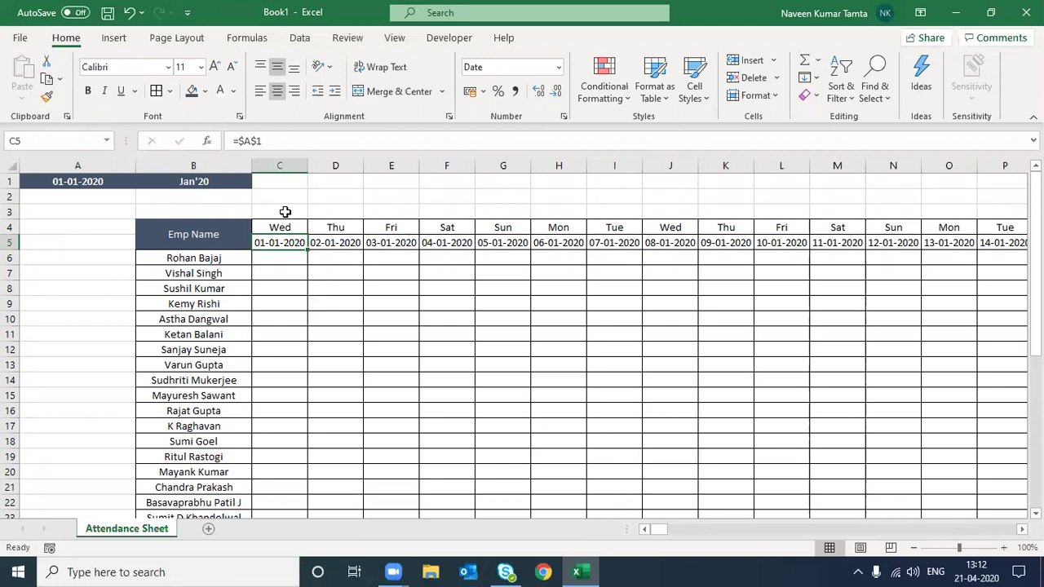
Select the employee rows under all dates, working back from the last date column.
{"action": "key", "text": "Up"}
{"action": "key", "text": "ctrl+Right"}
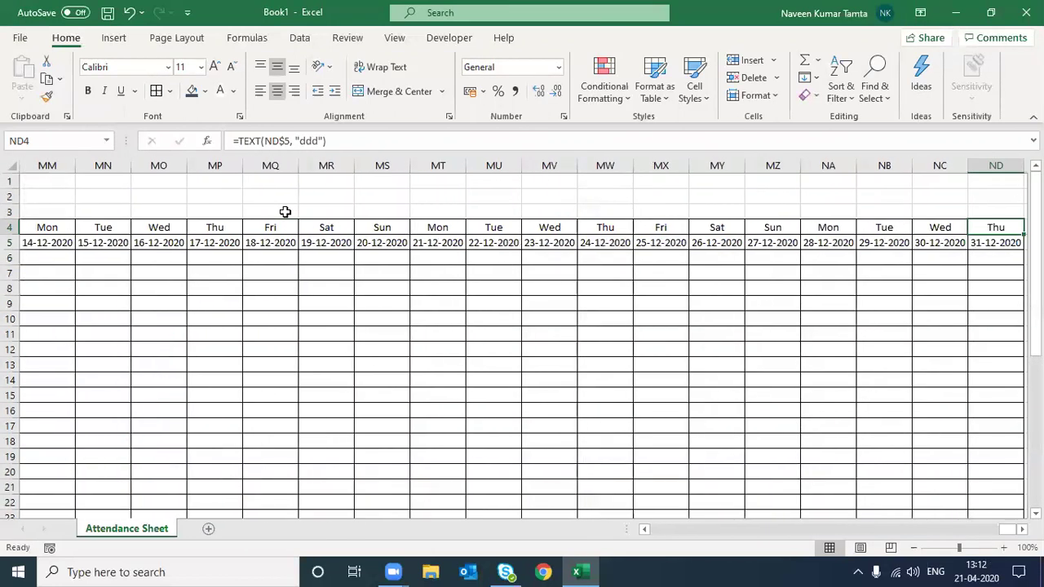
{"action": "key", "text": "shift+Down"}
{"action": "key", "text": "shift+Down"}
{"action": "key", "text": "shift+Down"}
{"action": "key", "text": "shift+Down"}
{"action": "key", "text": "shift+Down"}
{"action": "key", "text": "shift+Down"}
{"action": "key", "text": "shift+Down"}
{"action": "key", "text": "shift+Down"}
{"action": "key", "text": "shift+Down"}
{"action": "key", "text": "shift+Down"}
{"action": "key", "text": "shift+Up"}
{"action": "key", "text": "shift+Up"}
{"action": "key", "text": "shift+Up"}
{"action": "key", "text": "shift+Up"}
{"action": "key", "text": "shift+Up"}
{"action": "key", "text": "shift+Up"}
{"action": "key", "text": "ctrl+shift+Left"}
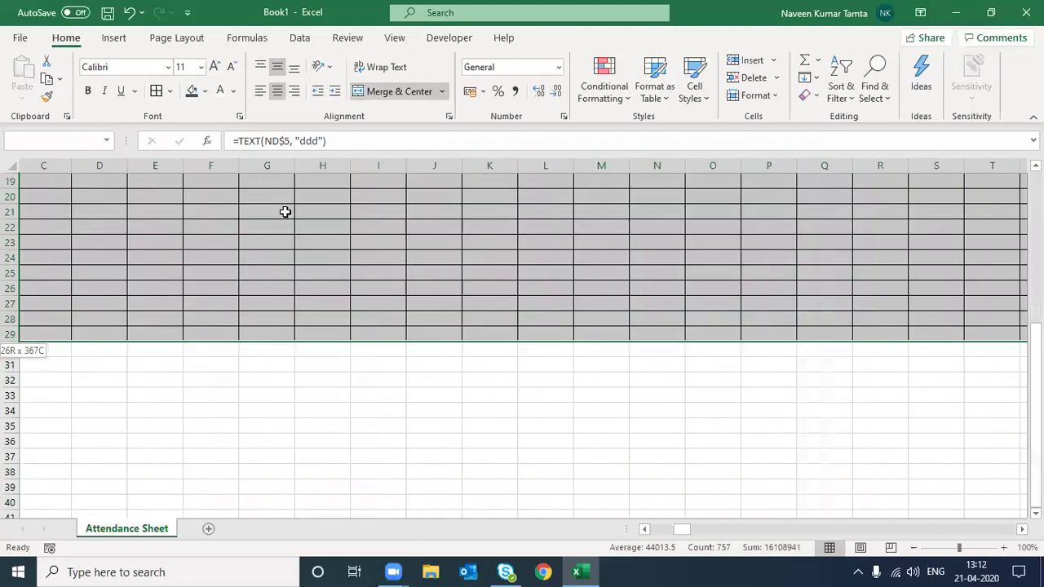
{"action": "left_click_drag", "start_coordinate": [1035, 371], "coordinate": [1035, 188]}
Reselect the employee rows from column C across to the last date, then return to column A.
{"action": "left_click", "coordinate": [155, 248]}
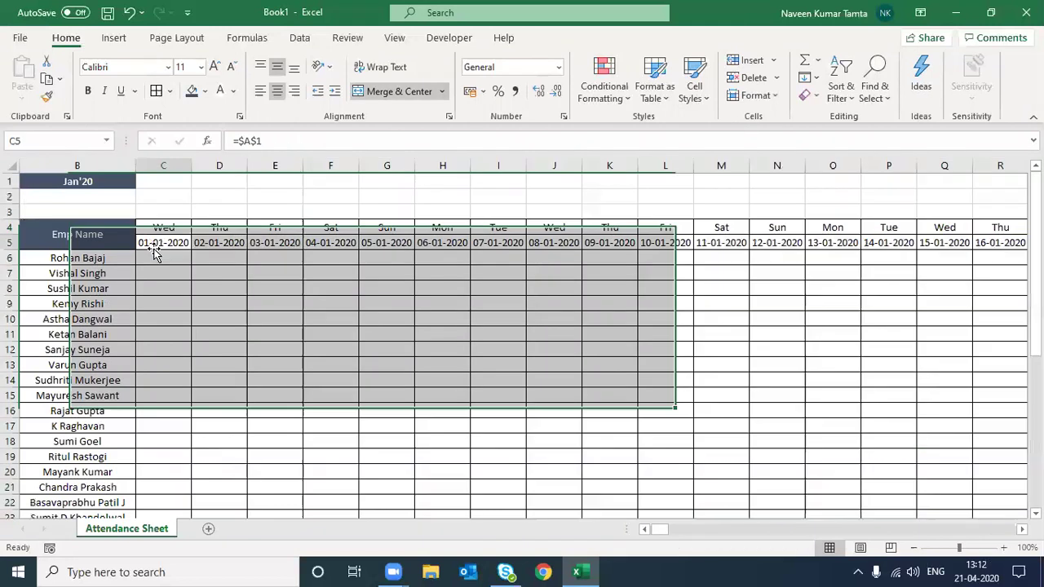
{"action": "key", "text": "Left"}
{"action": "key", "text": "ctrl+Home"}
{"action": "left_click", "coordinate": [154, 253]}
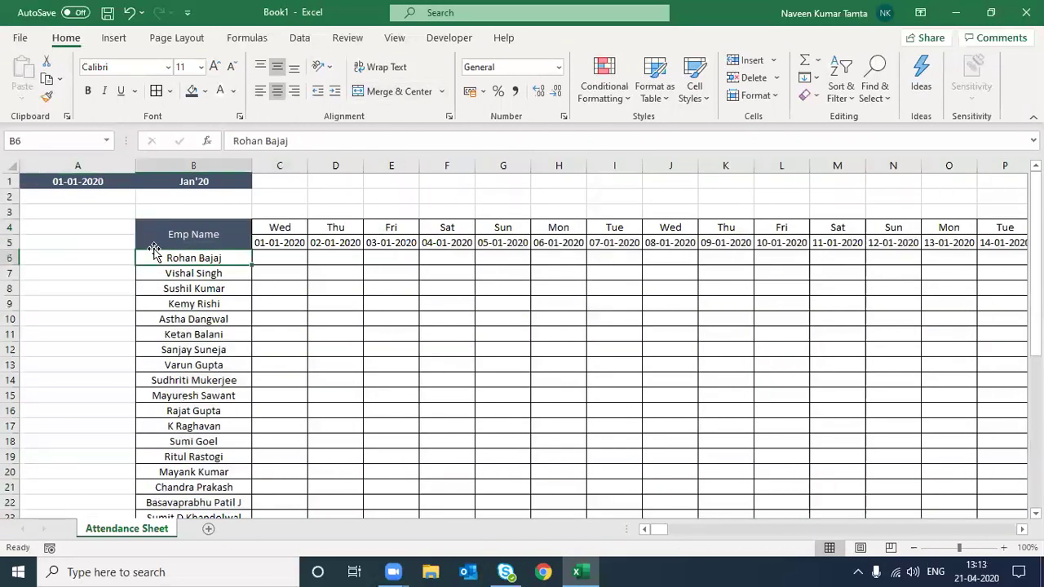
{"action": "key", "text": "Right"}
{"action": "key", "text": "Up"}
{"action": "key", "text": "Up"}
{"action": "key", "text": "shift+Down"}
{"action": "key", "text": "shift+Down"}
{"action": "key", "text": "shift+Down"}
{"action": "key", "text": "shift+Down"}
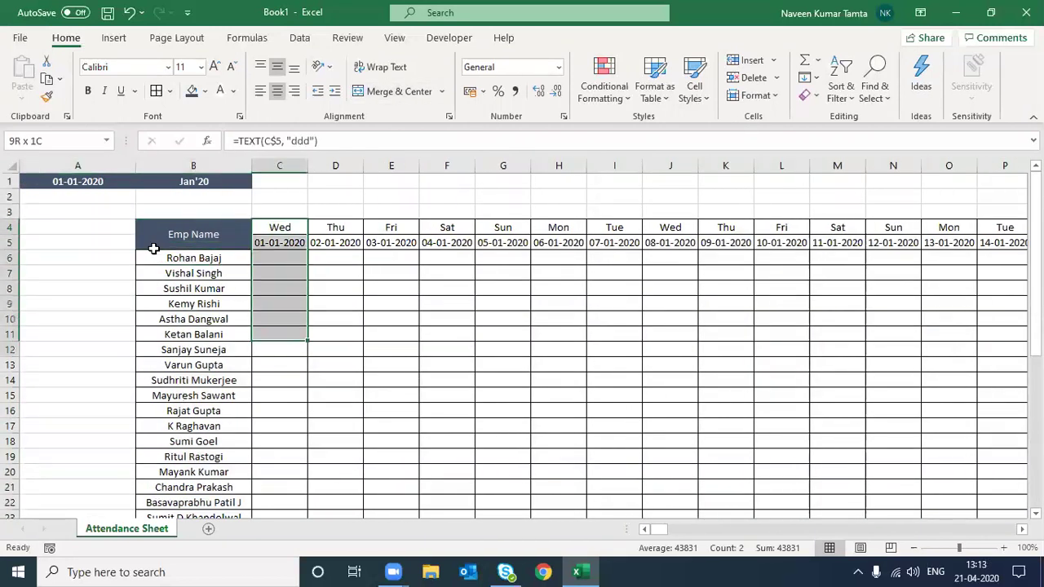
{"action": "key", "text": "shift+Down"}
{"action": "key", "text": "shift+Down"}
{"action": "key", "text": "shift+Down"}
{"action": "key", "text": "shift+Down"}
{"action": "key", "text": "shift+Down"}
{"action": "key", "text": "shift+Down"}
{"action": "key", "text": "shift+Up"}
{"action": "key", "text": "shift+Up"}
{"action": "key", "text": "shift+Up"}
{"action": "key", "text": "shift+Up"}
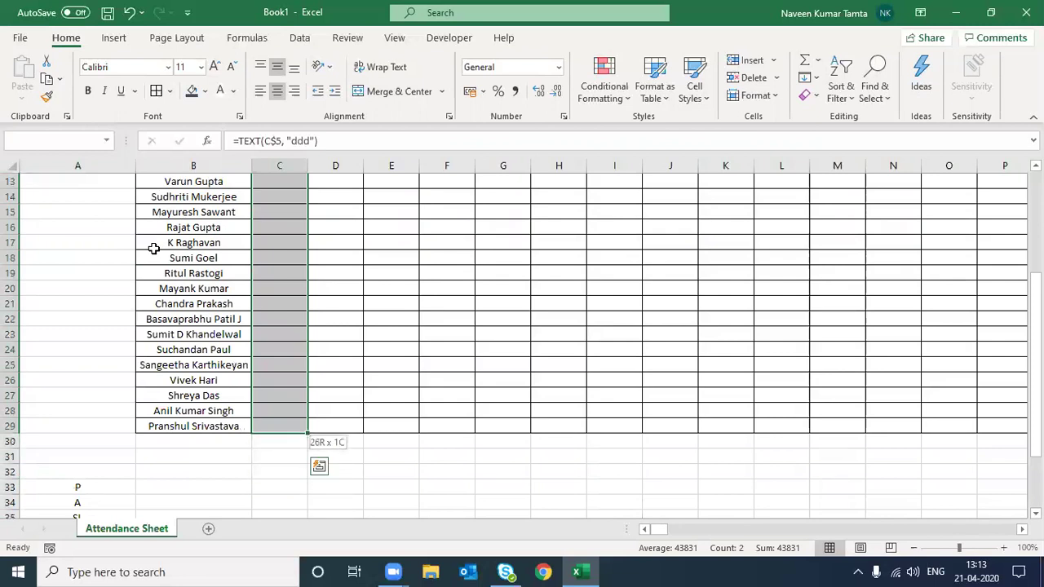
{"action": "key", "text": "ctrl+shift+Right"}
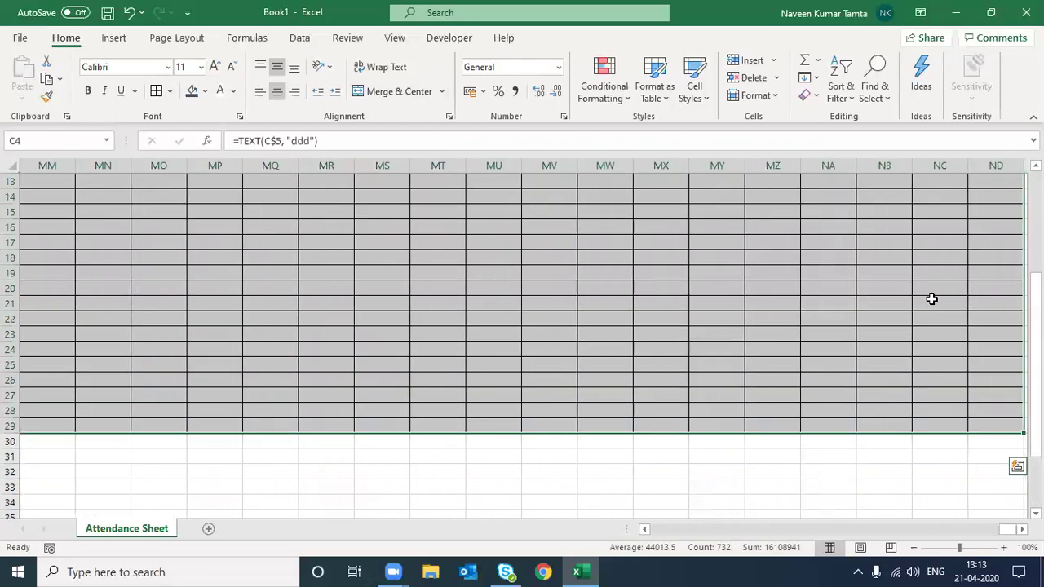
{"action": "scroll", "coordinate": [932, 299], "scroll_direction": "up", "scroll_amount": 4}
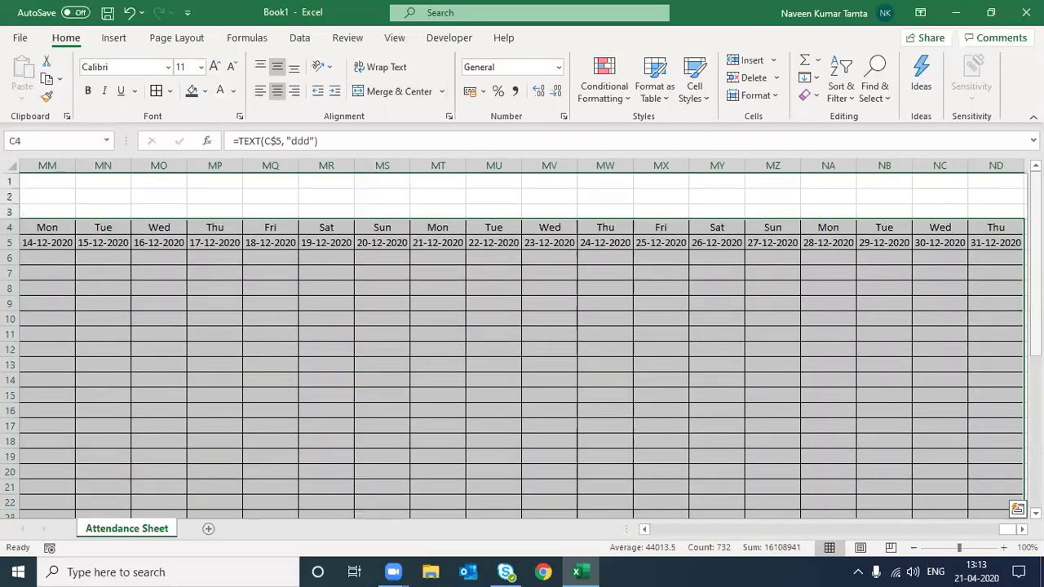
{"action": "left_click_drag", "start_coordinate": [1009, 528], "coordinate": [653, 534]}
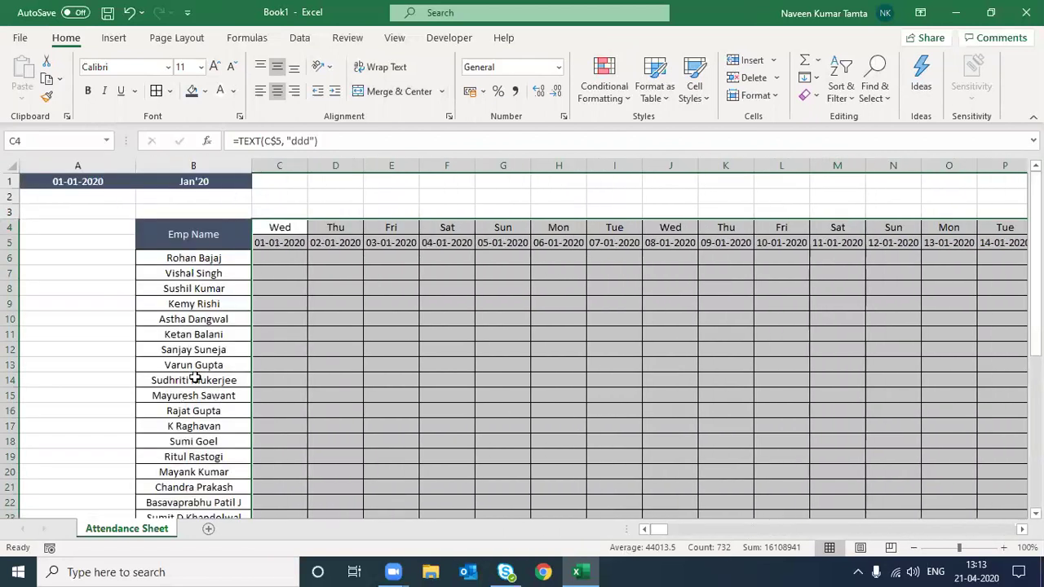
Start a new formula-based conditional formatting rule from the Manage Rules list.
{"action": "left_click", "coordinate": [628, 99]}
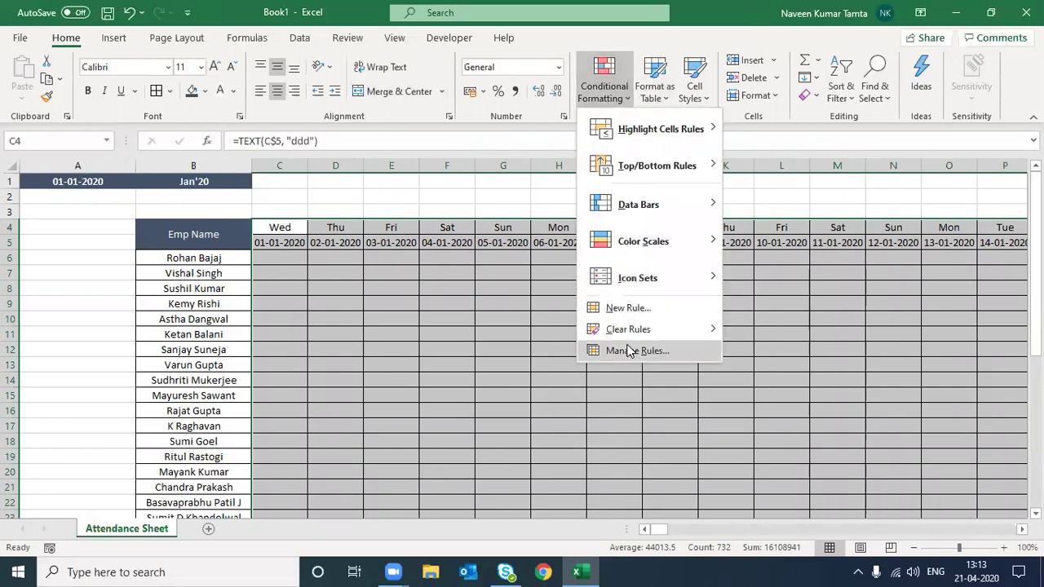
{"action": "left_click", "coordinate": [633, 351]}
{"action": "left_click", "coordinate": [449, 258]}
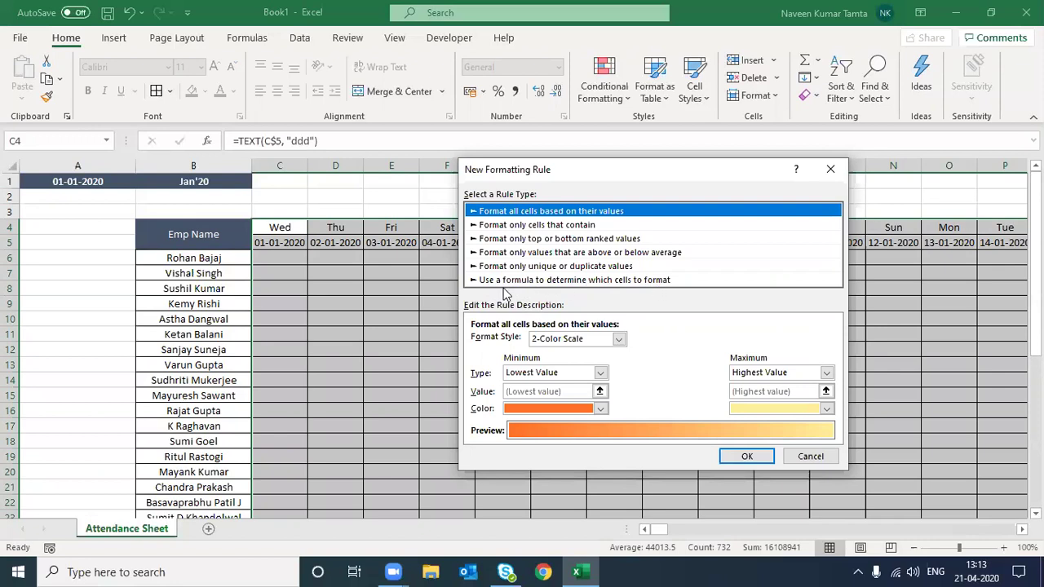
{"action": "left_click", "coordinate": [561, 282]}
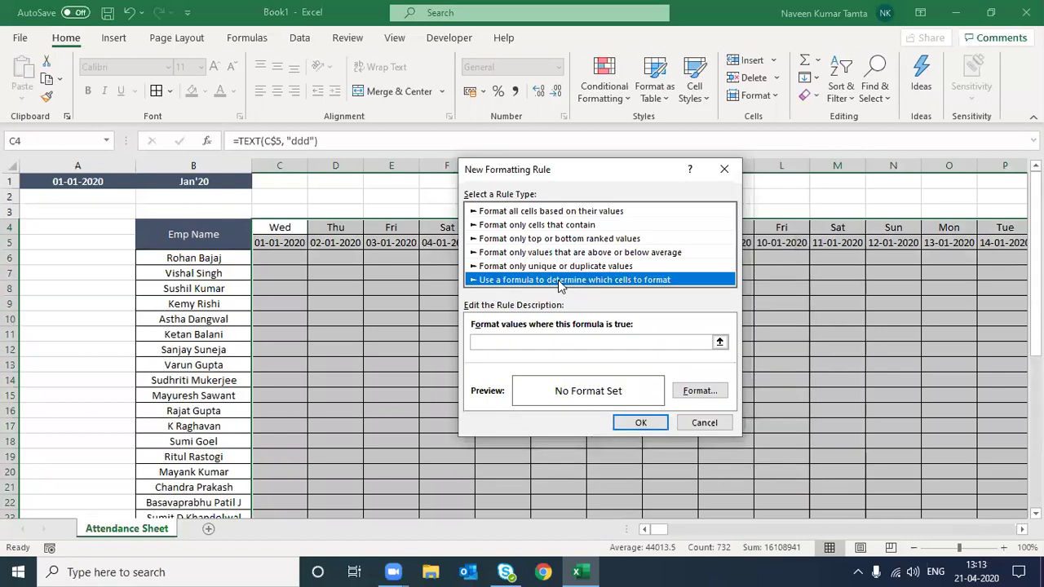
{"action": "left_click", "coordinate": [503, 341]}
{"action": "type", "text": "=OR("}
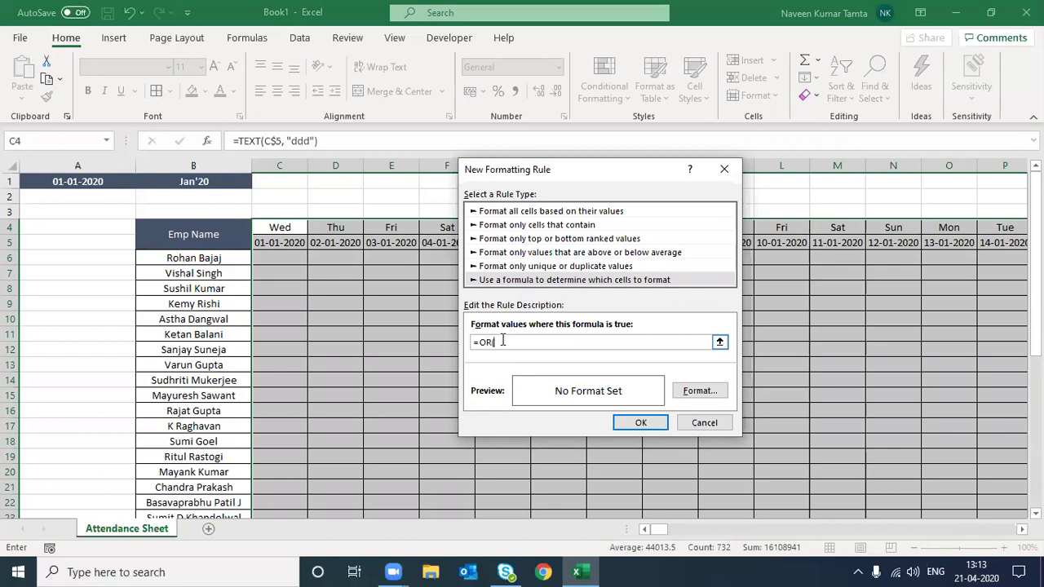
Enter the rule formula =OR(C$4="Sat", C$4="Sun") with relative column references.
{"action": "left_click_drag", "start_coordinate": [613, 171], "coordinate": [740, 223]}
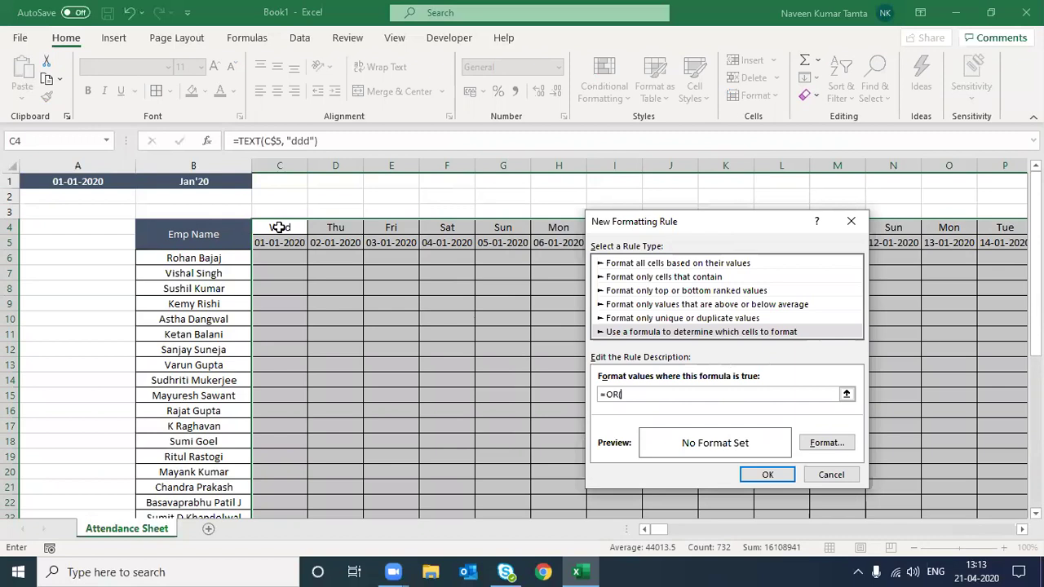
{"action": "left_click", "coordinate": [279, 227]}
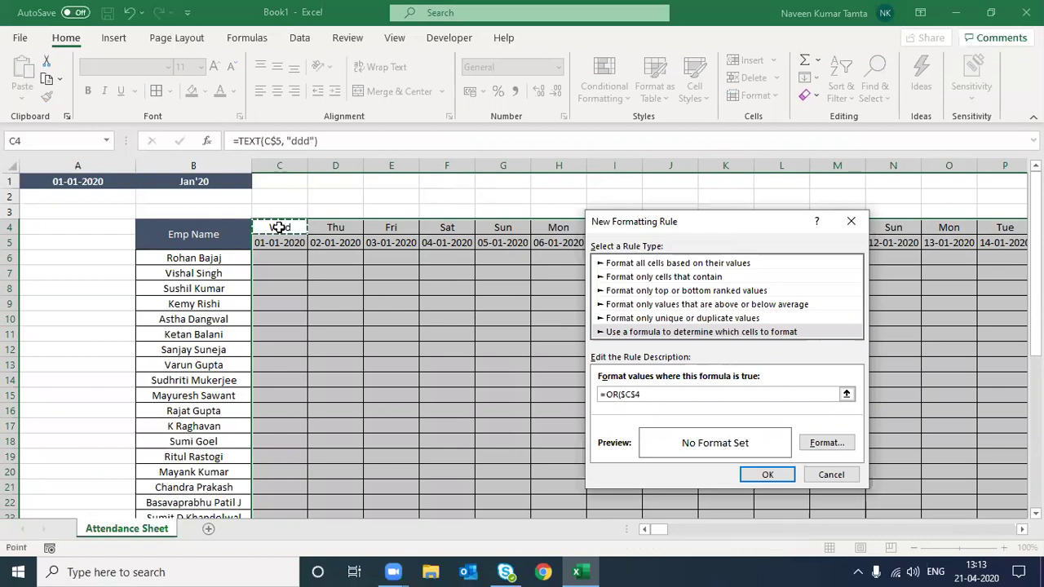
{"action": "left_click", "coordinate": [626, 395]}
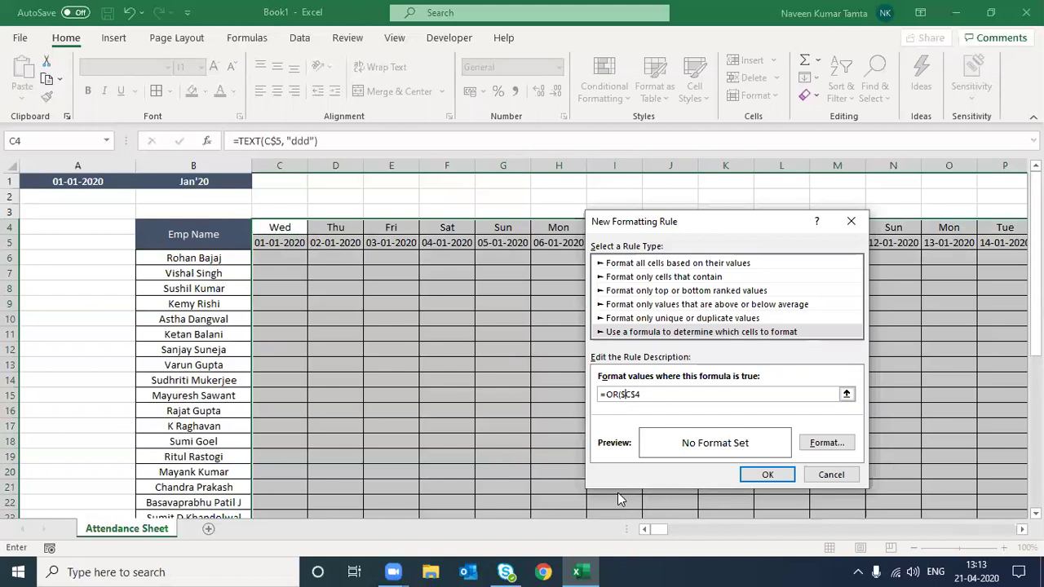
{"action": "key", "text": "BackSpace"}
{"action": "left_click", "coordinate": [288, 229]}
{"action": "left_click", "coordinate": [666, 394]}
{"action": "key", "text": "BackSpace"}
{"action": "type", "text": "=\"Sat\", C$4=\"Sun\")"}
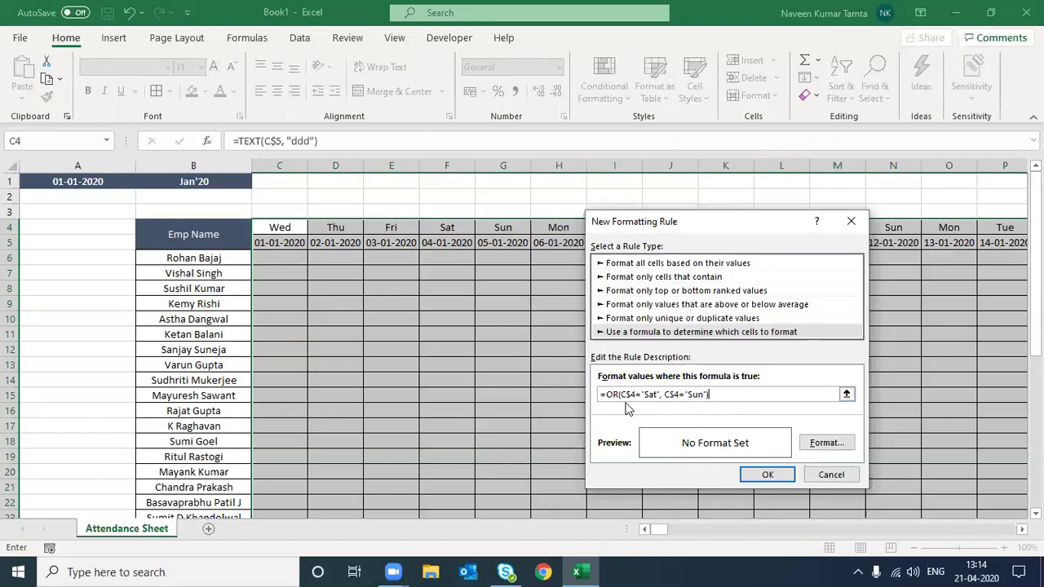
Give the weekend rule a light grey-blue thin grid pattern fill and apply it.
{"action": "left_click", "coordinate": [816, 445]}
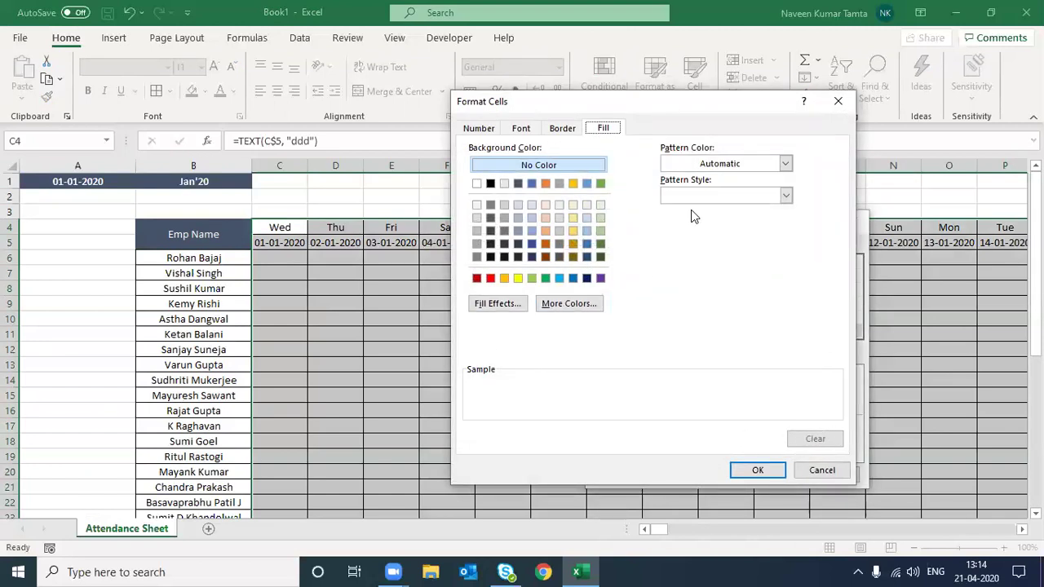
{"action": "left_click", "coordinate": [693, 166]}
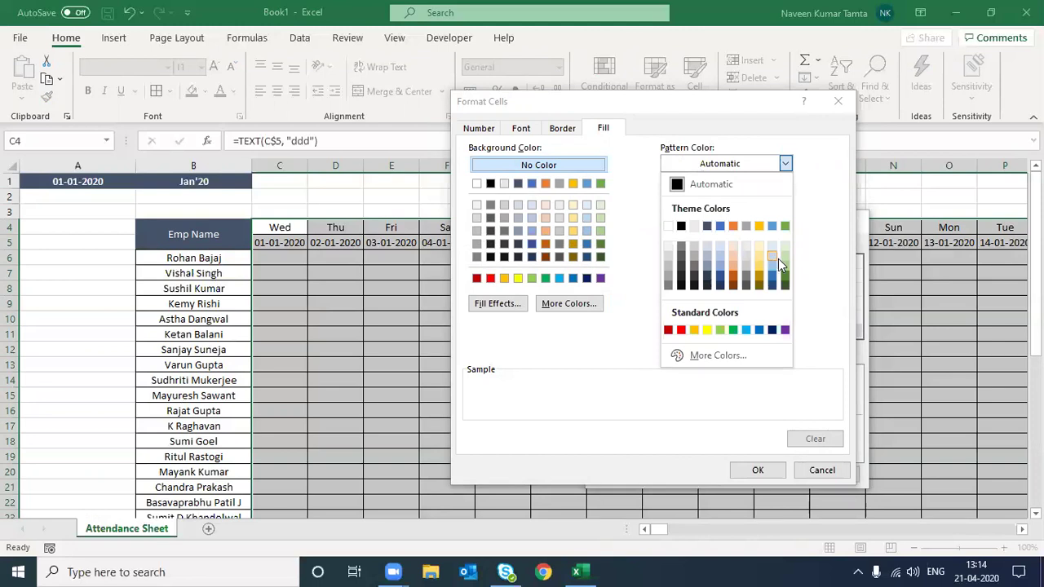
{"action": "left_click", "coordinate": [706, 256]}
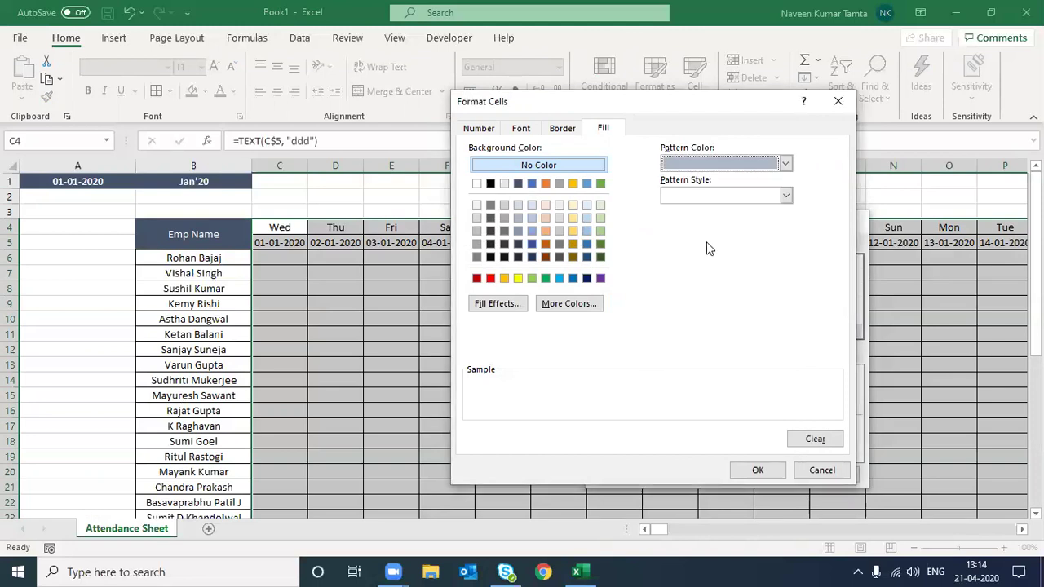
{"action": "left_click", "coordinate": [703, 198]}
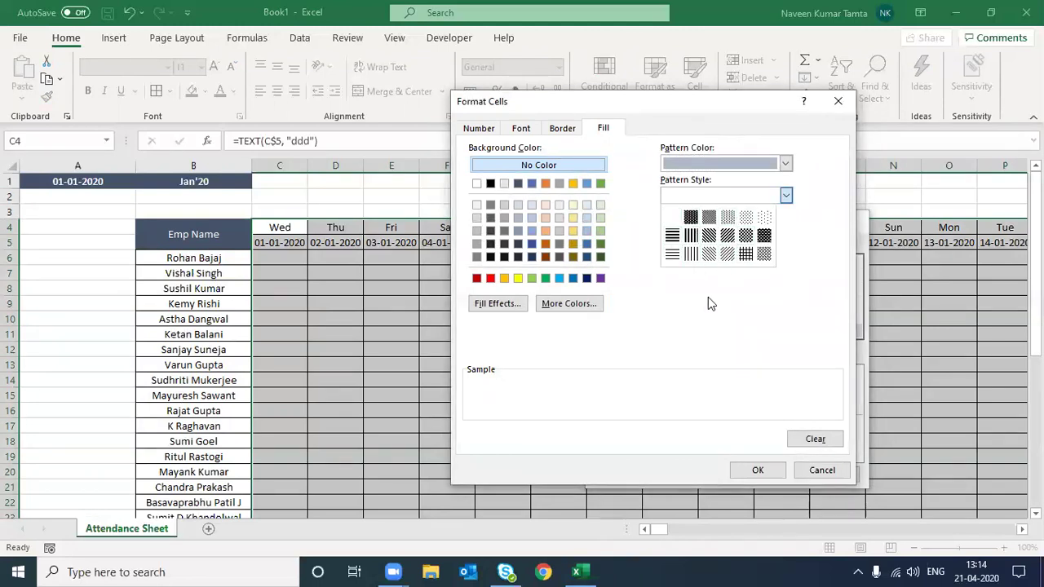
{"action": "left_click", "coordinate": [745, 255]}
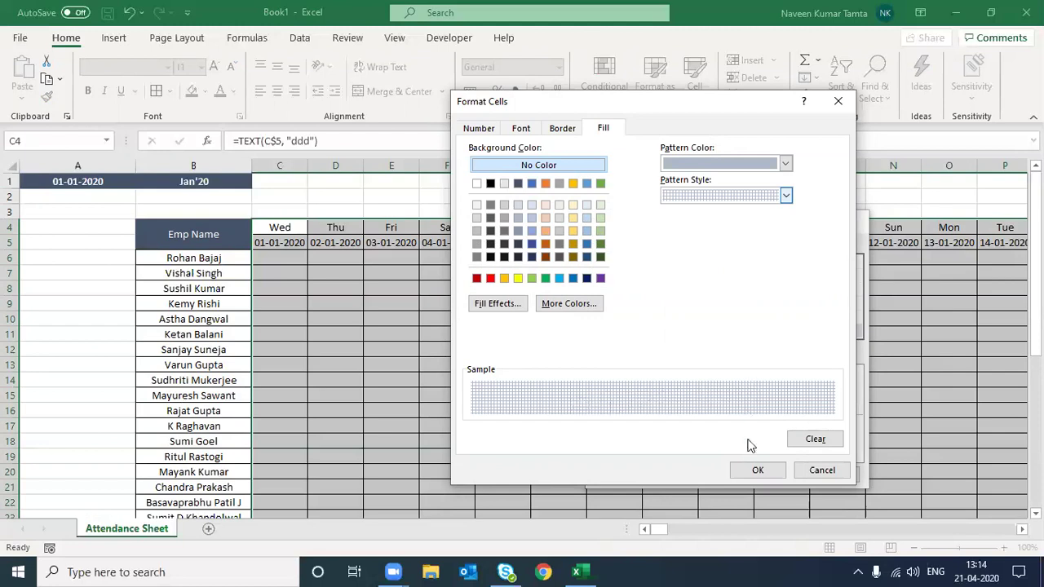
{"action": "left_click", "coordinate": [753, 471]}
{"action": "left_click", "coordinate": [769, 477]}
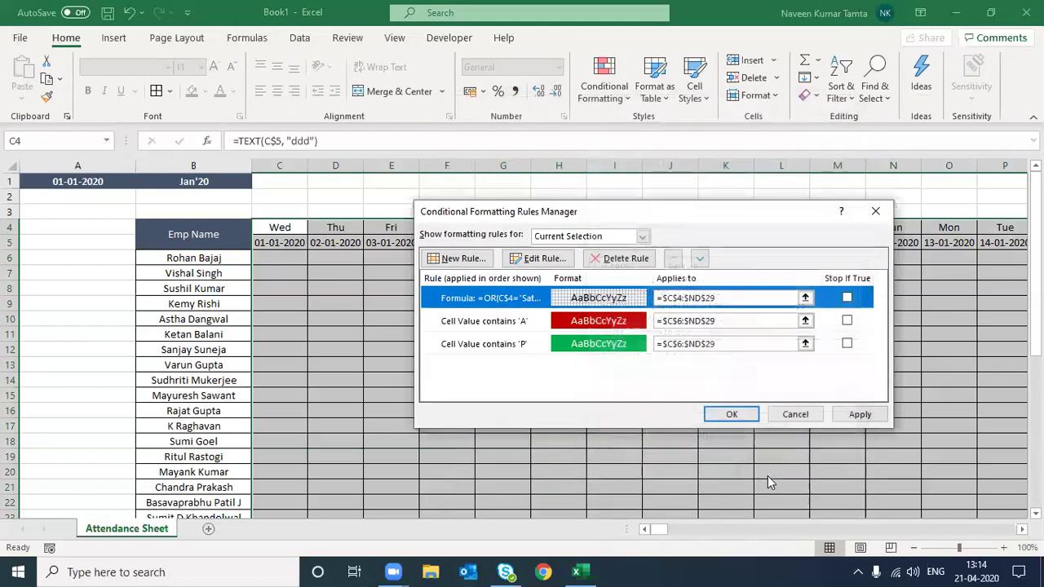
{"action": "left_click", "coordinate": [737, 412]}
Make the row 4 day-name headers bold.
{"action": "left_click", "coordinate": [454, 234]}
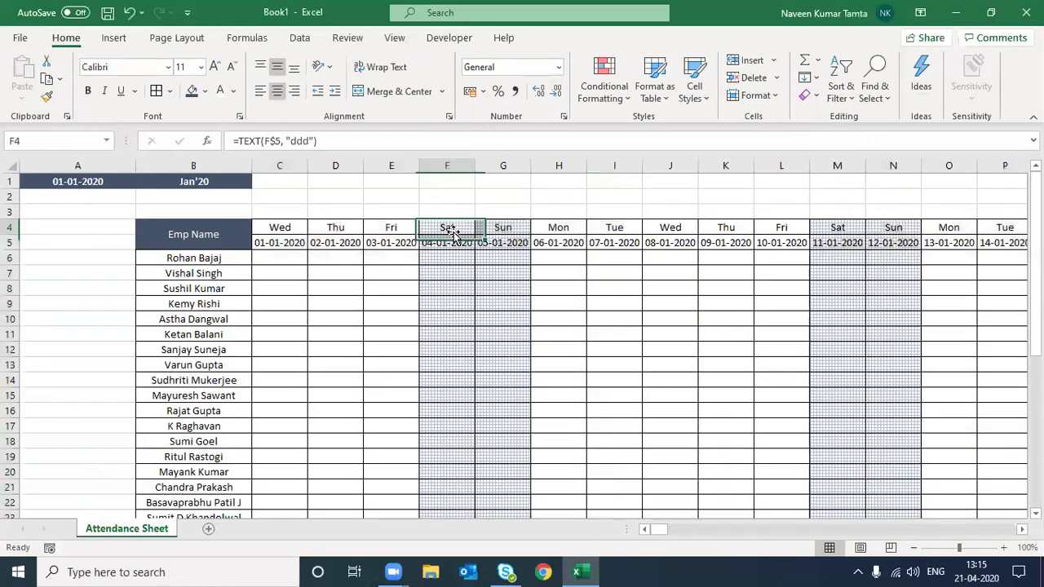
{"action": "key", "text": "Right"}
{"action": "key", "text": "Right"}
{"action": "key", "text": "Right"}
{"action": "key", "text": "Right"}
{"action": "key", "text": "Right"}
{"action": "key", "text": "Right"}
{"action": "key", "text": "Right"}
{"action": "key", "text": "ctrl+Left"}
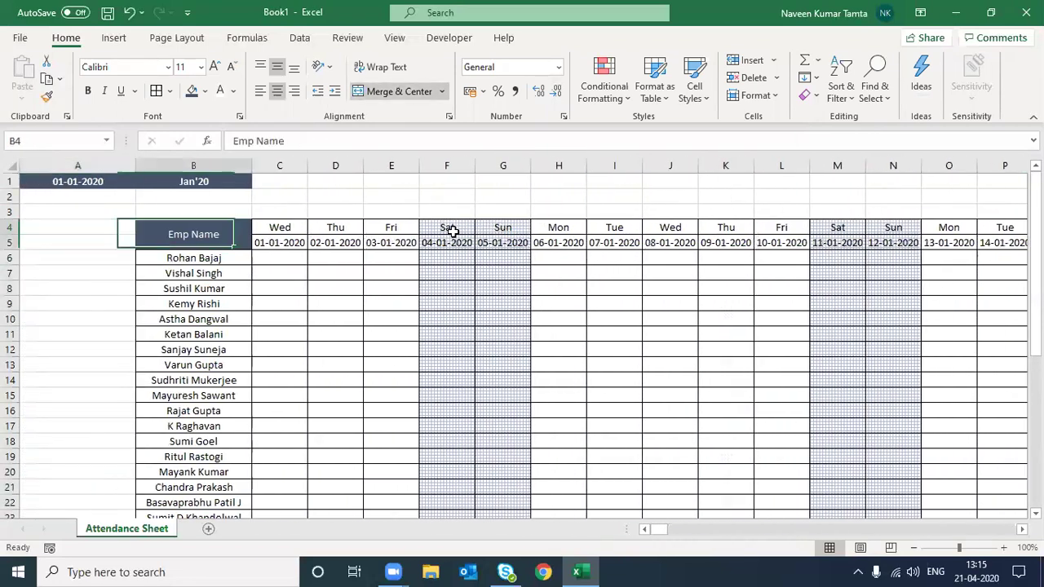
{"action": "key", "text": "Right"}
{"action": "key", "text": "ctrl+shift+Right"}
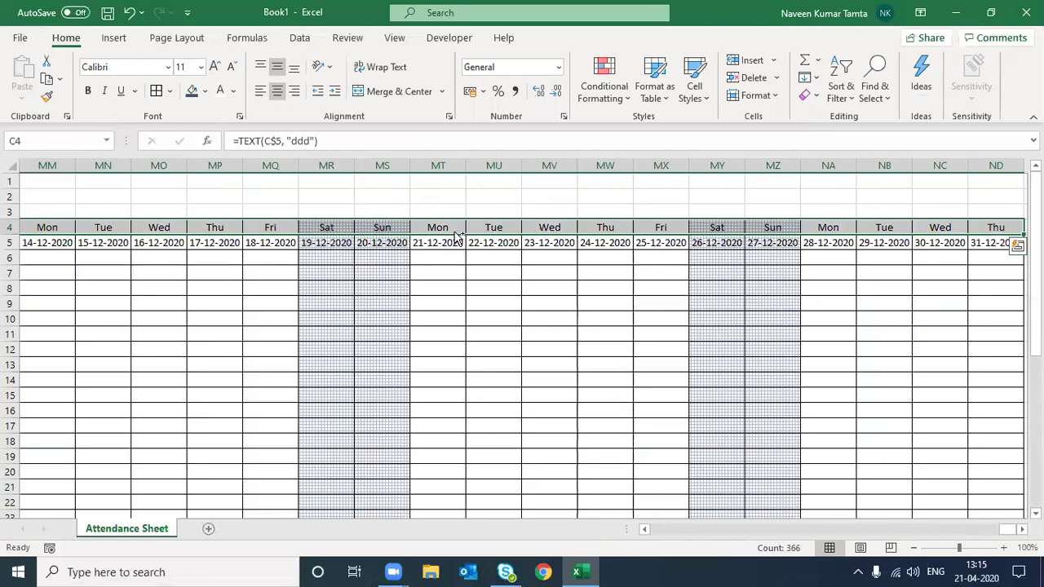
{"action": "key", "text": "ctrl+Left"}
{"action": "key", "text": "Right"}
{"action": "key", "text": "Right"}
Fill WO into F6:G29 for every employee's first Saturday and Sunday.
{"action": "key", "text": "Right"}
{"action": "key", "text": "Right"}
{"action": "key", "text": "shift+Right"}
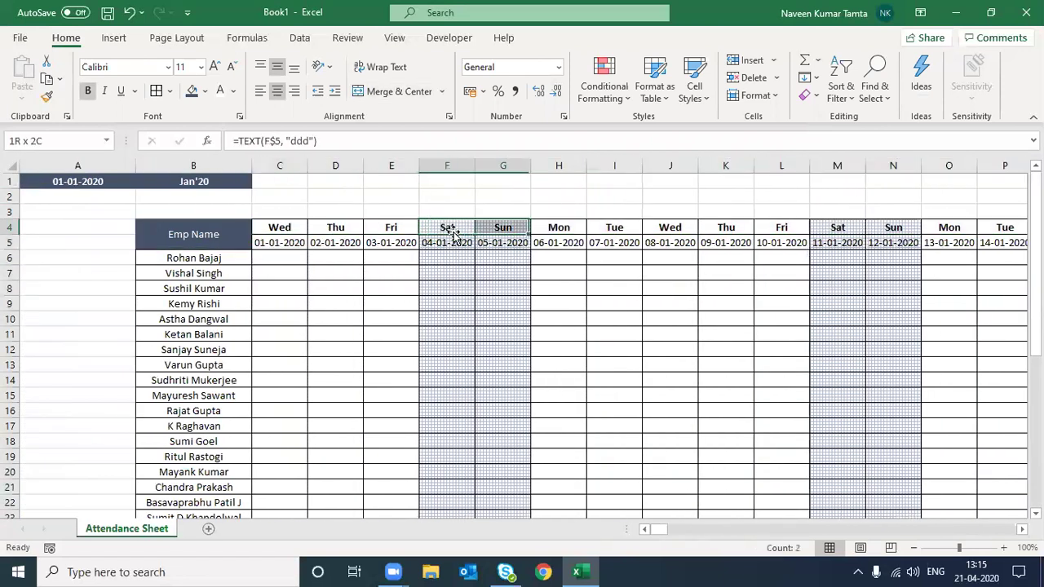
{"action": "key", "text": "shift+Down"}
{"action": "key", "text": "Down"}
{"action": "key", "text": "Left"}
{"action": "key", "text": "Left"}
{"action": "key", "text": "Left"}
{"action": "key", "text": "Down"}
{"action": "key", "text": "Right"}
{"action": "key", "text": "Right"}
{"action": "key", "text": "Right"}
{"action": "key", "text": "Right"}
{"action": "key", "text": "Right"}
{"action": "key", "text": "Right"}
{"action": "key", "text": "Left"}
{"action": "key", "text": "Left"}
{"action": "key", "text": "Left"}
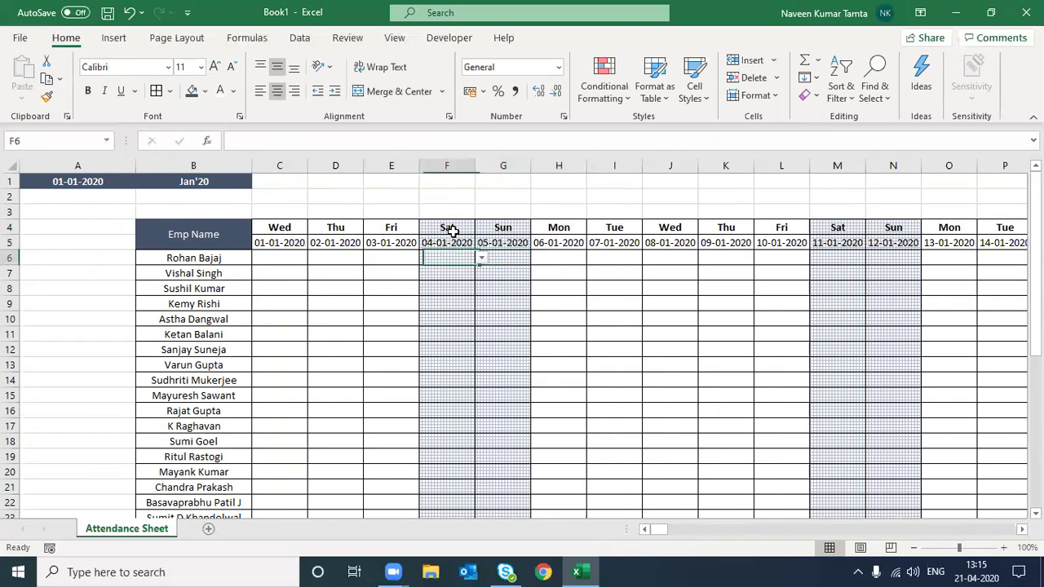
{"action": "key", "text": "shift+Right"}
{"action": "key", "text": "shift+Down"}
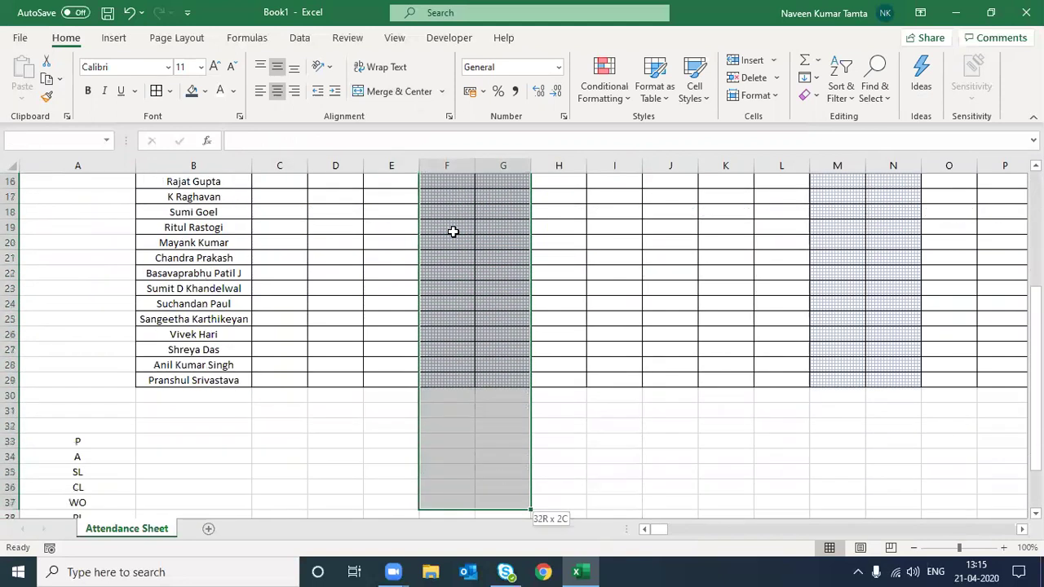
{"action": "left_click_drag", "start_coordinate": [453, 231], "coordinate": [526, 356]}
{"action": "type", "text": "WO"}
{"action": "key", "text": "ctrl+Return"}
Select the second weekend's cells, then cancel and return to the first day header C4.
{"action": "key", "text": "Up"}
{"action": "key", "text": "Up"}
{"action": "scroll", "coordinate": [452, 232], "scroll_direction": "up", "scroll_amount": 1}
{"action": "key", "text": "Right"}
{"action": "key", "text": "Right"}
{"action": "key", "text": "Right"}
{"action": "key", "text": "Right"}
{"action": "key", "text": "Right"}
{"action": "key", "text": "Right"}
{"action": "key", "text": "Right"}
{"action": "key", "text": "shift+Right"}
{"action": "key", "text": "shift+Down"}
{"action": "key", "text": "shift+Down"}
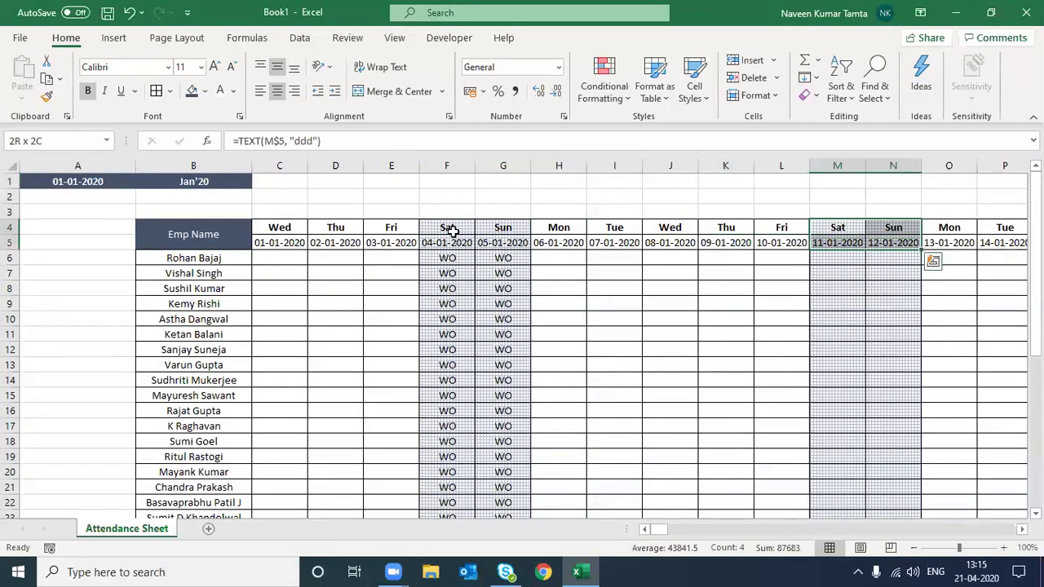
{"action": "key", "text": "shift+Down"}
{"action": "key", "text": "shift+Down"}
{"action": "key", "text": "shift+Down"}
{"action": "key", "text": "shift+Down"}
{"action": "key", "text": "shift+Down"}
{"action": "key", "text": "shift+Down"}
{"action": "key", "text": "shift+Down"}
{"action": "key", "text": "shift+Down"}
{"action": "key", "text": "shift+Down"}
{"action": "key", "text": "shift+Down"}
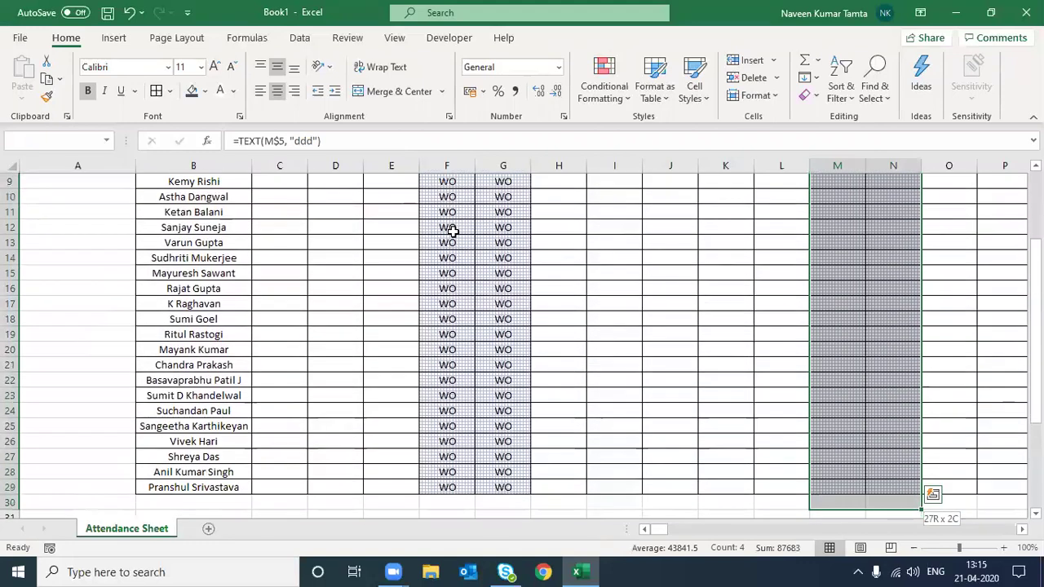
{"action": "key", "text": "ctrl+Up"}
{"action": "key", "text": "Down"}
{"action": "key", "text": "Down"}
{"action": "key", "text": "Down"}
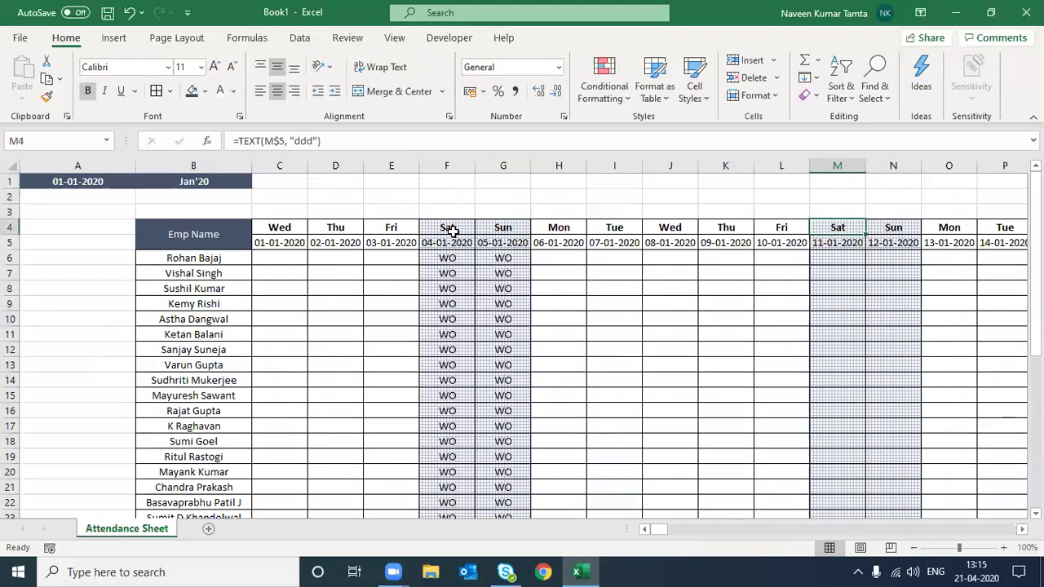
{"action": "key", "text": "Home"}
{"action": "key", "text": "Right"}
{"action": "key", "text": "Right"}
{"action": "key", "text": "Right"}
{"action": "key", "text": "Right"}
{"action": "key", "text": "Right"}
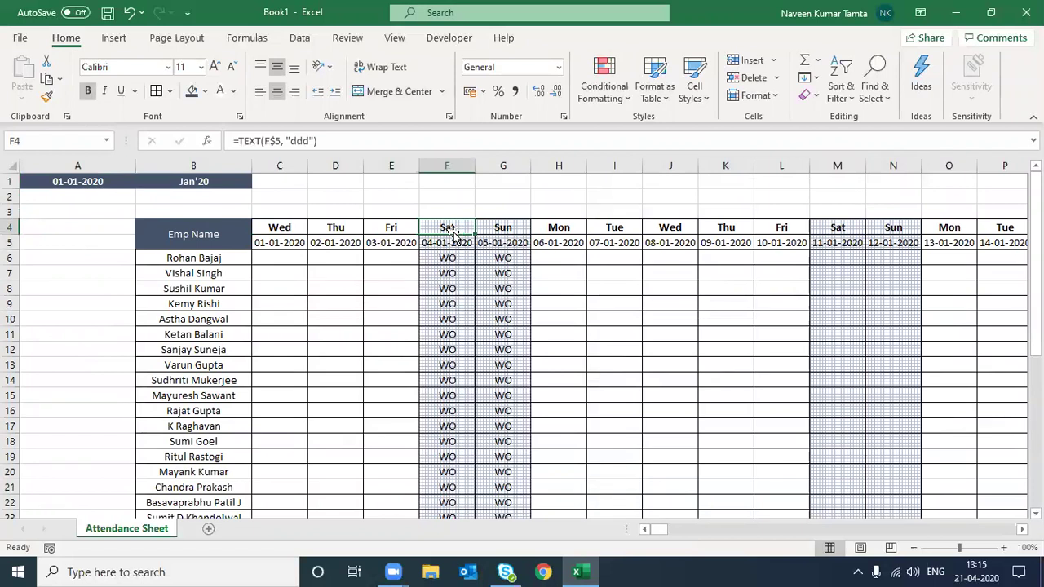
{"action": "key", "text": "Left"}
{"action": "key", "text": "Left"}
{"action": "key", "text": "Left"}
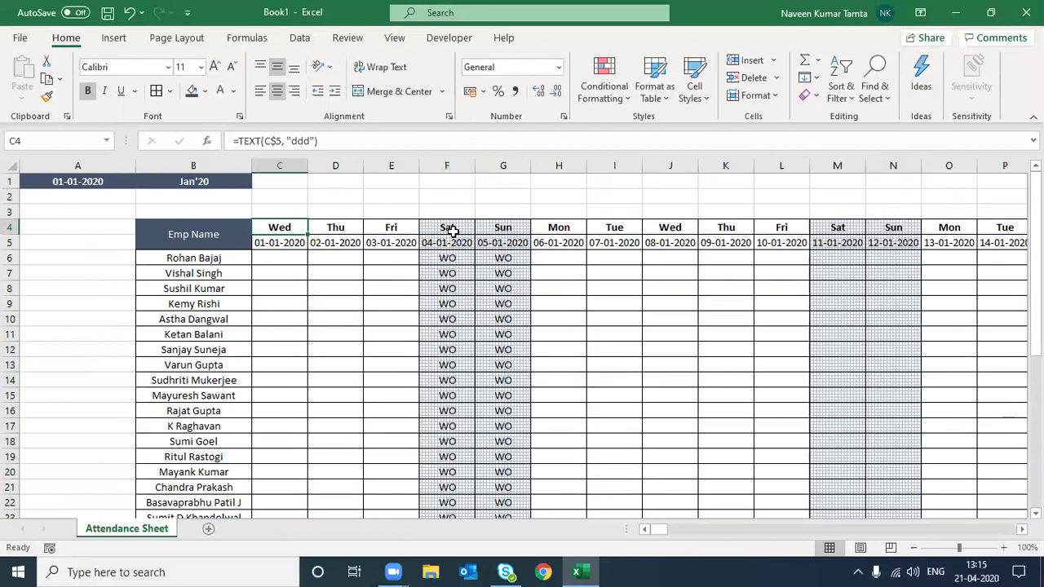
Type Sat into C4 to test the weekend hatch, then undo it.
{"action": "type", "text": "Sat"}
{"action": "key", "text": "Return"}
{"action": "key", "text": "Down"}
{"action": "key", "text": "Down"}
{"action": "key", "text": "Down"}
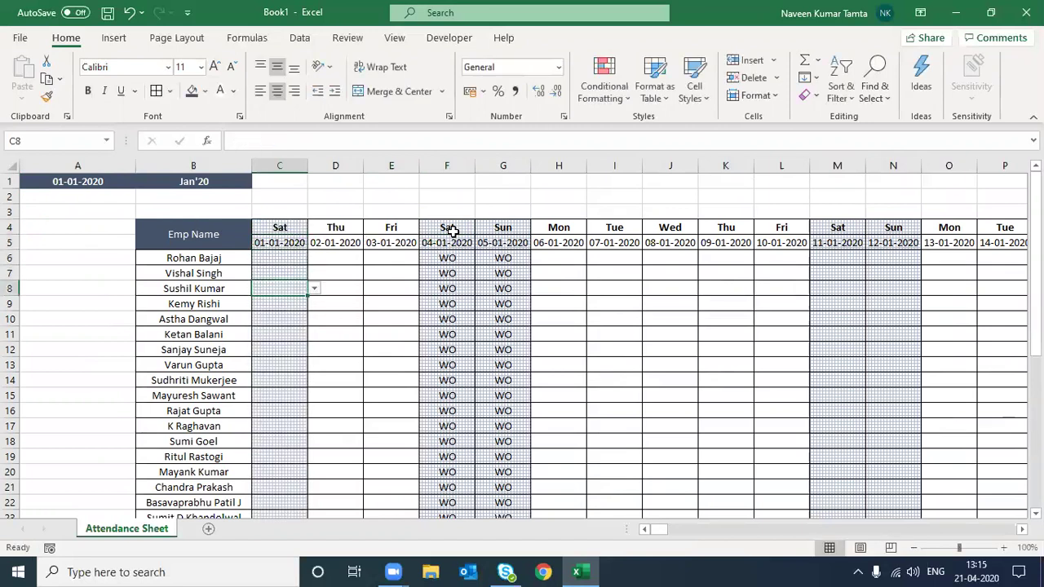
{"action": "key", "text": "Up"}
{"action": "key", "text": "Up"}
{"action": "key", "text": "Up"}
{"action": "key", "text": "Up"}
{"action": "key", "text": "ctrl+z"}
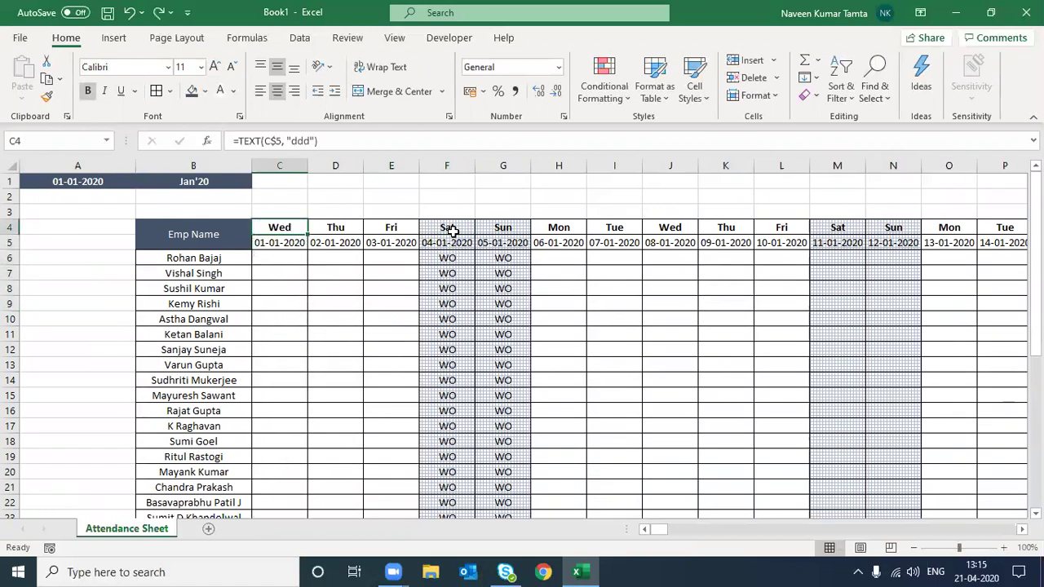
Check the day-name formula in F4 and month header in B1, then edit A1's date.
{"action": "key", "text": "Right"}
{"action": "key", "text": "Right"}
{"action": "key", "text": "Right"}
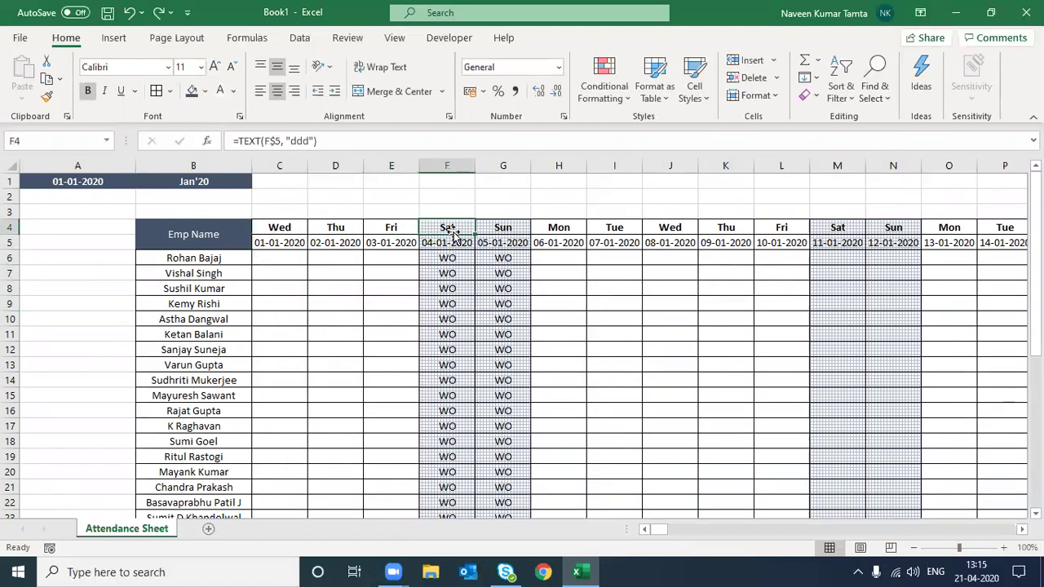
{"action": "key", "text": "Left"}
{"action": "key", "text": "Left"}
{"action": "key", "text": "Left"}
{"action": "key", "text": "Left"}
{"action": "key", "text": "Left"}
{"action": "key", "text": "Up"}
{"action": "key", "text": "Up"}
{"action": "key", "text": "Up"}
{"action": "key", "text": "Right"}
{"action": "key", "text": "Left"}
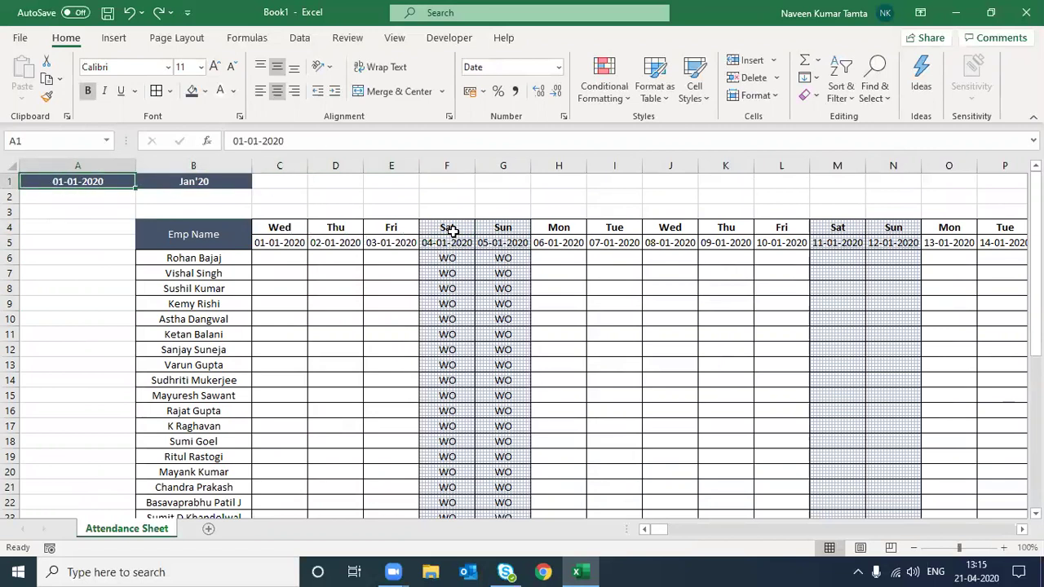
{"action": "key", "text": "Right"}
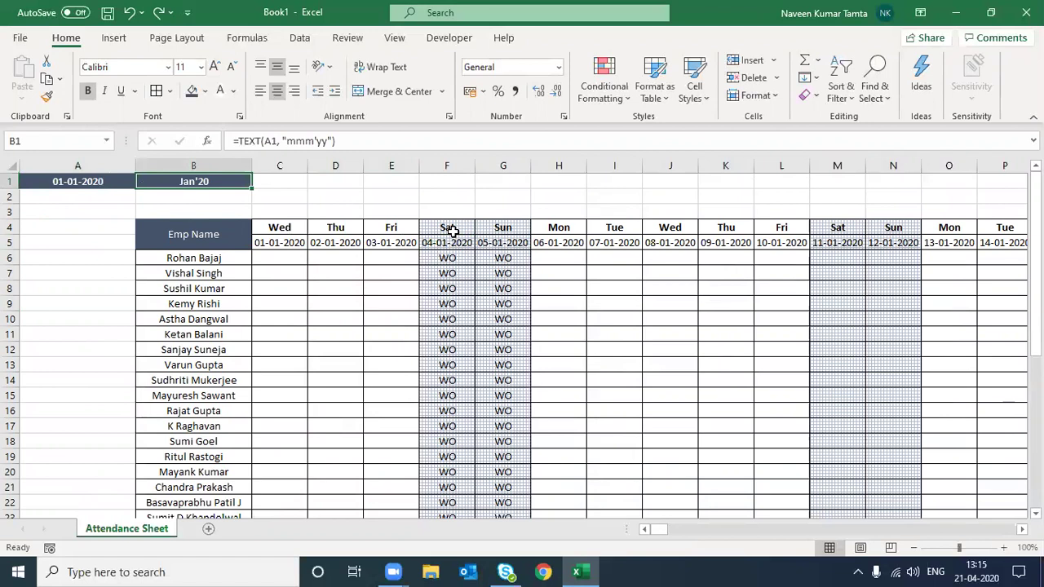
{"action": "key", "text": "Left"}
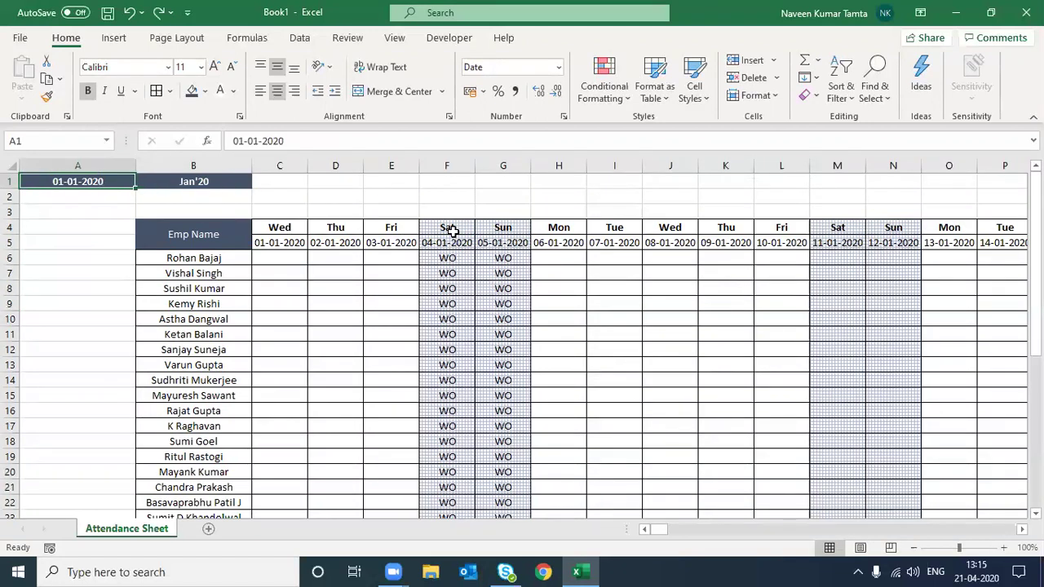
{"action": "key", "text": "F2"}
{"action": "key", "text": "Left"}
{"action": "key", "text": "Left"}
{"action": "key", "text": "Left"}
Change A1 to 01-02-2020 and review the recalculated February headers and dates.
{"action": "key", "text": "shift+Left"}
{"action": "type", "text": "2"}
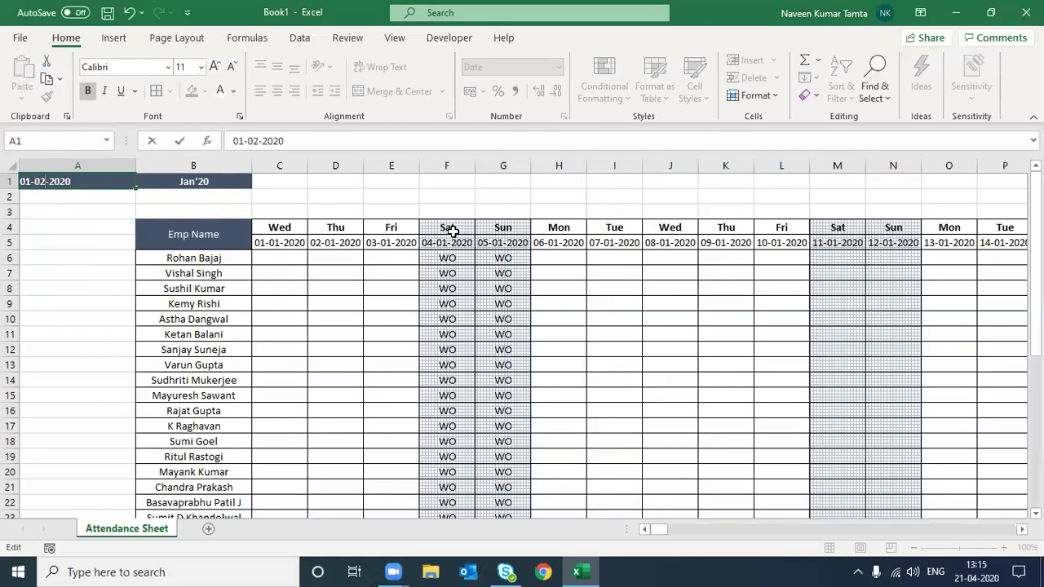
{"action": "key", "text": "Return"}
{"action": "key", "text": "Up"}
{"action": "key", "text": "Right"}
{"action": "key", "text": "Down"}
{"action": "key", "text": "Down"}
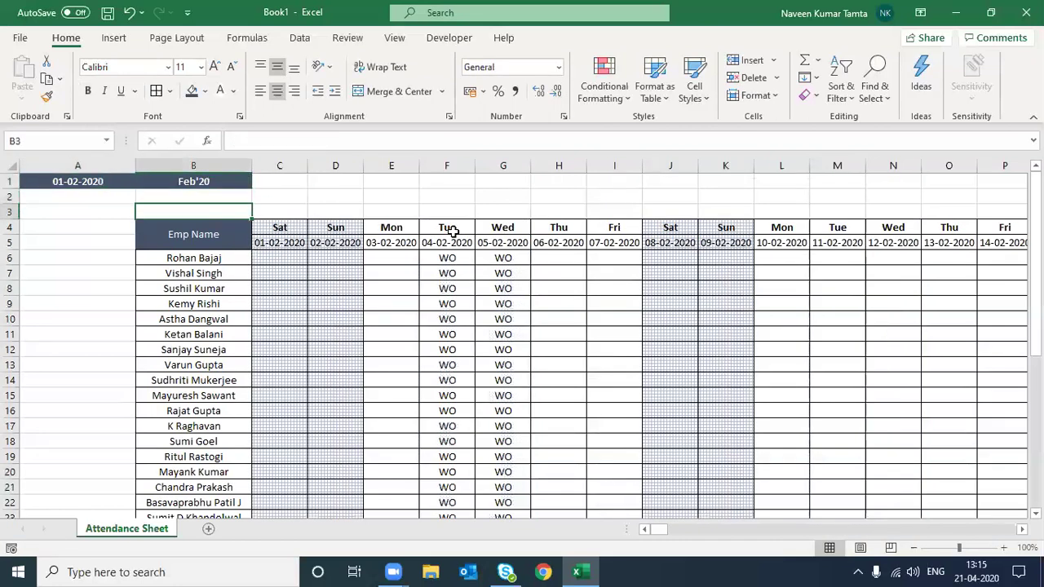
{"action": "key", "text": "Up"}
{"action": "key", "text": "Up"}
{"action": "key", "text": "Right"}
{"action": "key", "text": "Down"}
{"action": "key", "text": "Down"}
{"action": "key", "text": "Down"}
{"action": "key", "text": "shift+Down"}
{"action": "key", "text": "shift+Right"}
{"action": "key", "text": "shift+Down"}
{"action": "key", "text": "shift+Down"}
{"action": "key", "text": "shift+Down"}
{"action": "key", "text": "shift+Down"}
{"action": "key", "text": "shift+Down"}
{"action": "key", "text": "shift+Down"}
{"action": "key", "text": "Up"}
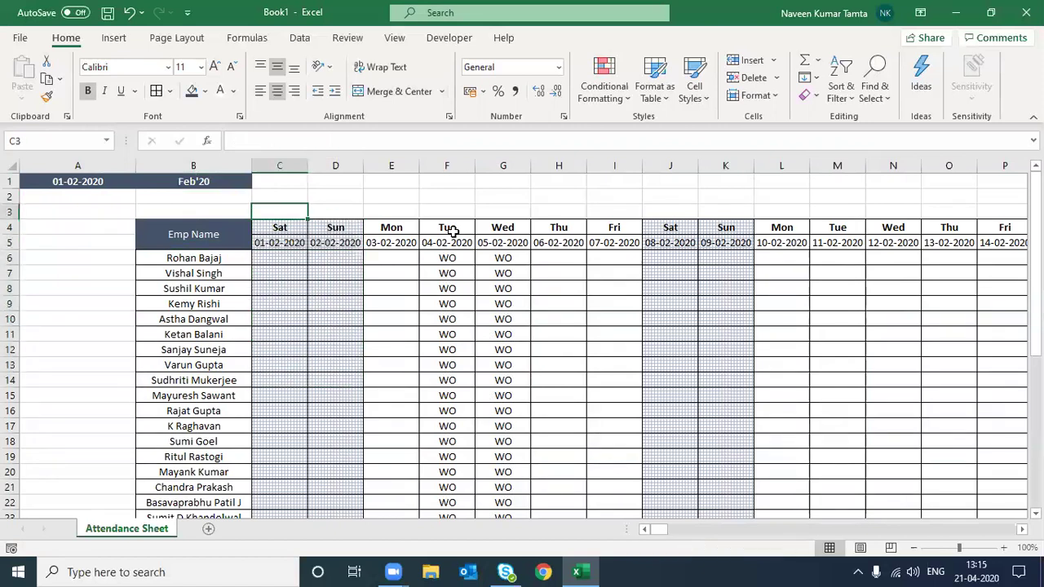
{"action": "key", "text": "Up"}
{"action": "key", "text": "Left"}
{"action": "key", "text": "Left"}
{"action": "key", "text": "Up"}
{"action": "key", "text": "Down"}
{"action": "key", "text": "Down"}
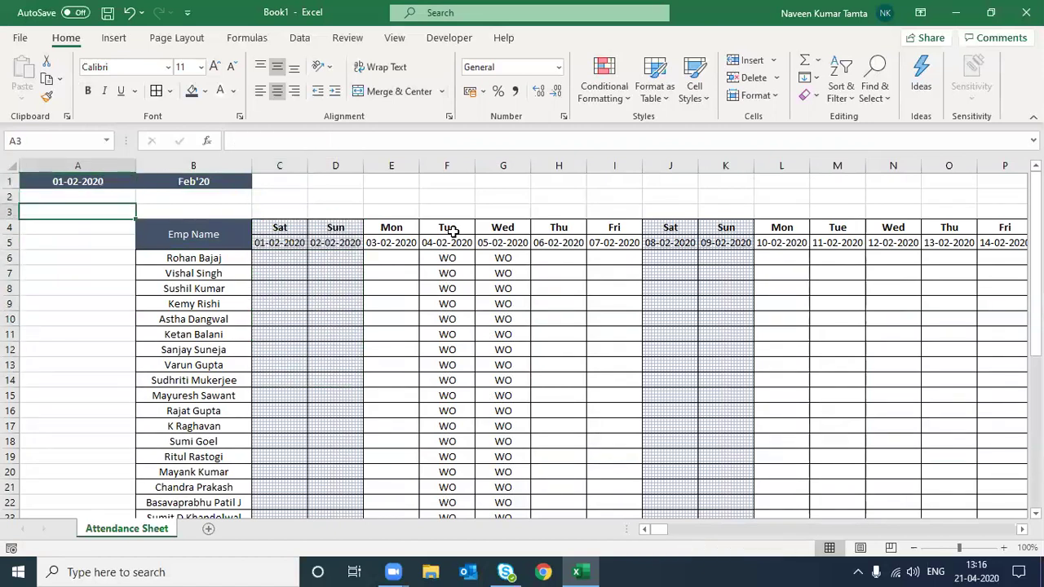
{"action": "key", "text": "Down"}
{"action": "key", "text": "Right"}
{"action": "key", "text": "Right"}
{"action": "key", "text": "Left"}
{"action": "key", "text": "Left"}
{"action": "key", "text": "Up"}
{"action": "key", "text": "Up"}
{"action": "key", "text": "Up"}
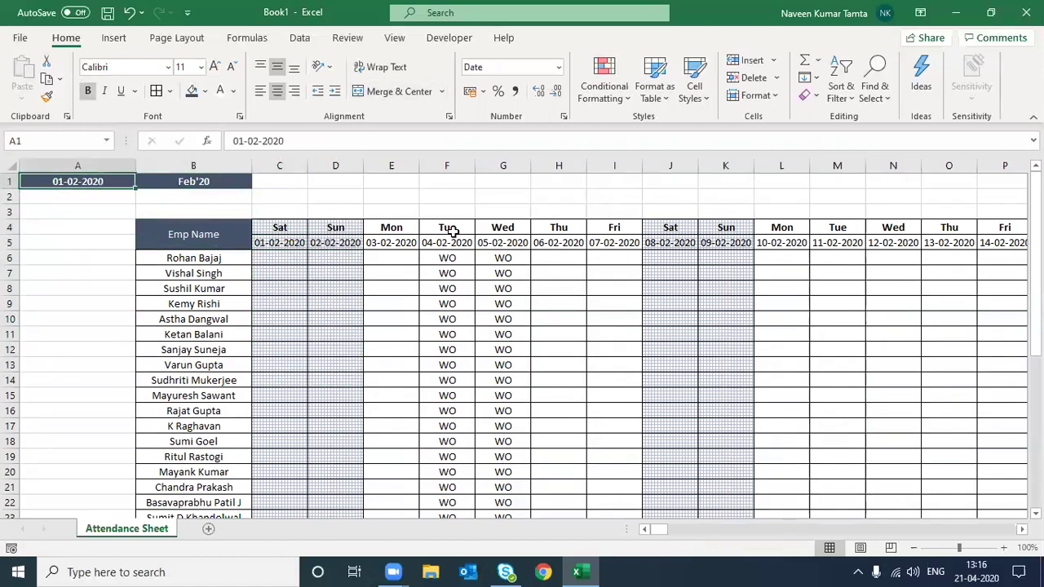
Change the start date to 01-05-2020 and check the May day names and month header.
{"action": "key", "text": "F2"}
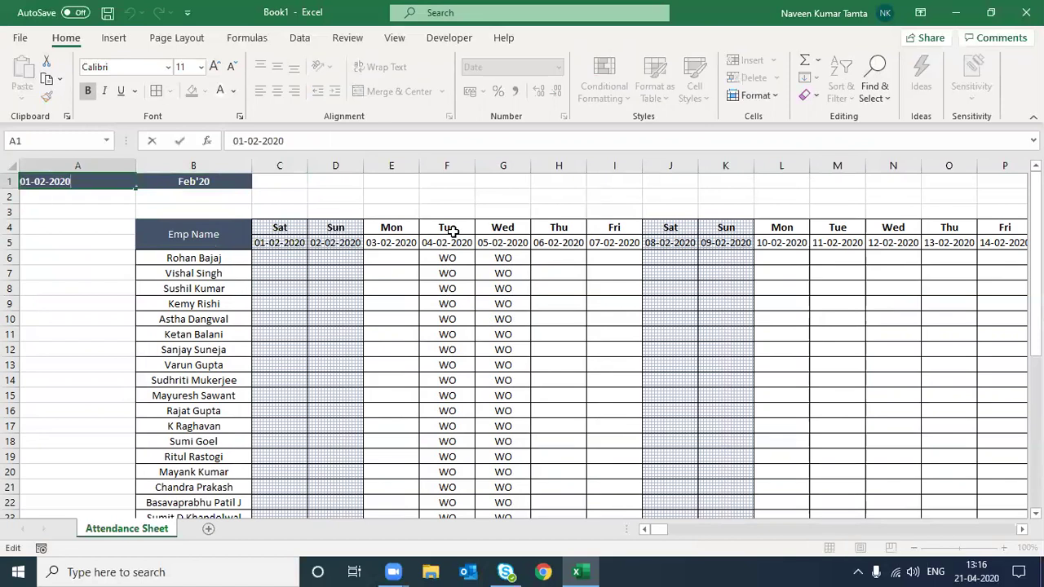
{"action": "key", "text": "BackSpace"}
{"action": "type", "text": "5"}
{"action": "key", "text": "Return"}
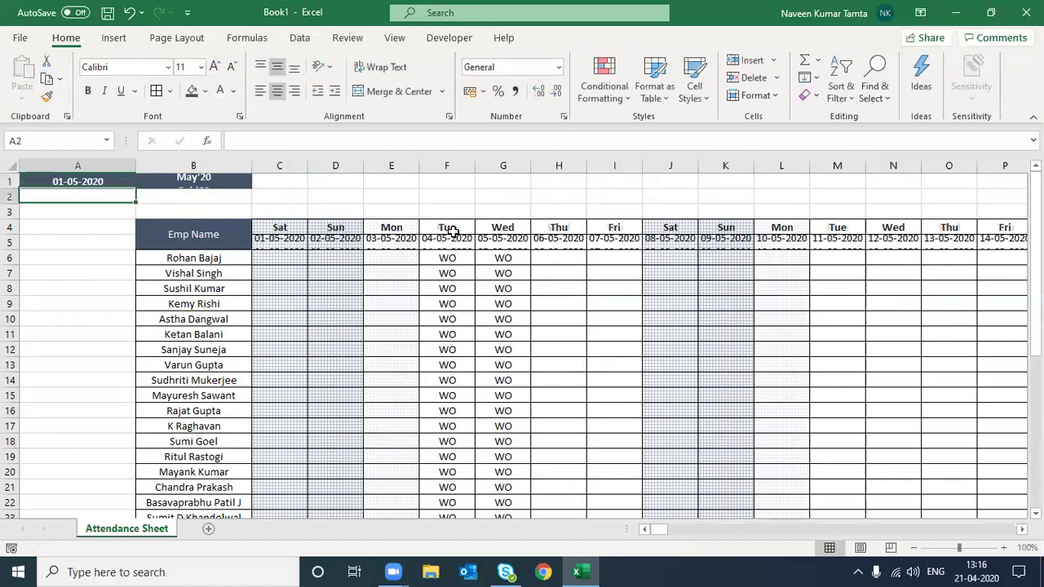
{"action": "key", "text": "Right"}
{"action": "key", "text": "Right"}
{"action": "key", "text": "Down"}
{"action": "key", "text": "Down"}
{"action": "key", "text": "Down"}
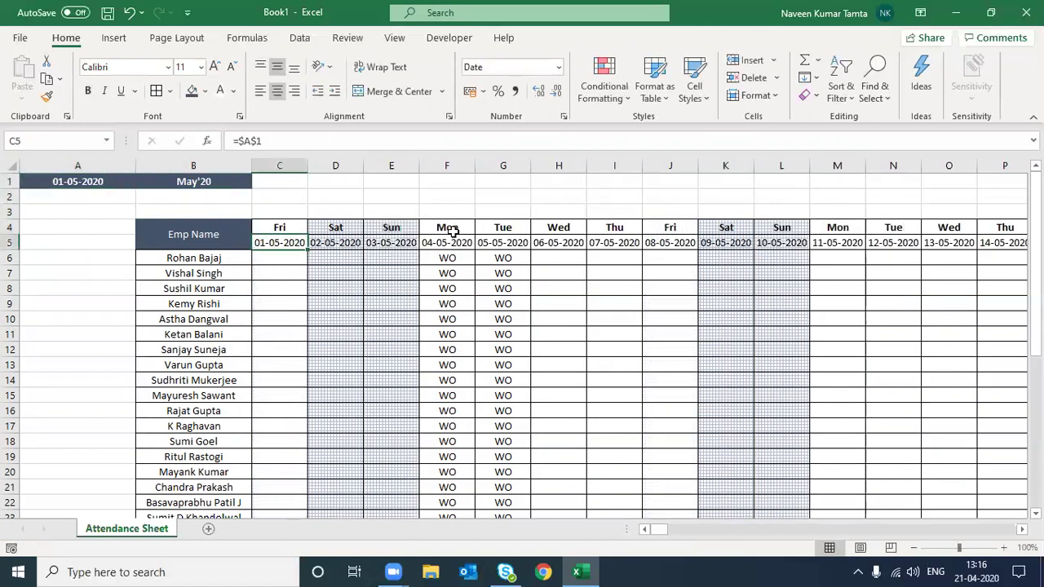
{"action": "key", "text": "Up"}
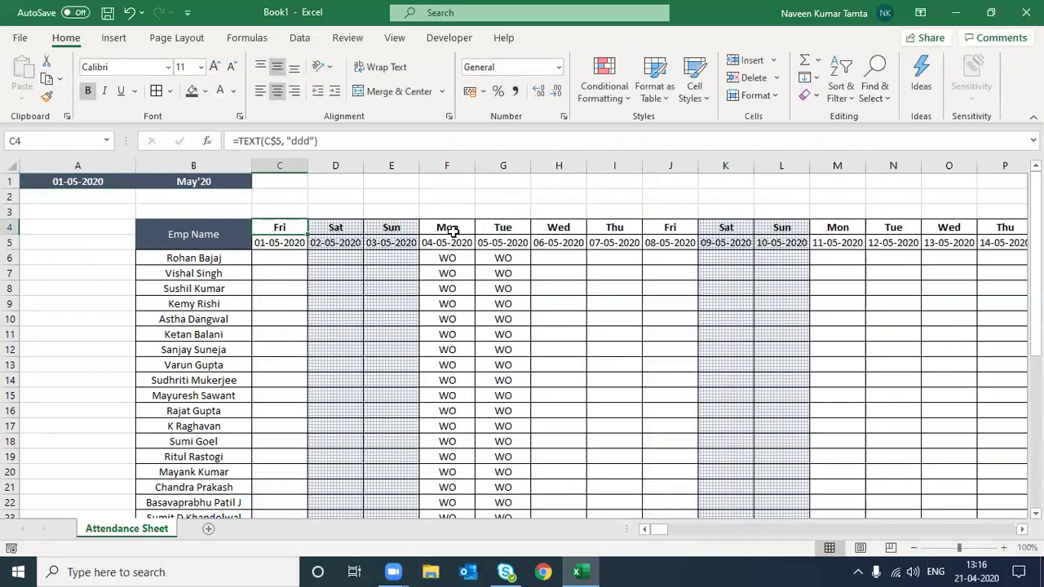
{"action": "key", "text": "Right"}
{"action": "key", "text": "shift+Right"}
{"action": "key", "text": "shift+Down"}
{"action": "key", "text": "Up"}
{"action": "key", "text": "Up"}
{"action": "key", "text": "Up"}
{"action": "key", "text": "Left"}
{"action": "key", "text": "Left"}
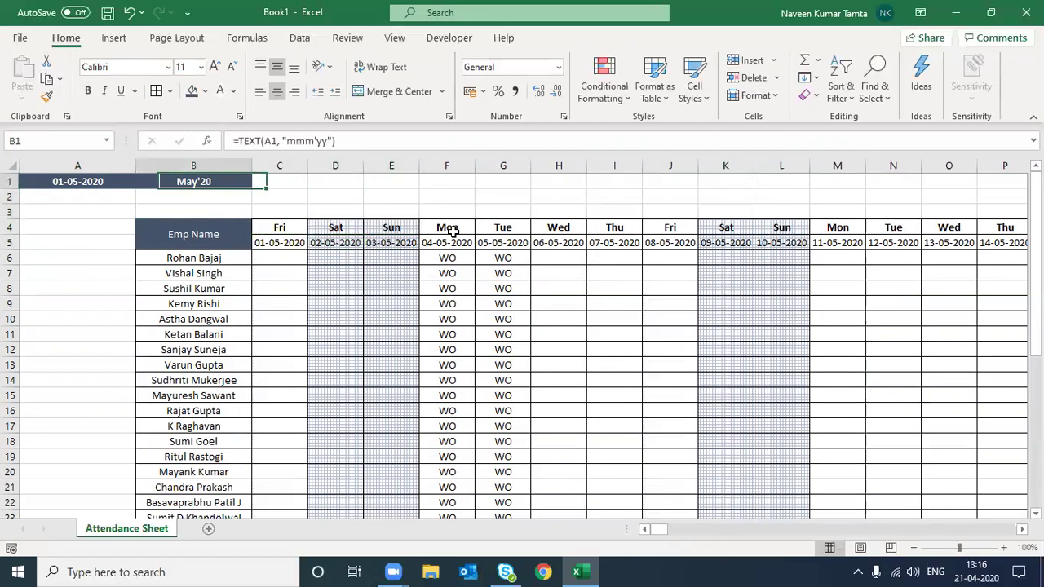
{"action": "key", "text": "Left"}
Change the start date in A1 to 01-07-2020 for July.
{"action": "key", "text": "F2"}
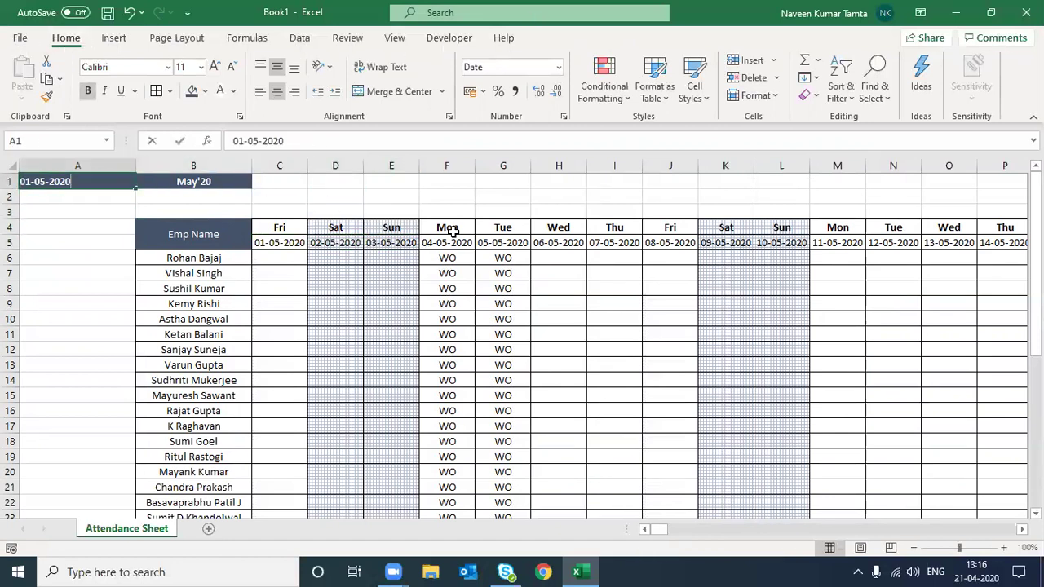
{"action": "key", "text": "Left"}
{"action": "key", "text": "Left"}
{"action": "key", "text": "Left"}
{"action": "key", "text": "BackSpace"}
{"action": "type", "text": "7"}
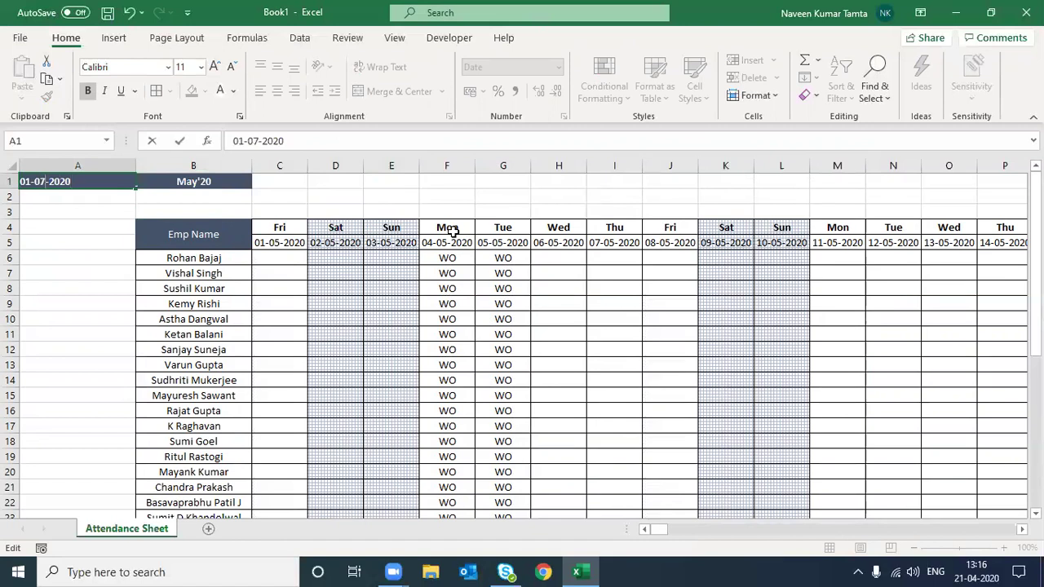
{"action": "key", "text": "Return"}
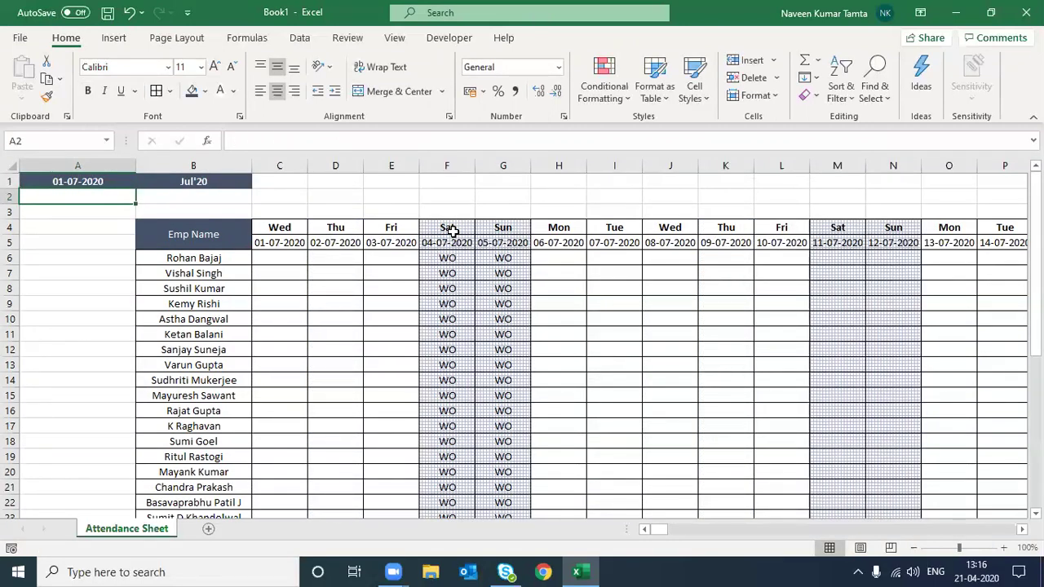
Bold the row 5 dates across all day columns and reselect the day-name row.
{"action": "key", "text": "Down"}
{"action": "key", "text": "Down"}
{"action": "key", "text": "Right"}
{"action": "key", "text": "Right"}
{"action": "key", "text": "Down"}
{"action": "key", "text": "ctrl+shift+Right"}
{"action": "key", "text": "ctrl+BackSpace"}
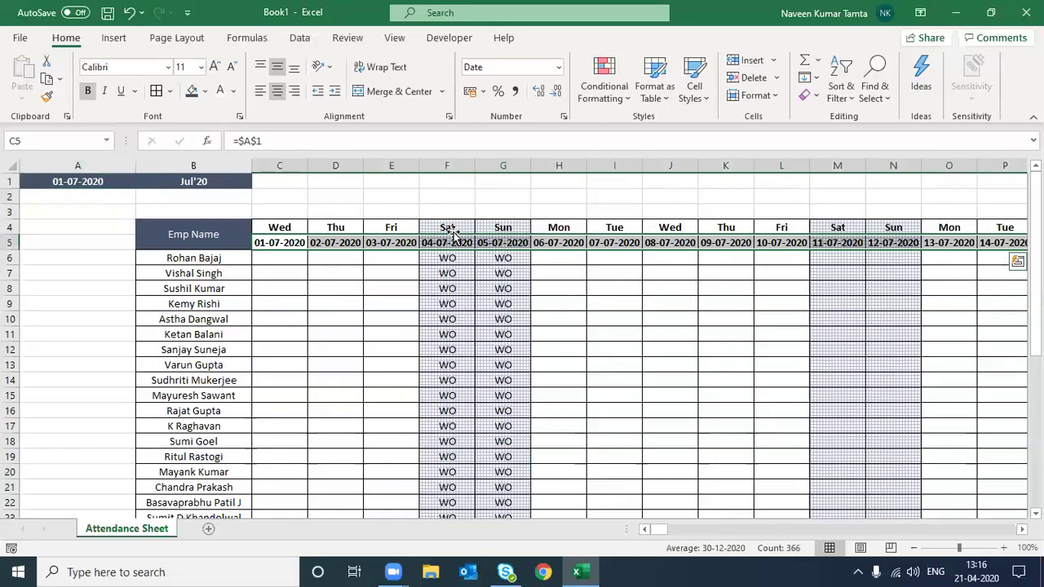
{"action": "key", "text": "Left"}
{"action": "key", "text": "Right"}
{"action": "key", "text": "ctrl+shift+Right"}
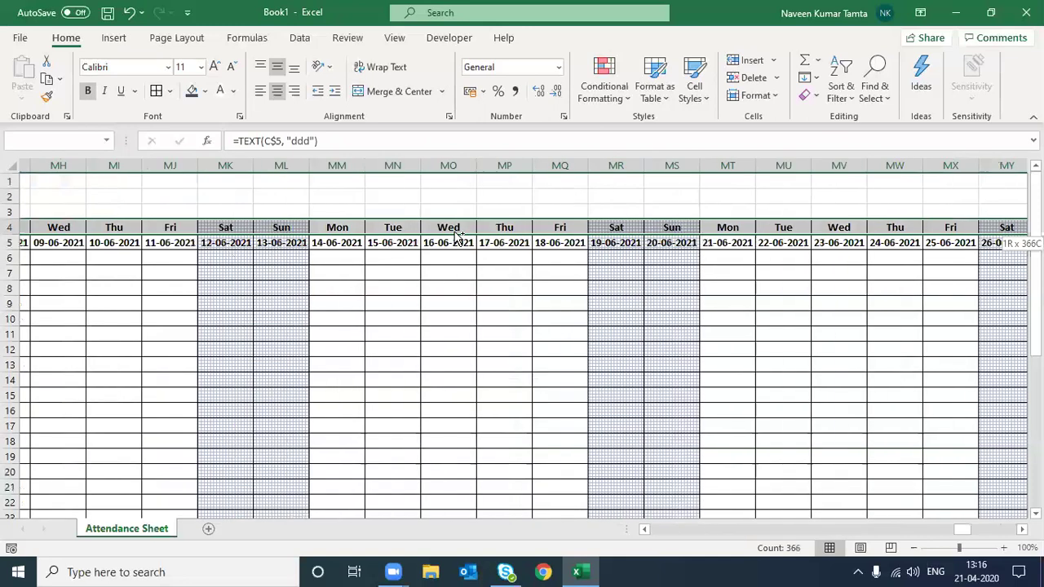
{"action": "key", "text": "ctrl+BackSpace"}
{"action": "key", "text": "Left"}
{"action": "key", "text": "Left"}
{"action": "key", "text": "Right"}
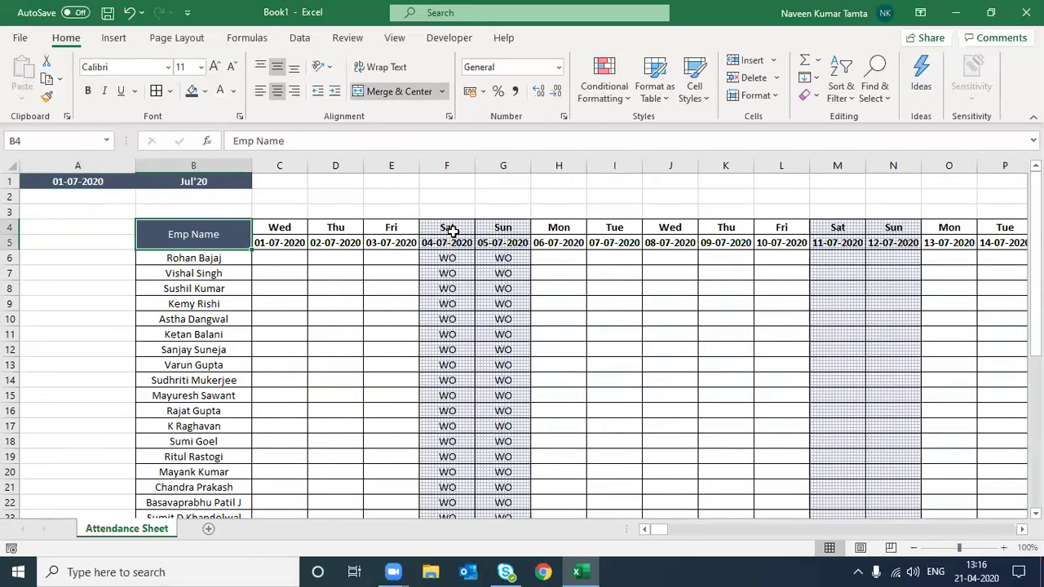
{"action": "key", "text": "Right"}
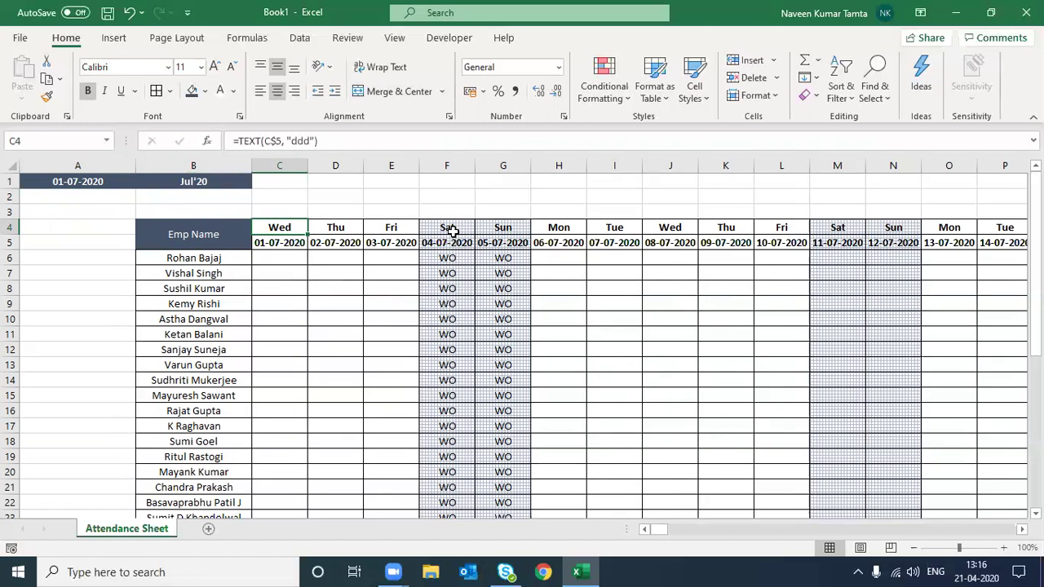
{"action": "left_click", "coordinate": [453, 232]}
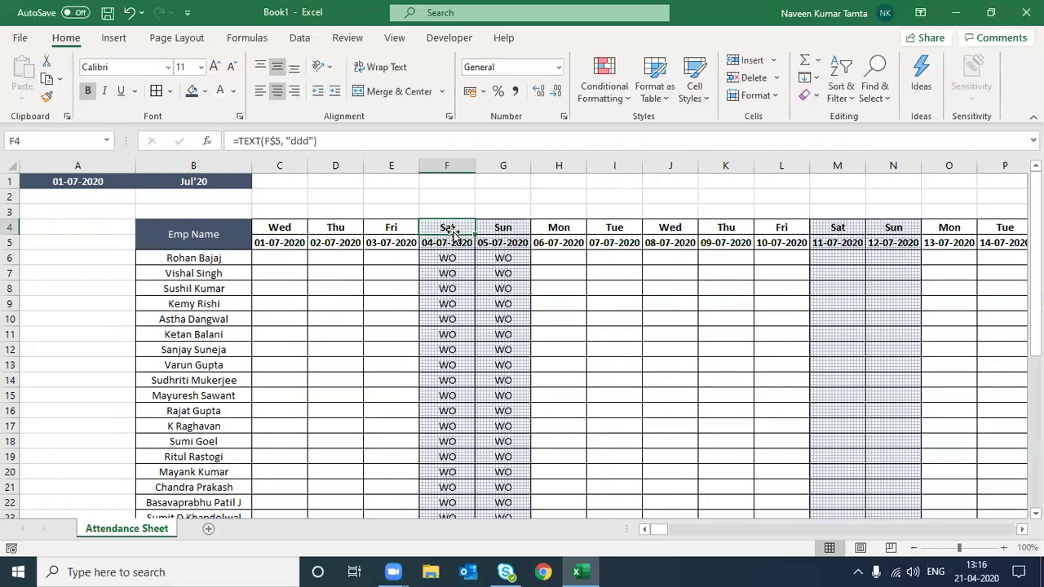
{"action": "key", "text": "Left"}
{"action": "key", "text": "Left"}
{"action": "key", "text": "Left"}
{"action": "key", "text": "Left"}
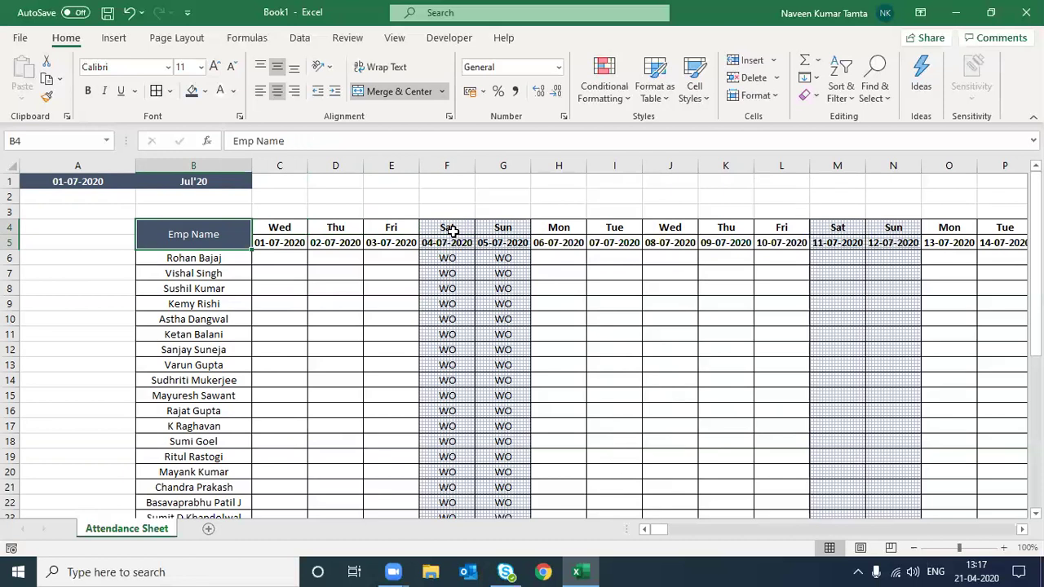
{"action": "key", "text": "Right"}
{"action": "key", "text": "shift+Down"}
{"action": "key", "text": "ctrl+shift+Right"}
{"action": "key", "text": "ctrl+shift+Left"}
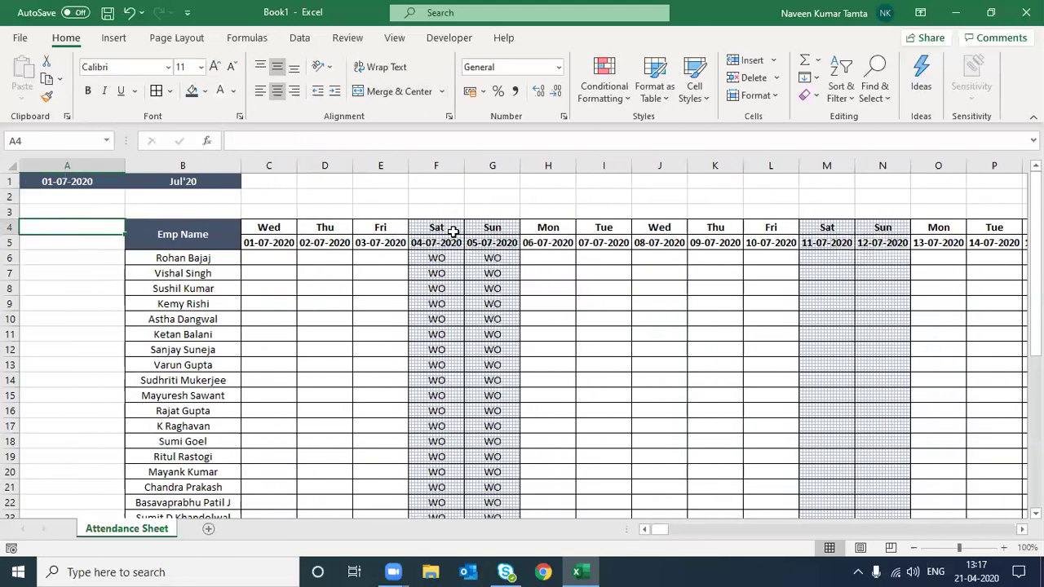
{"action": "key", "text": "Left"}
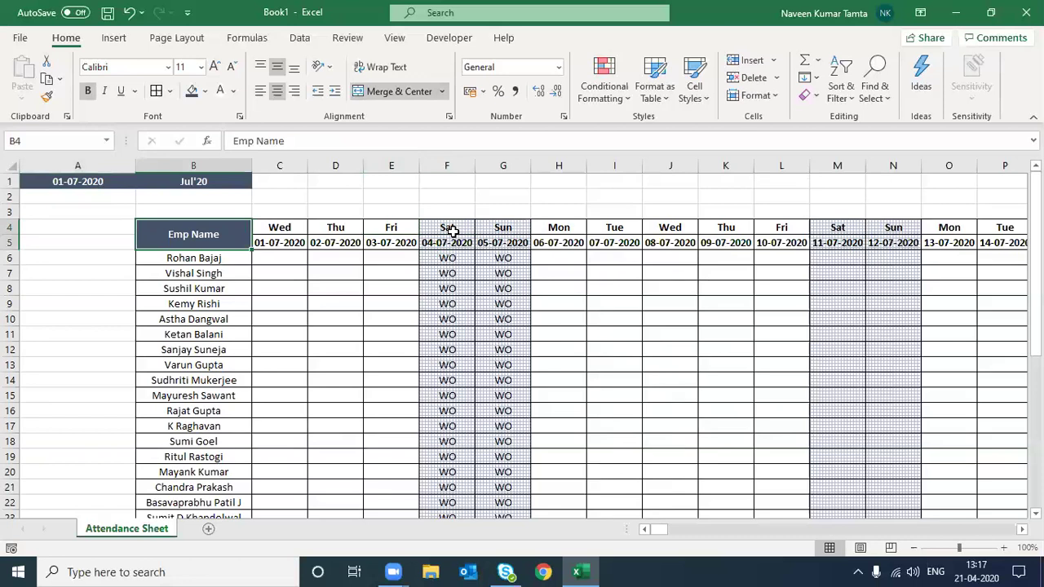